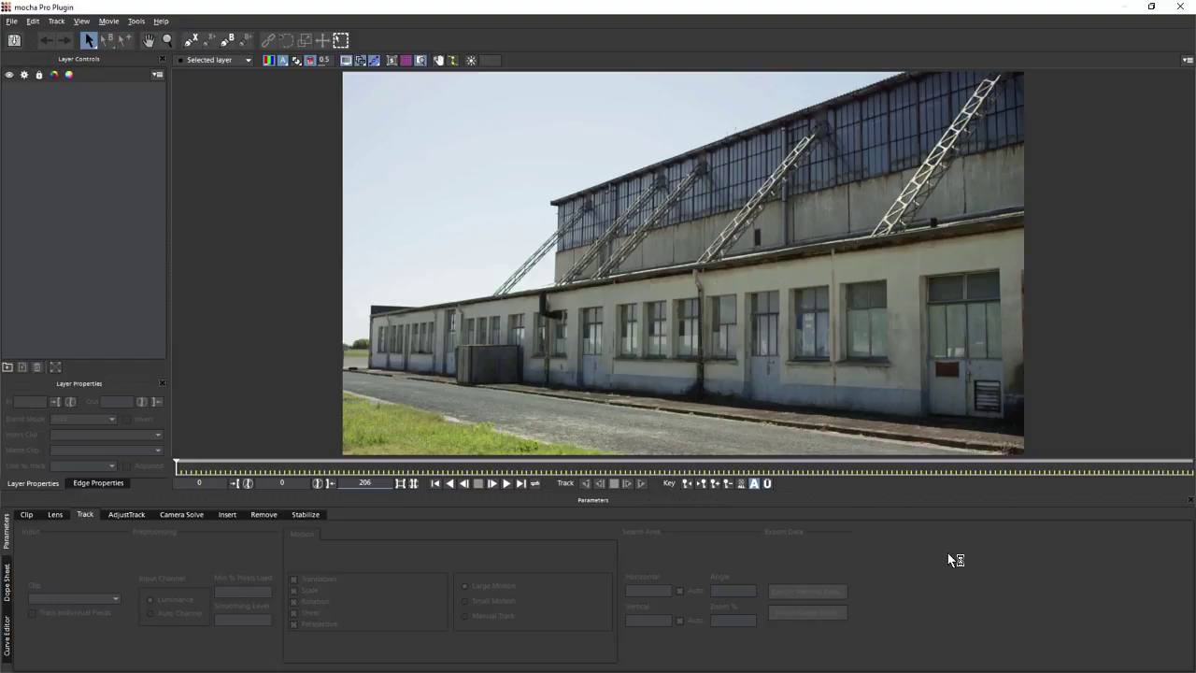
Step: Play the building pan, draw a trial four-point shape, then delete that test layer
key(space)
click(191, 40)
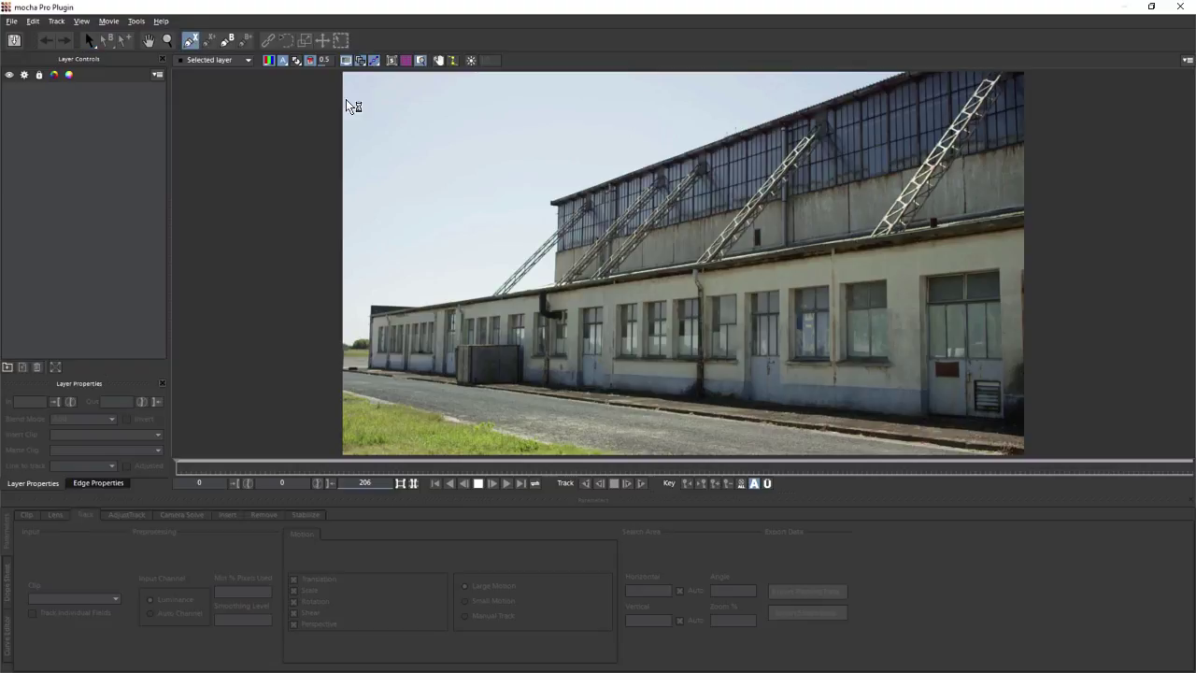
click(783, 279)
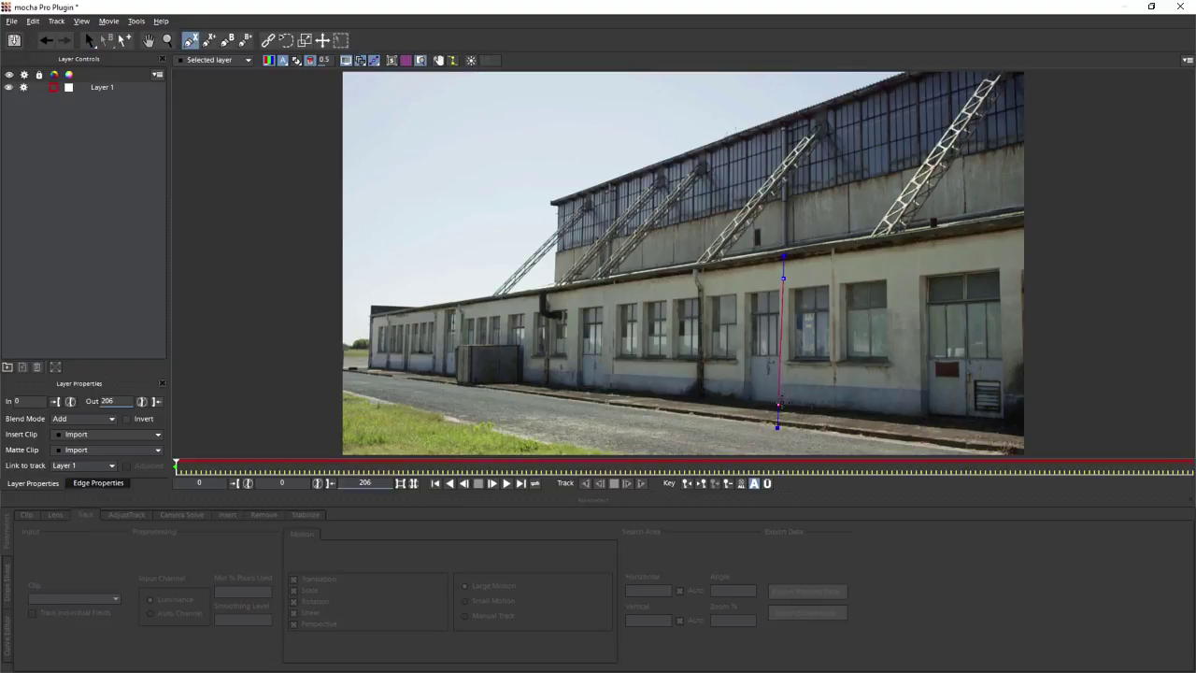
click(782, 404)
click(845, 391)
click(845, 249)
right_click(845, 249)
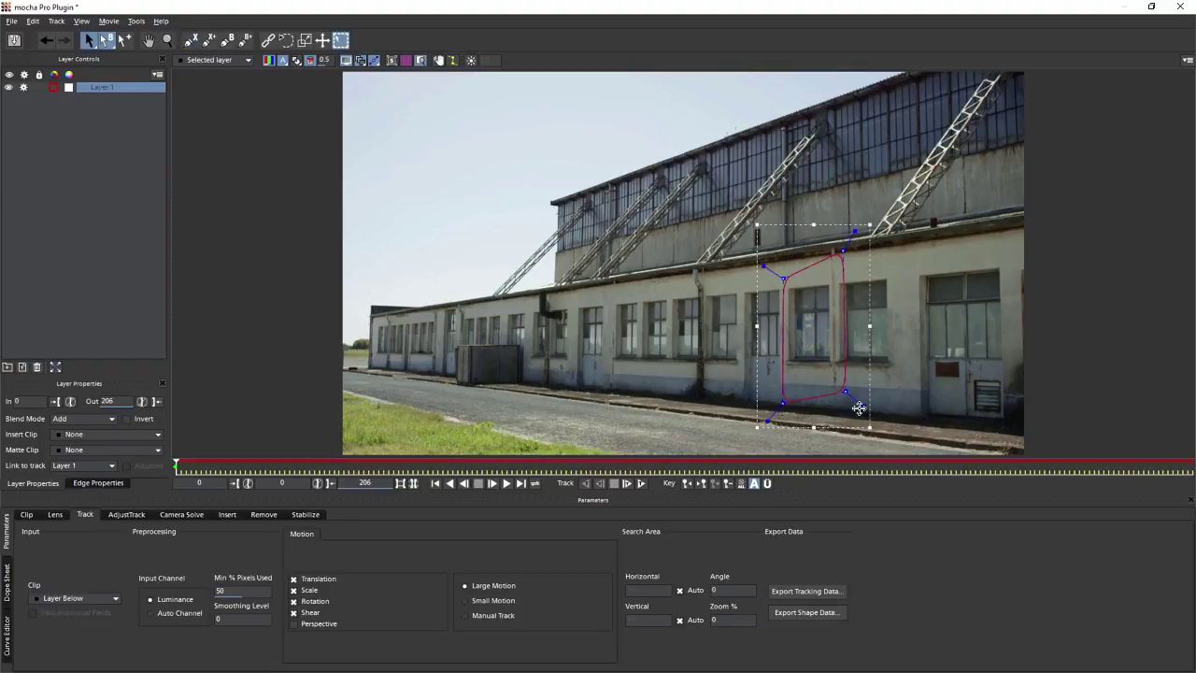
drag(846, 390, 838, 411)
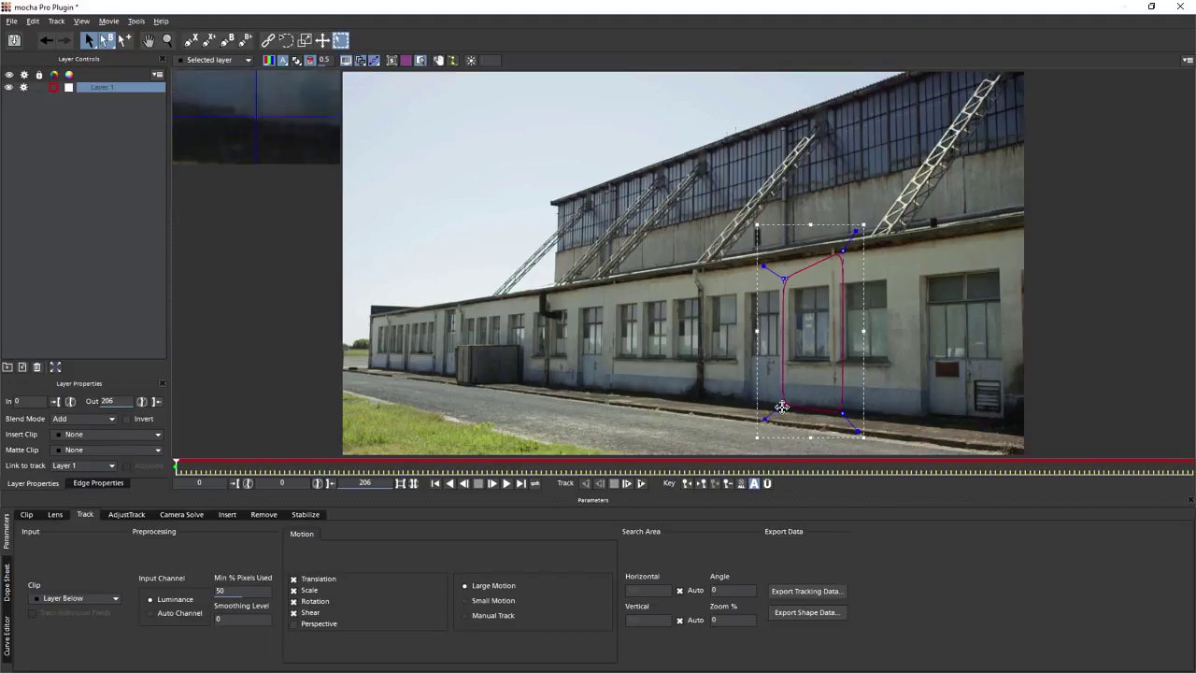
drag(782, 278, 782, 258)
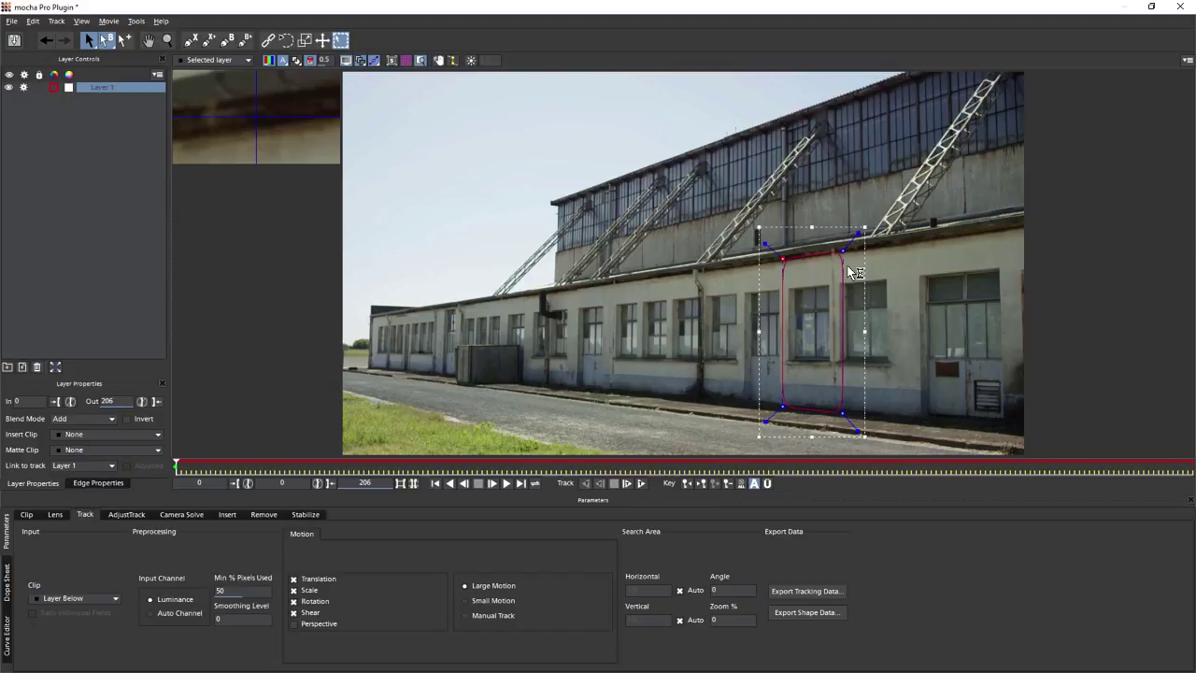
click(38, 367)
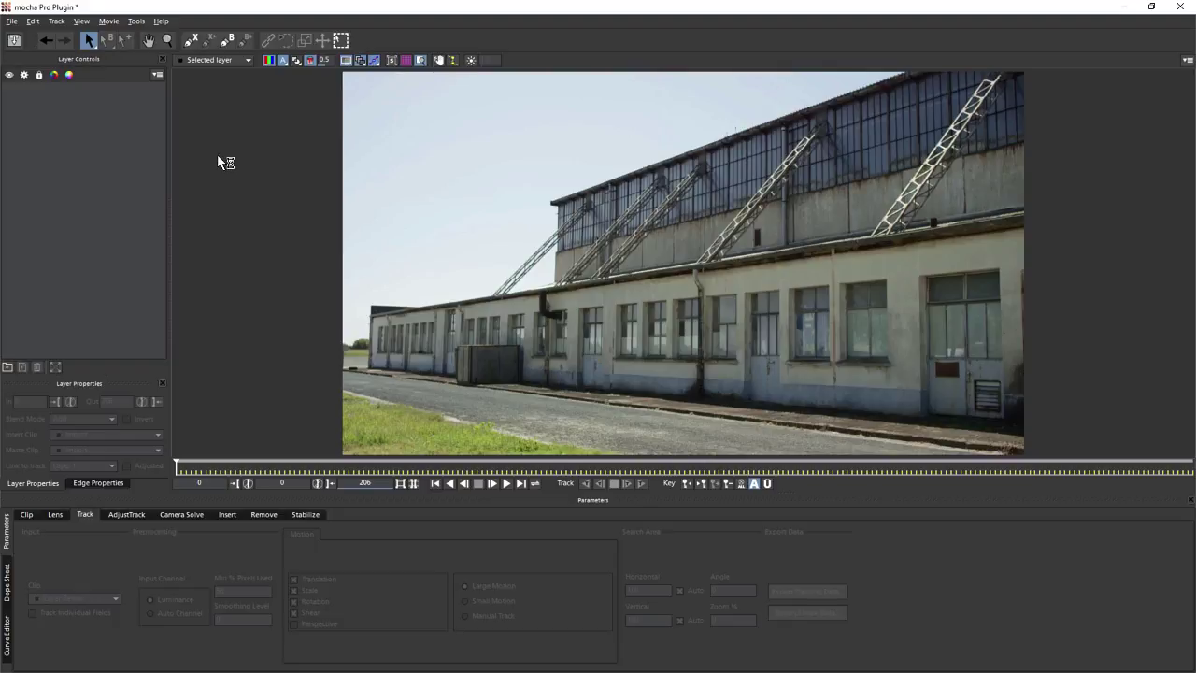
Step: Draw a large X-spline shape around the wall's right half and enable Perspective motion
key(ctrl+l)
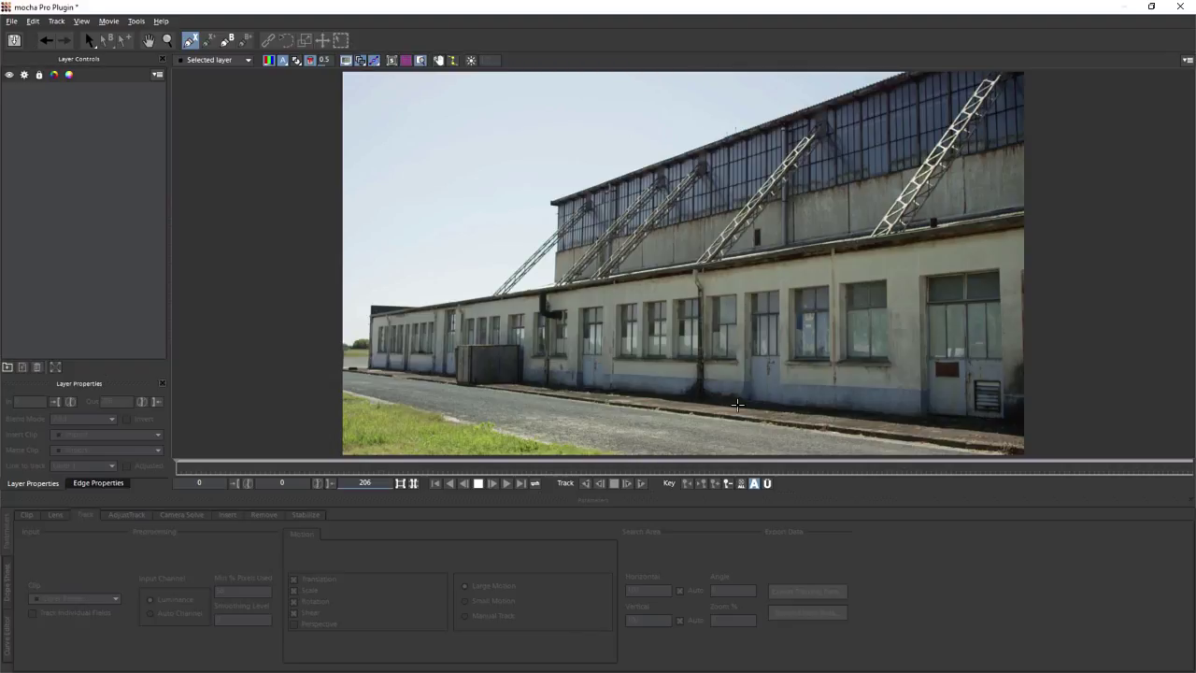
click(710, 76)
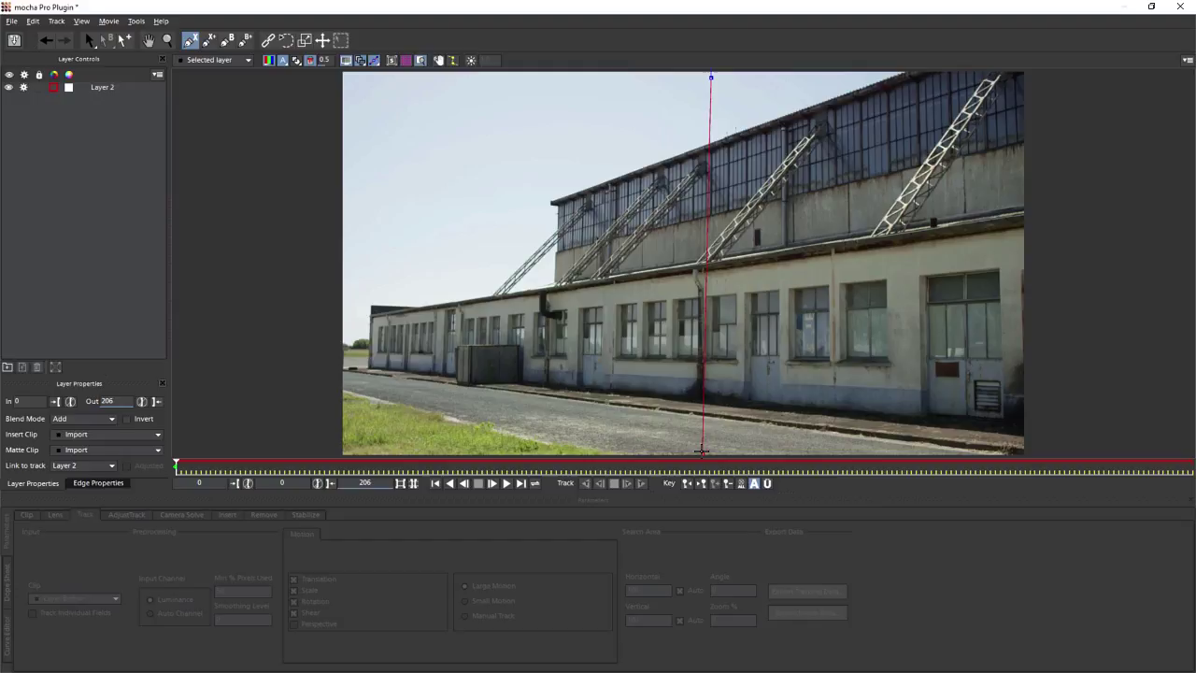
click(712, 446)
click(1131, 444)
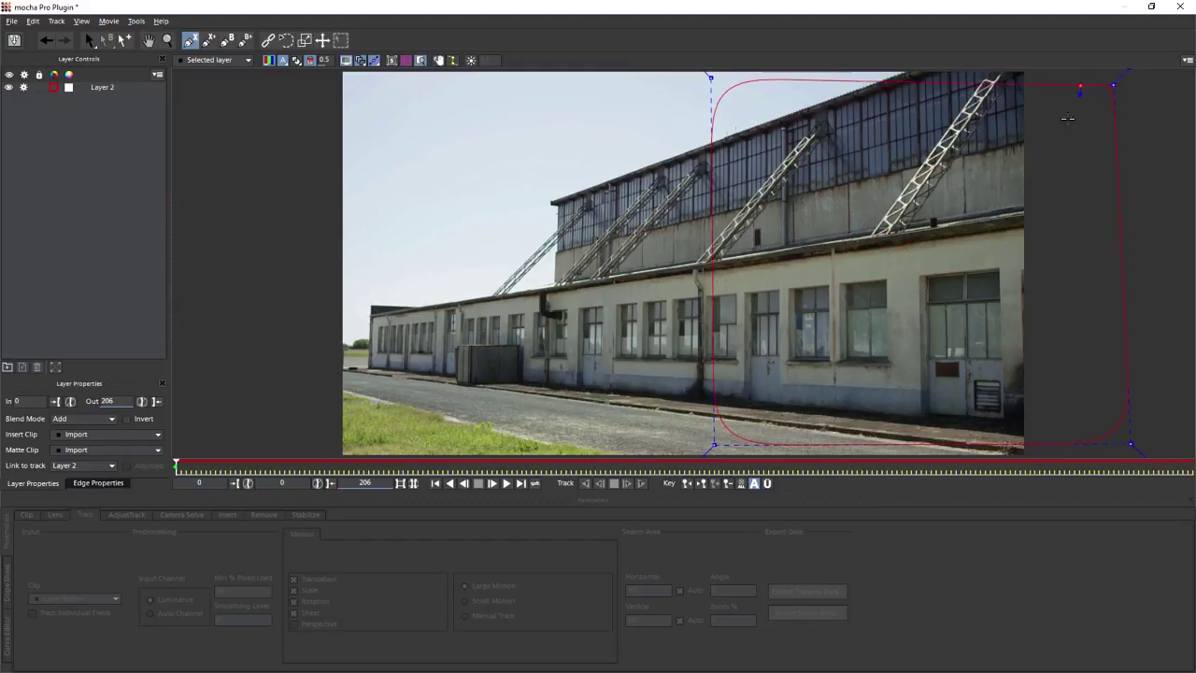
right_click(1105, 85)
drag(1108, 84, 1148, 84)
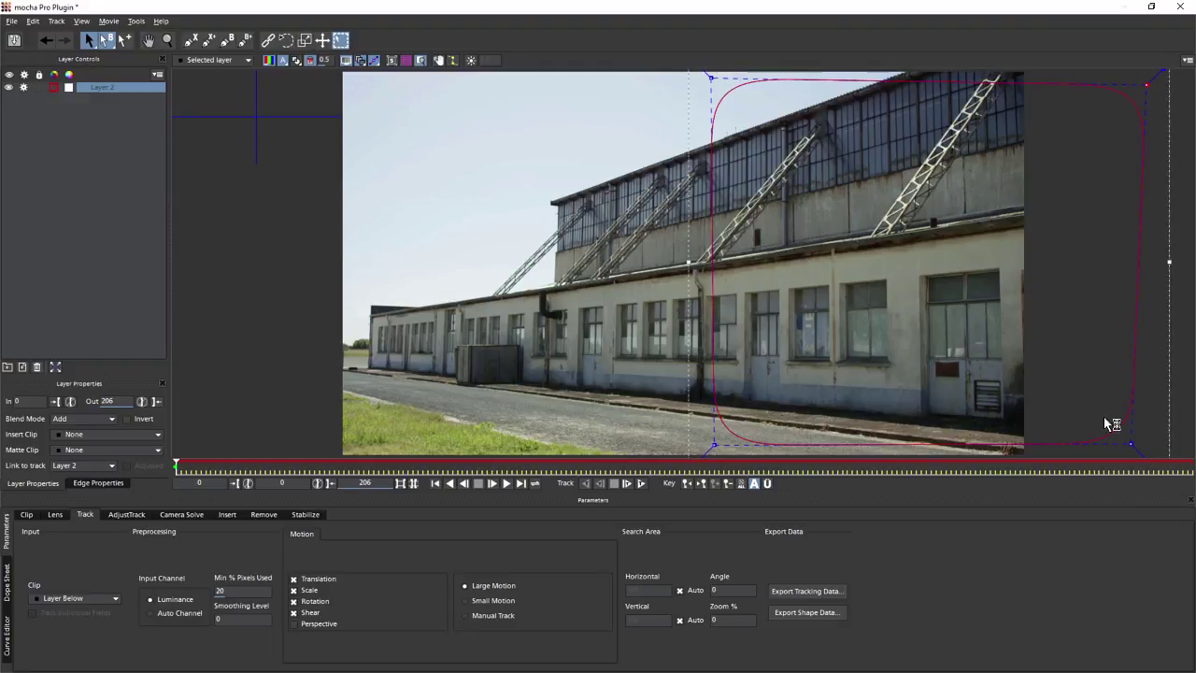
drag(1130, 443, 1145, 446)
click(307, 624)
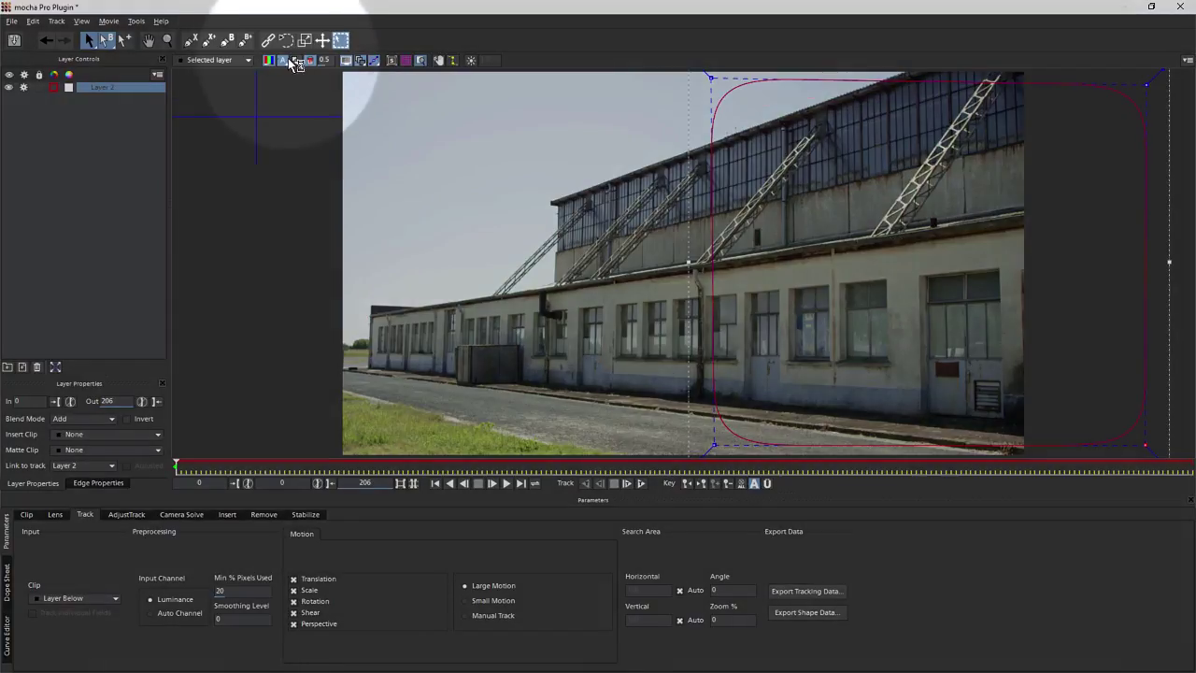
Step: Preview the matte, recolour Layer 2 pale green, and turn on the grid overlay
click(346, 61)
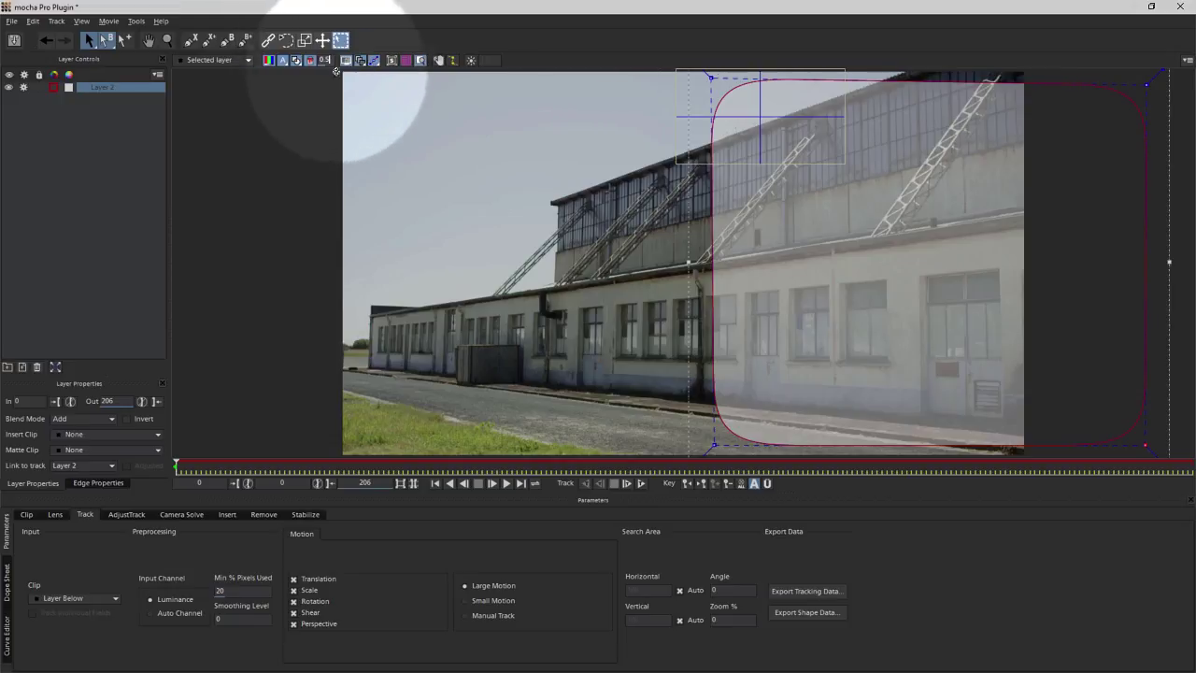
click(374, 60)
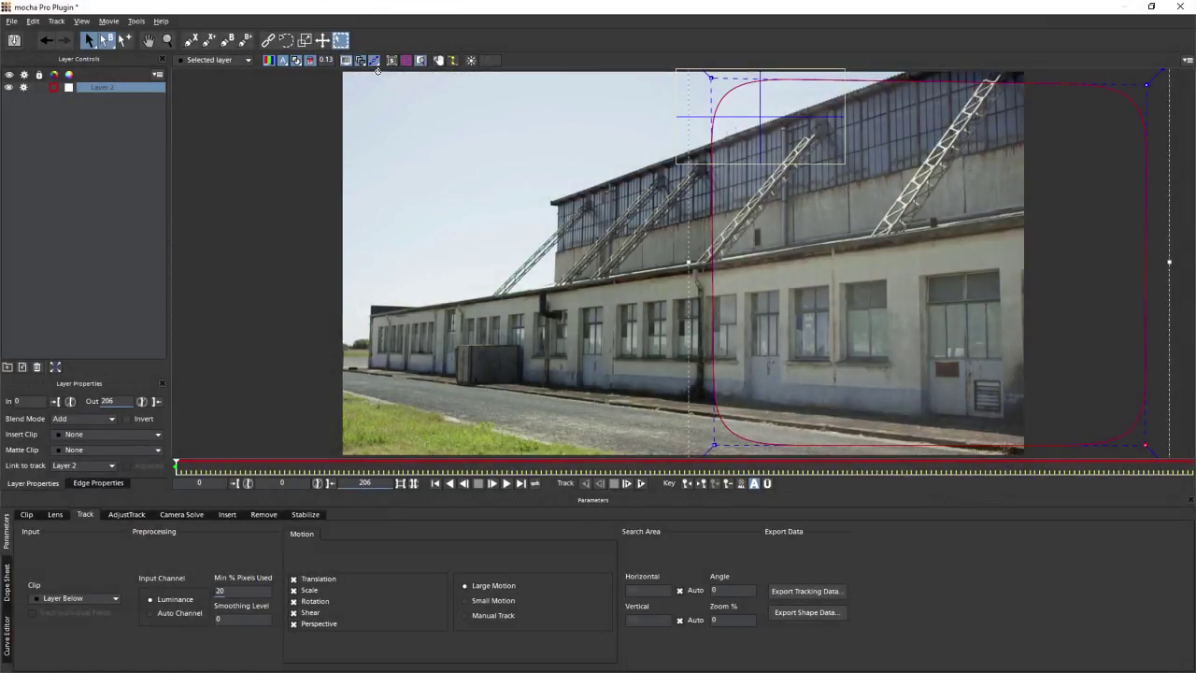
click(71, 87)
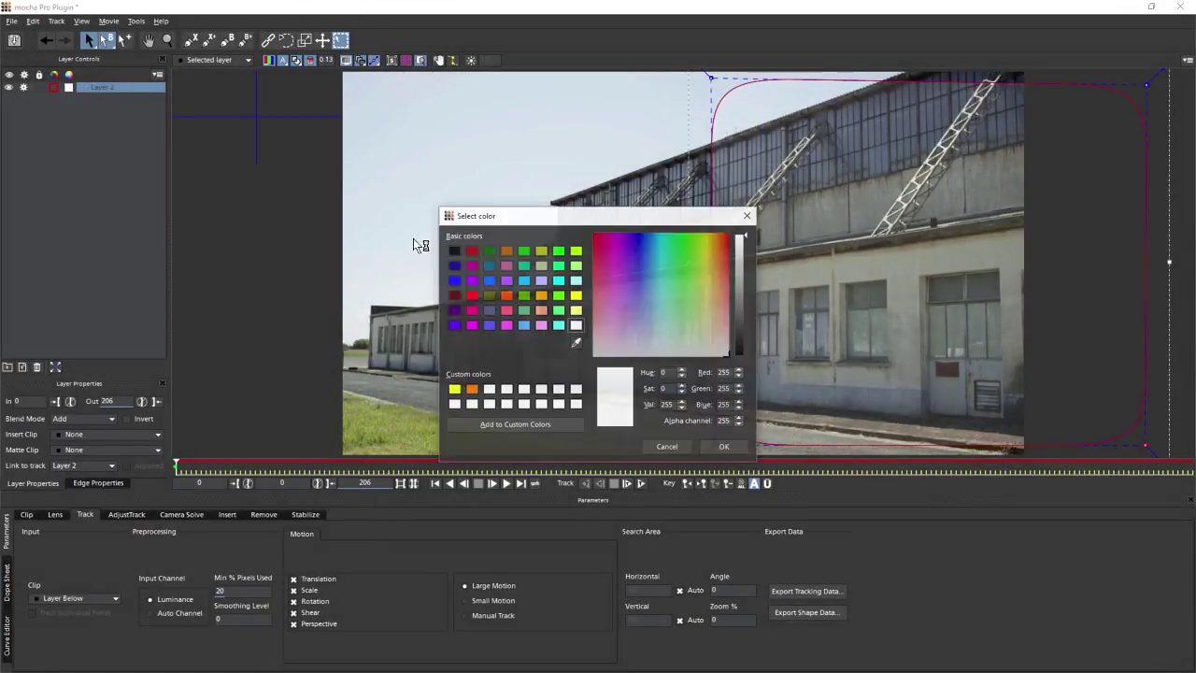
click(541, 250)
click(559, 296)
click(575, 265)
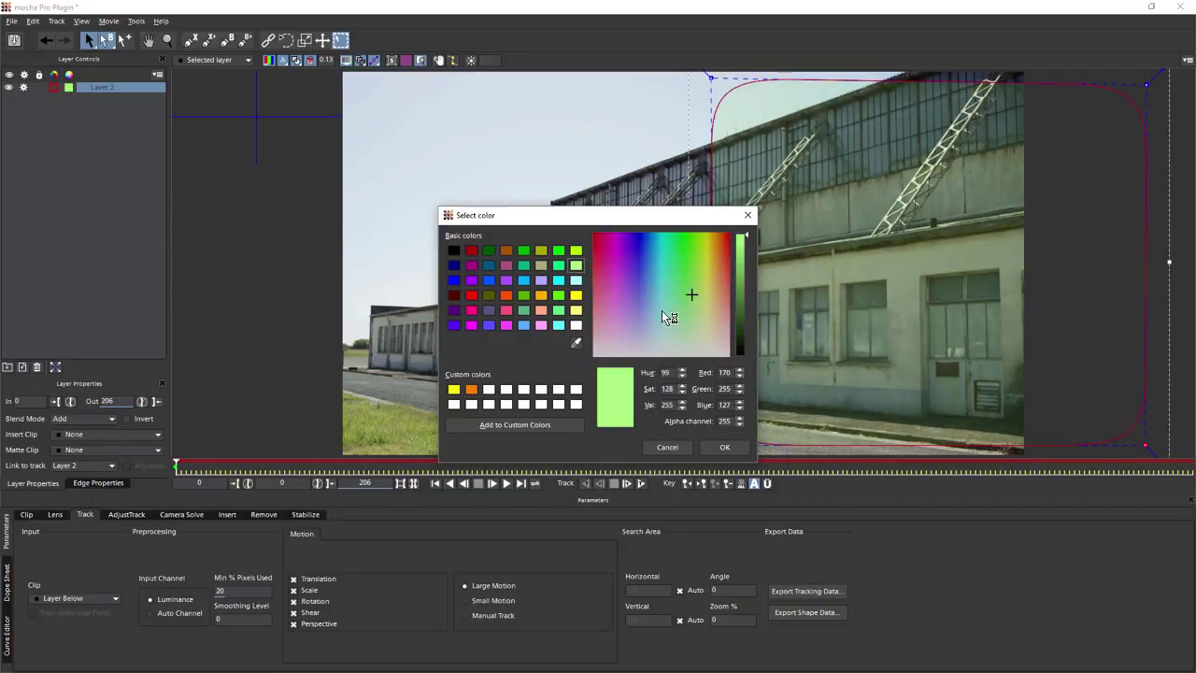
click(724, 447)
click(406, 61)
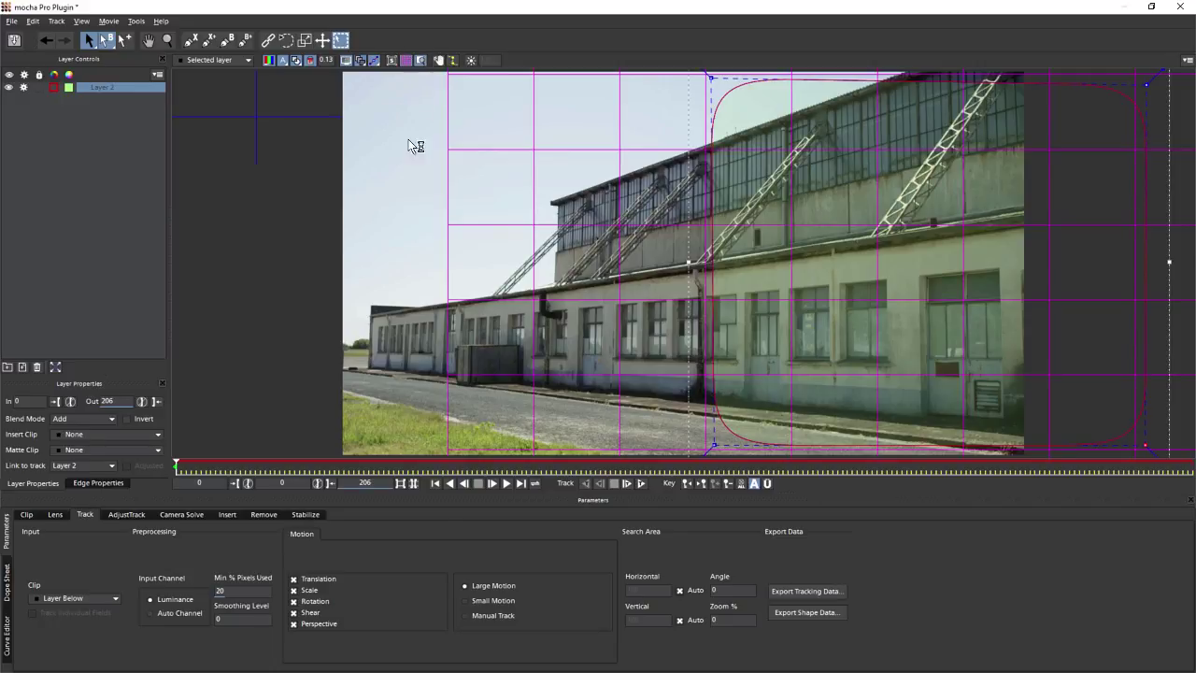
Step: Track the wall shape forward briefly, check it by scrubbing, then show Camera Solve settings
click(642, 484)
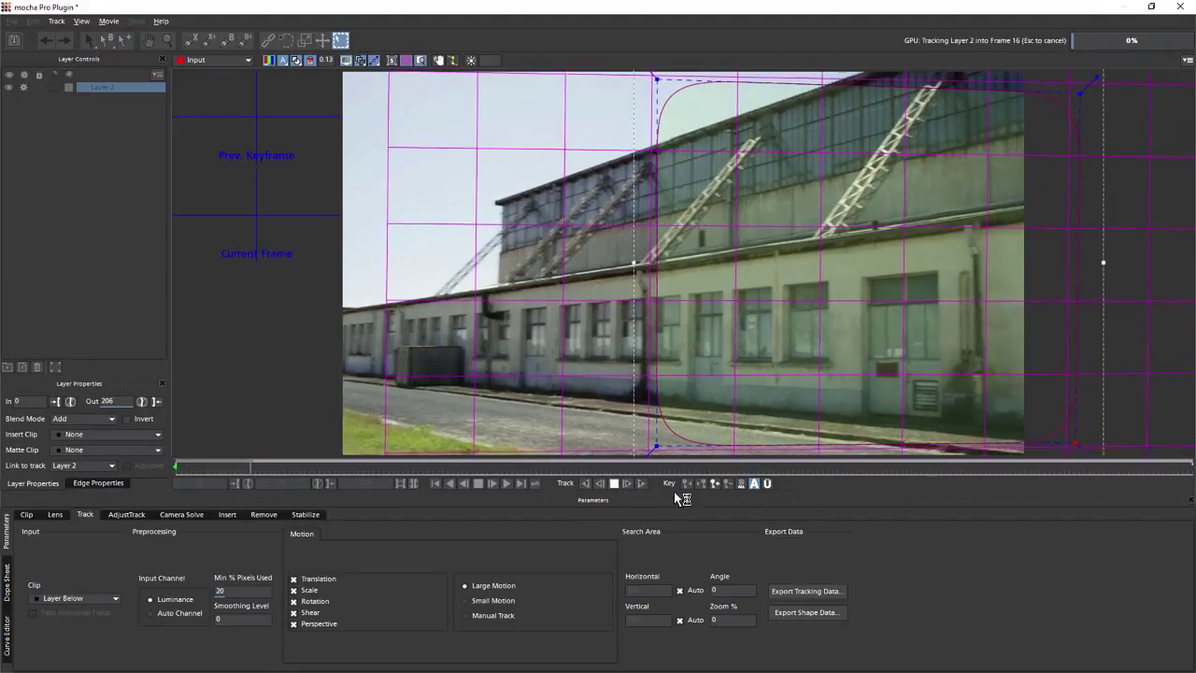
click(614, 484)
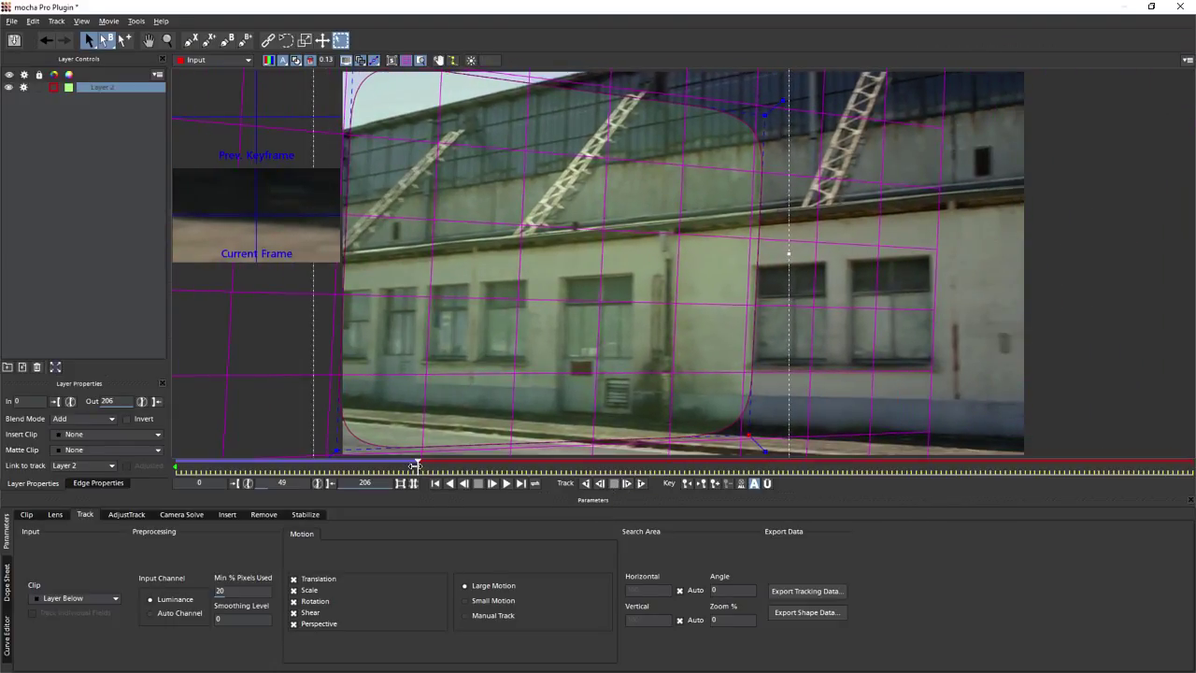
mouse_move(408, 466)
mouse_down()
mouse_move(233, 466)
mouse_move(389, 466)
mouse_move(238, 466)
mouse_move(385, 453)
mouse_move(368, 466)
mouse_move(405, 466)
mouse_move(266, 472)
mouse_move(399, 466)
mouse_up()
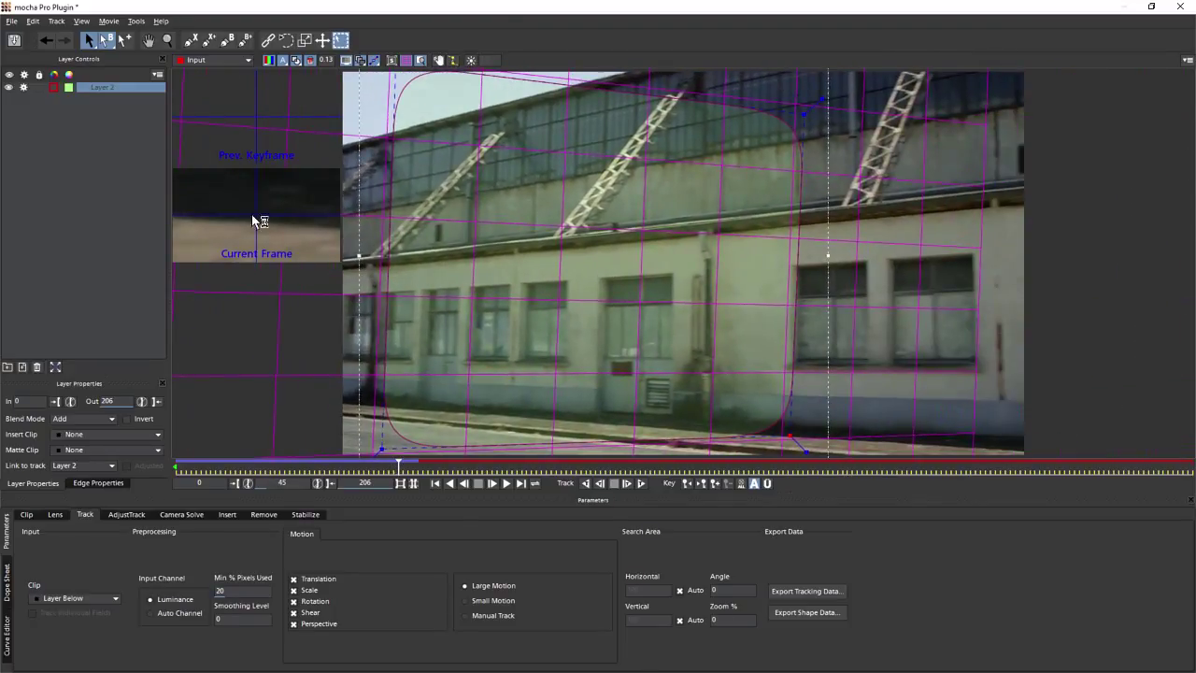
click(181, 514)
click(91, 514)
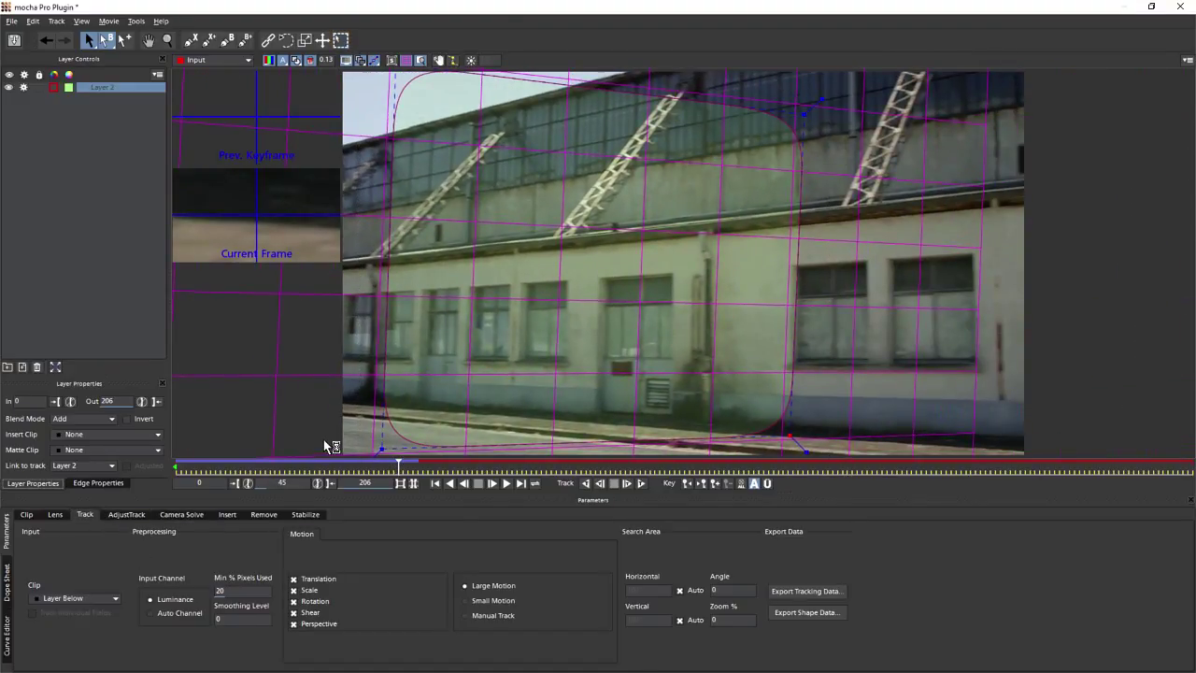
click(194, 516)
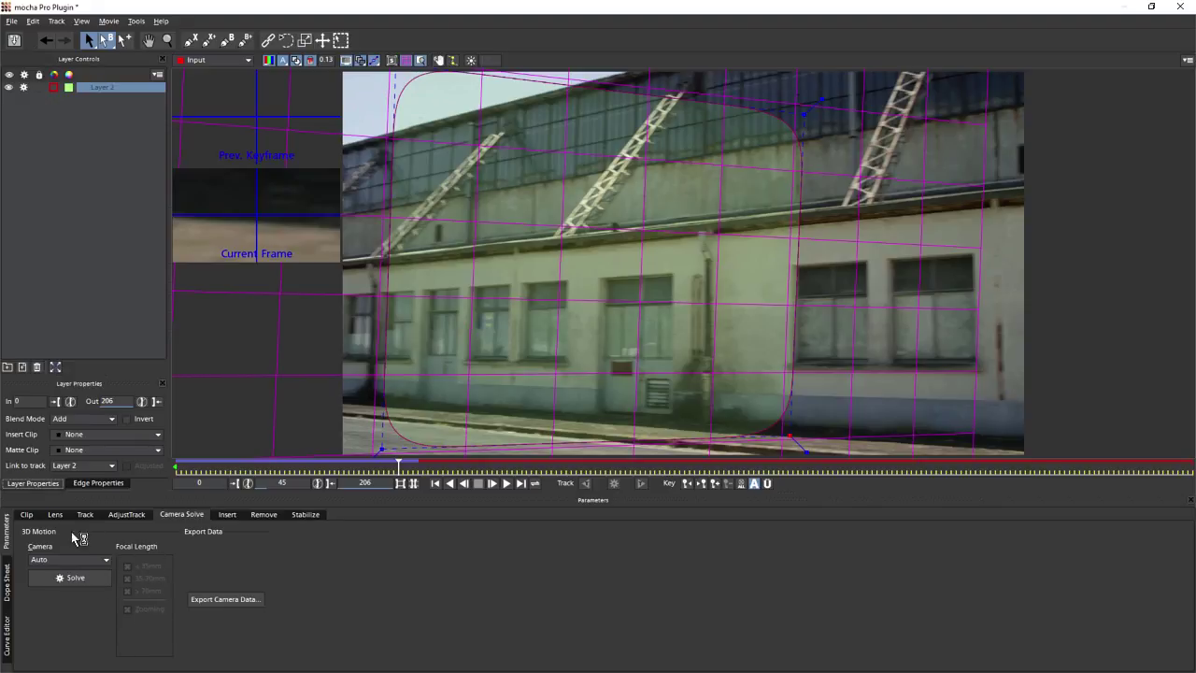
Step: Solve a Pan Tilt Zoom camera using only the 35-70mm focal range, reaching 93%
click(98, 560)
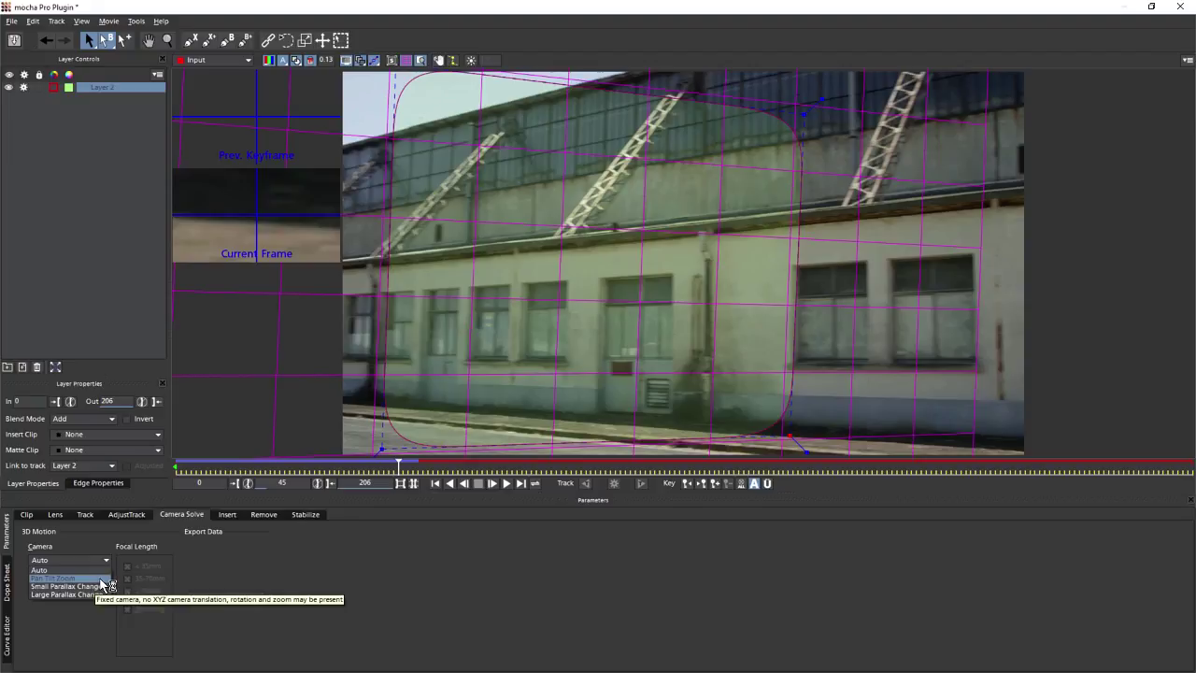
click(101, 578)
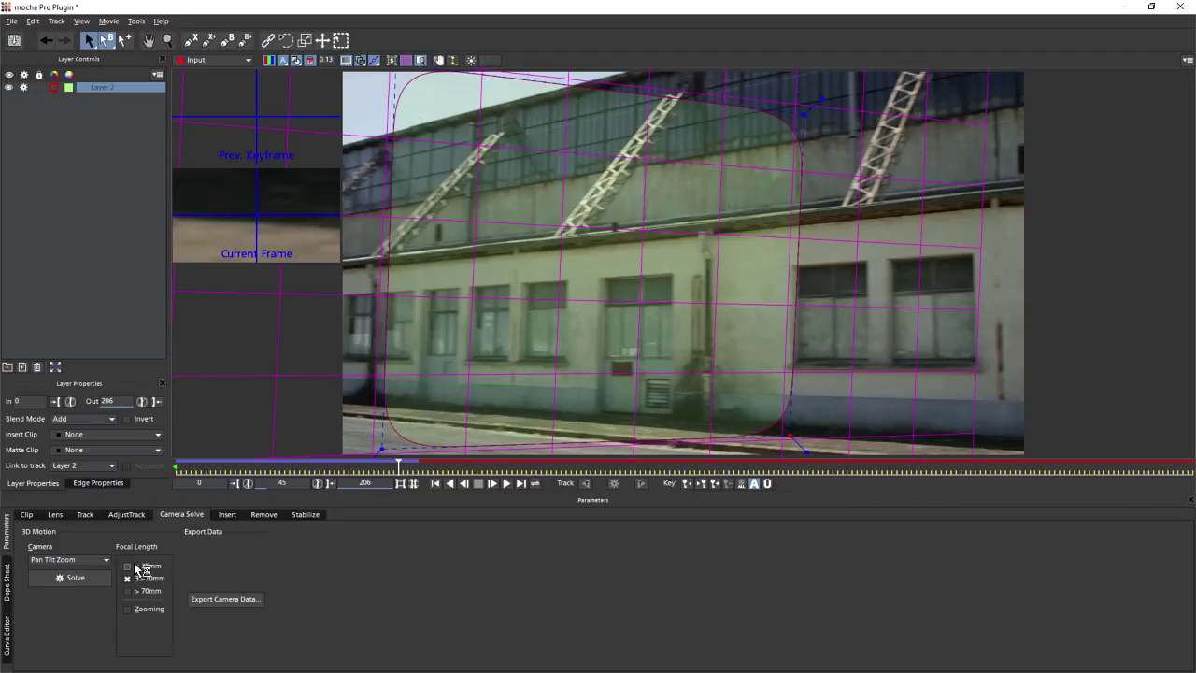
click(131, 566)
click(130, 591)
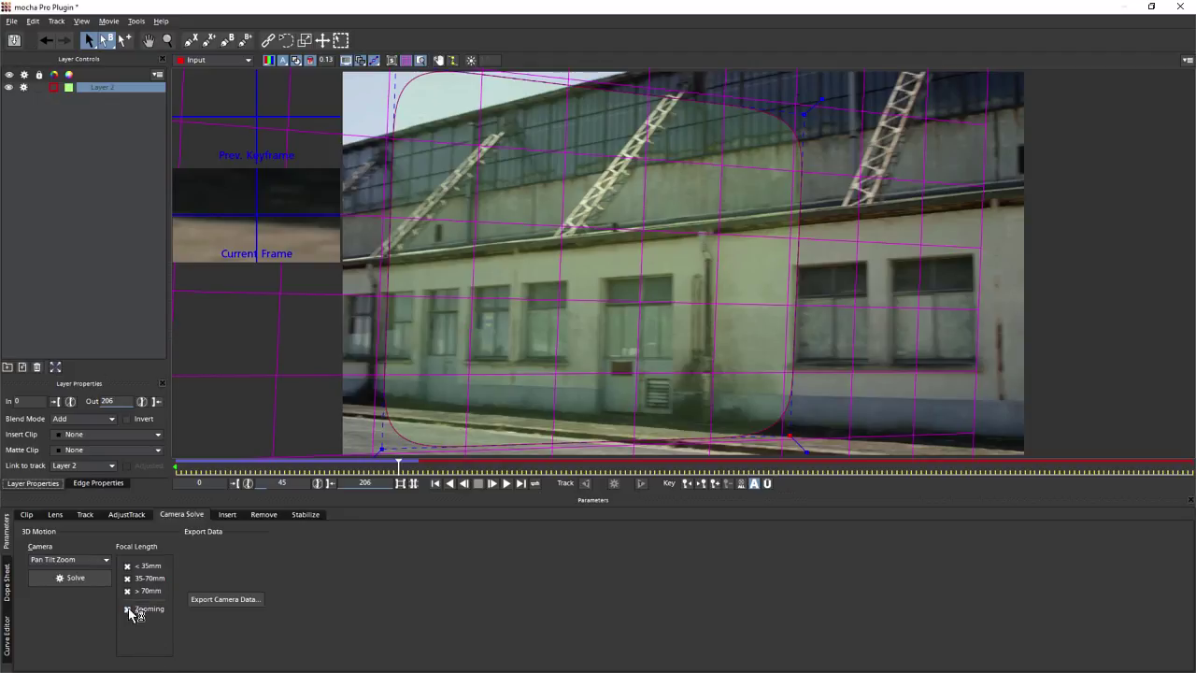
click(131, 592)
click(130, 566)
click(62, 585)
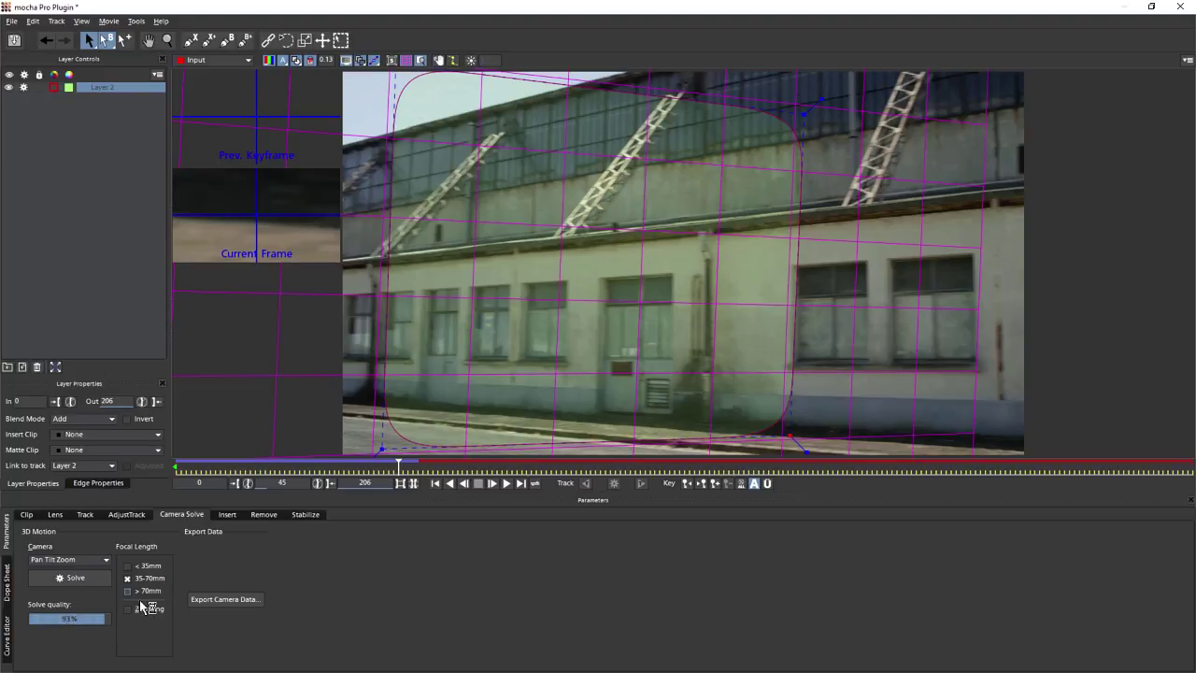
Step: Copy the camera solve as After Effects 3D Motion Data, then exit mocha
click(238, 602)
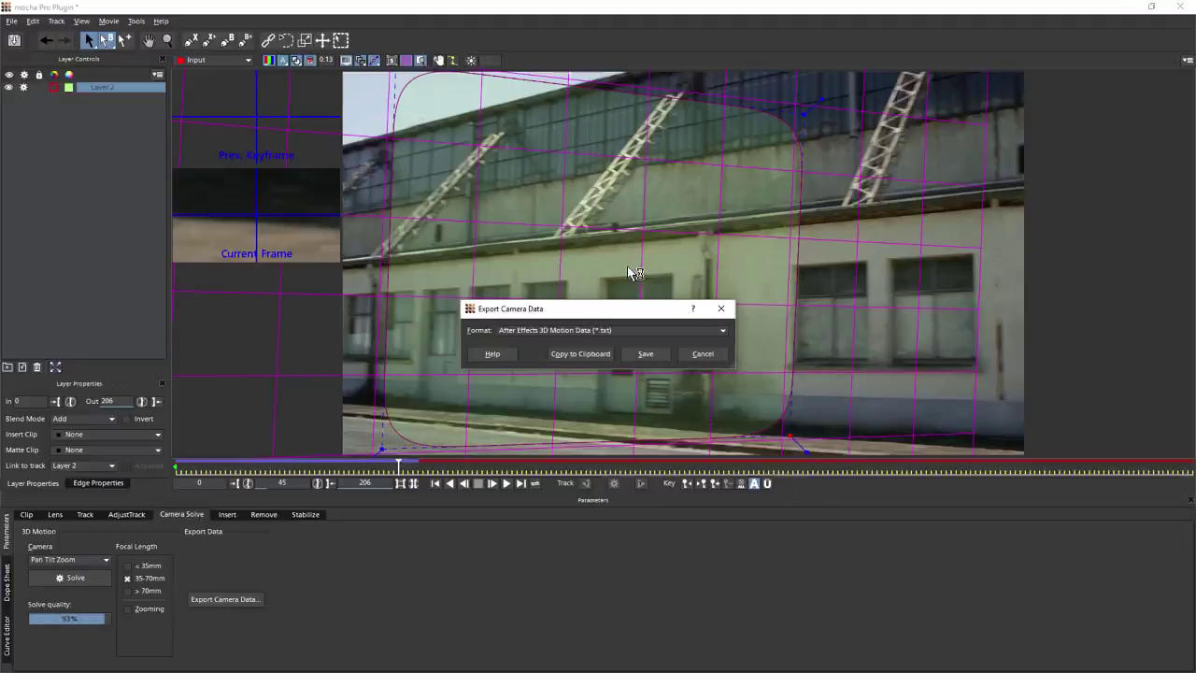
click(707, 332)
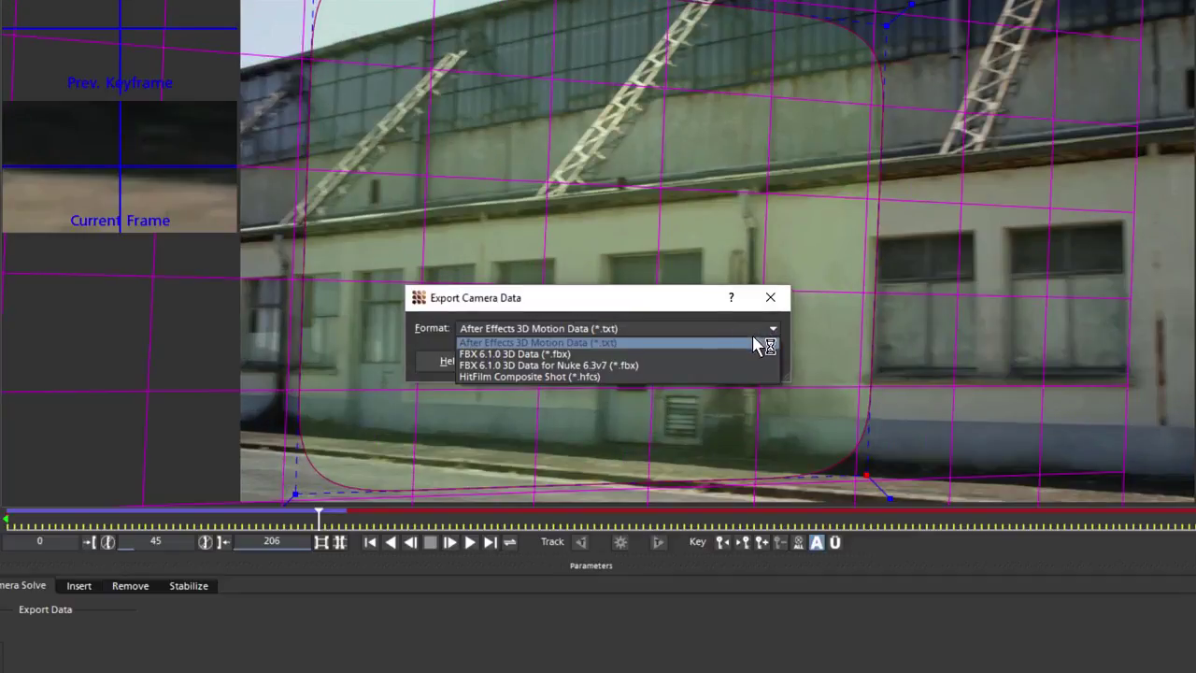
click(629, 344)
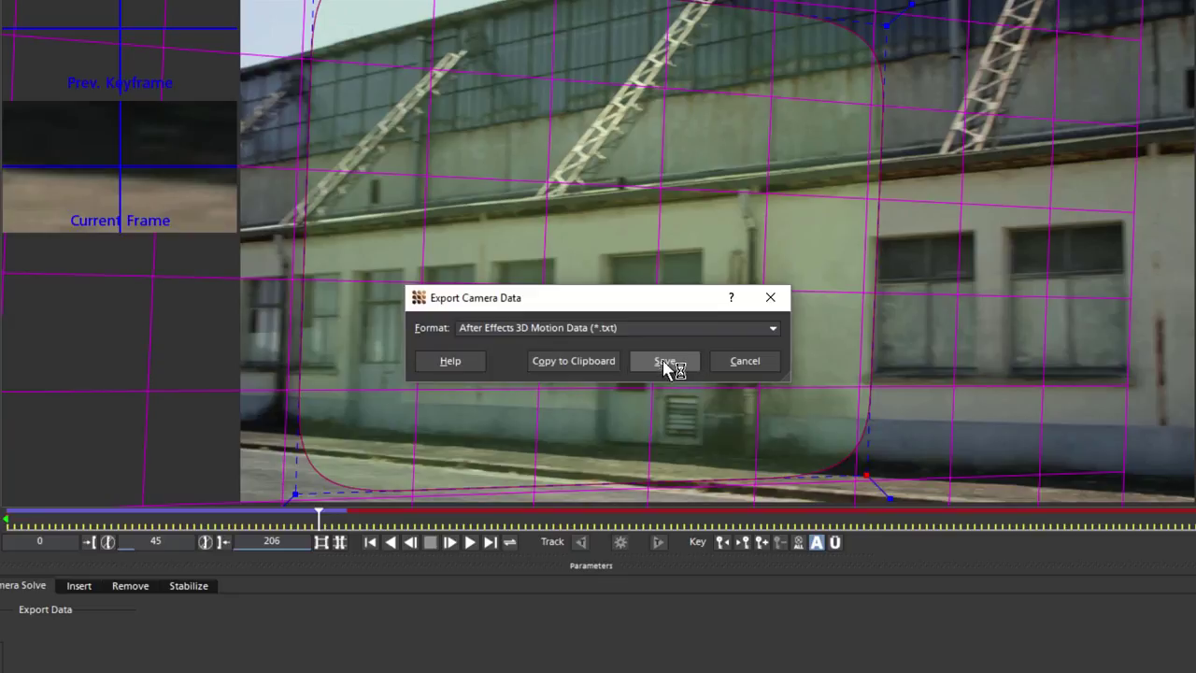
click(590, 359)
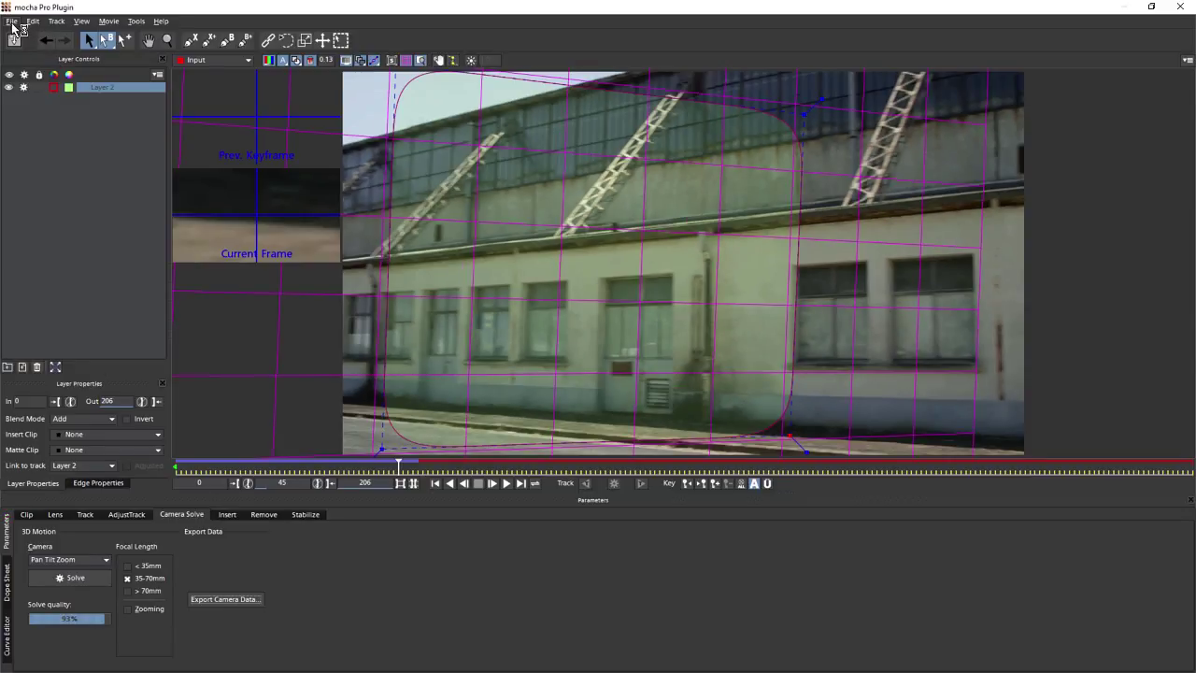
click(12, 20)
click(63, 196)
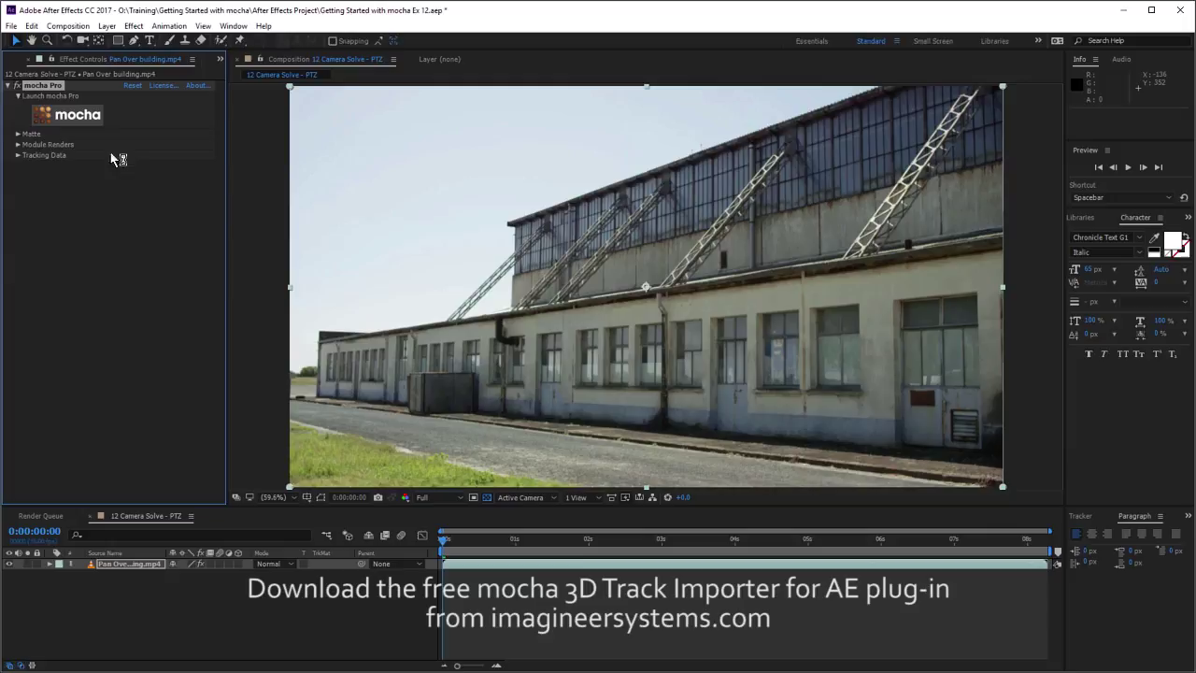
Step: Paste the mocha camera into the comp and delete the four Layer 2 corner layers
click(32, 26)
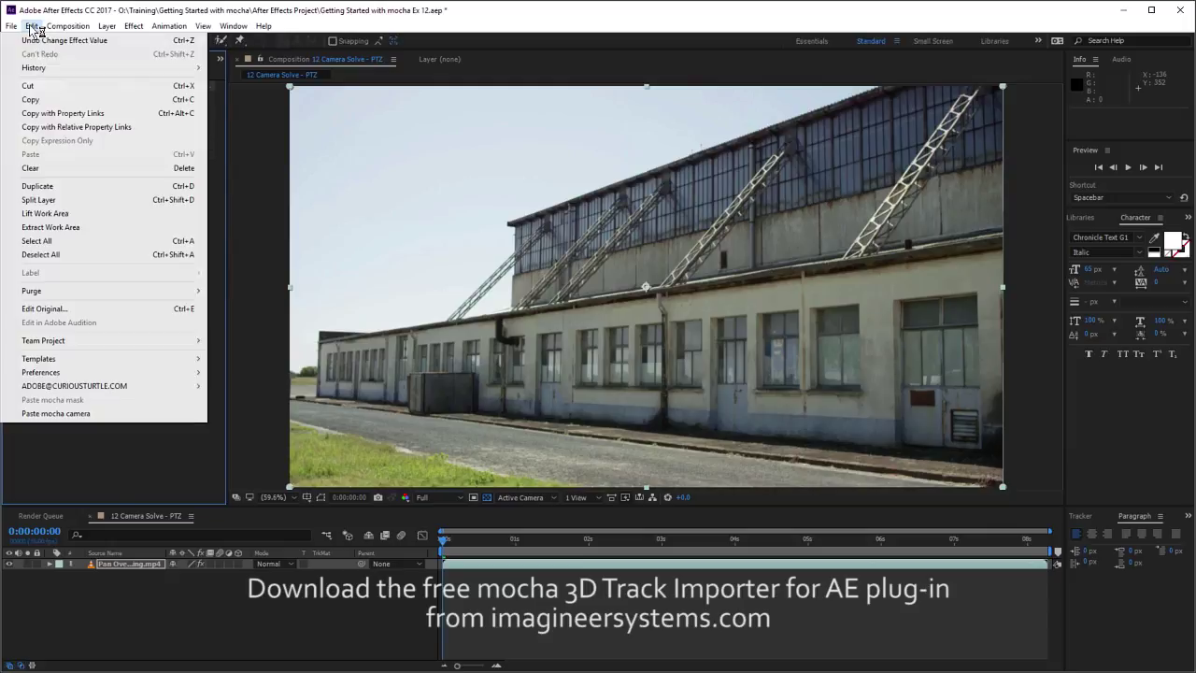
click(143, 414)
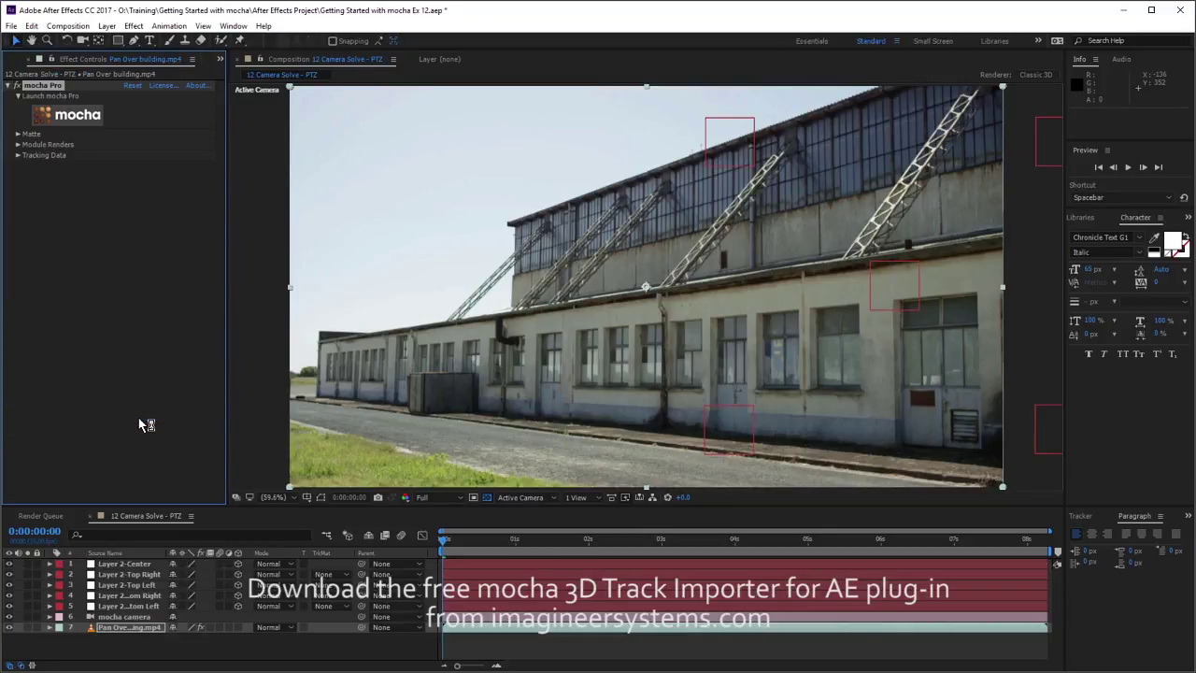
click(135, 618)
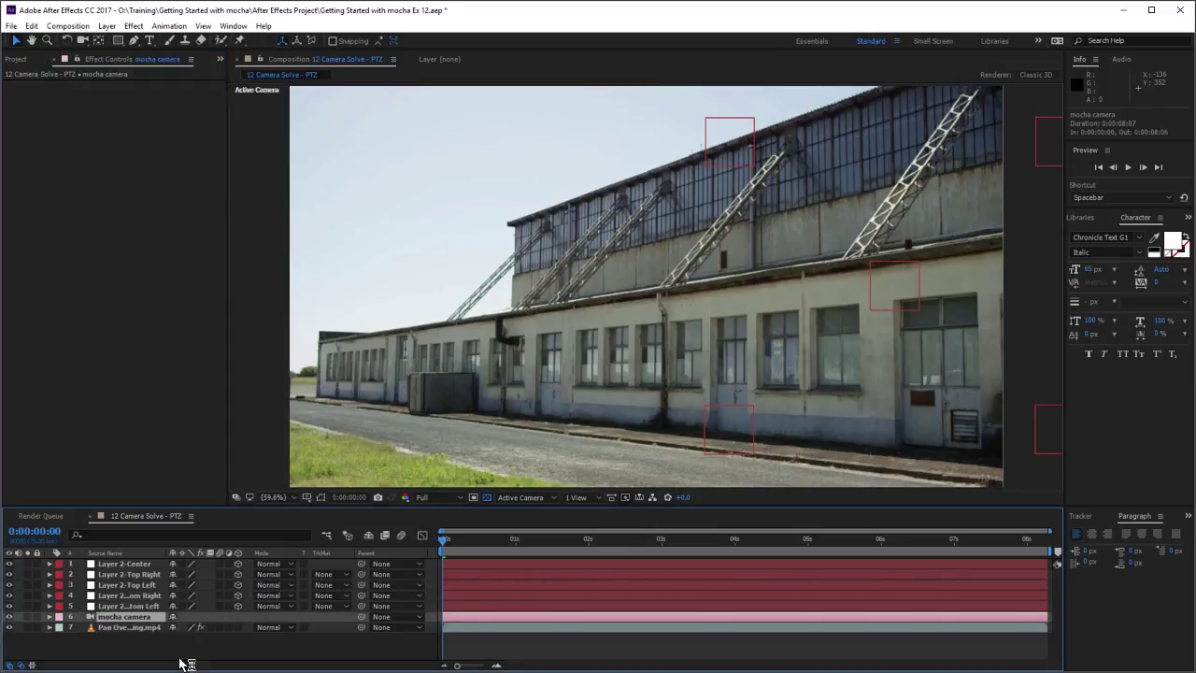
click(149, 606)
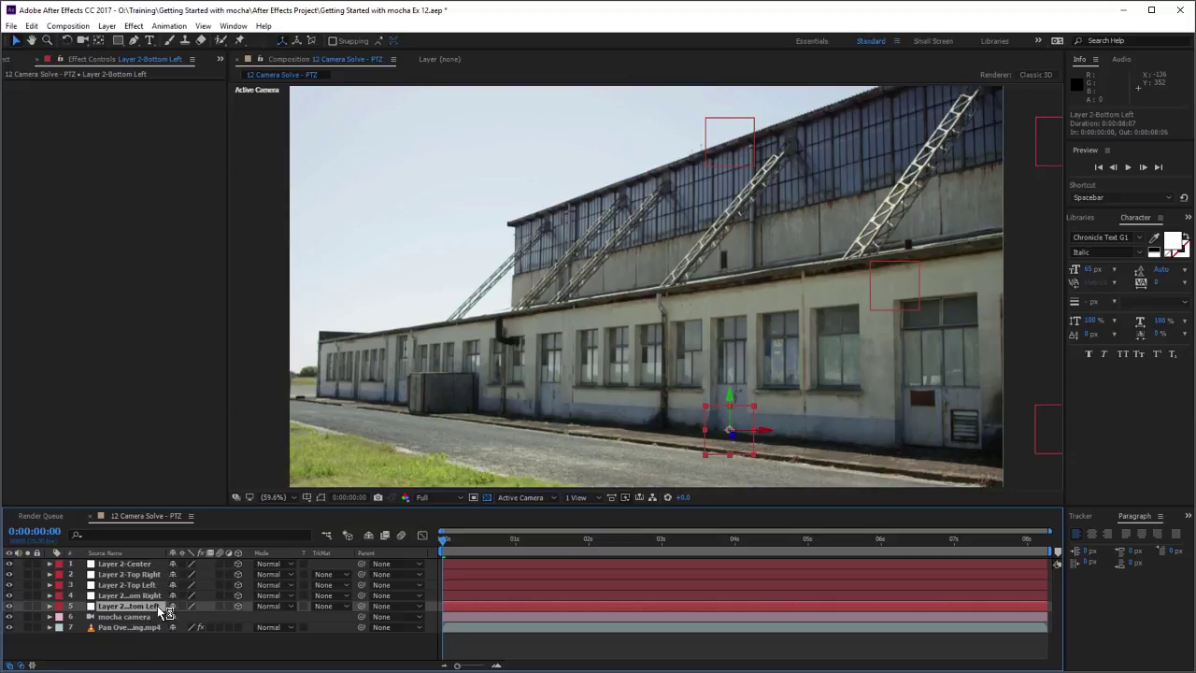
key(ctrl+Up)
key(ctrl+Up)
key(ctrl+Up)
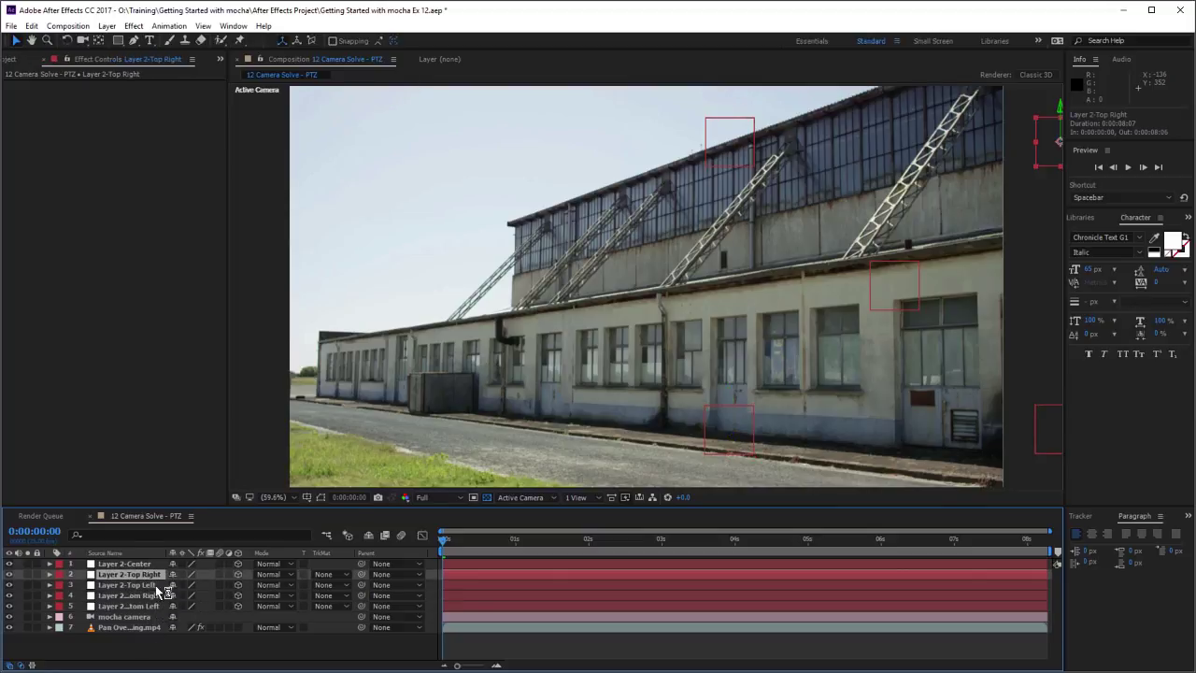
click(150, 564)
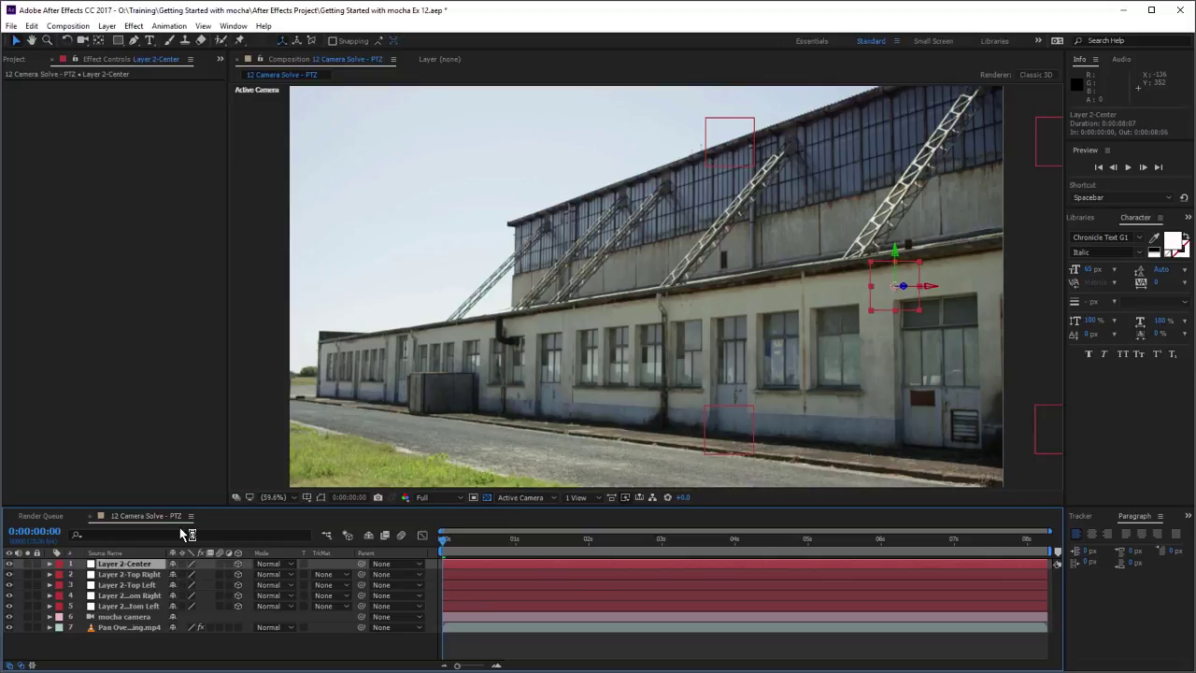
click(149, 573)
shift+click(133, 605)
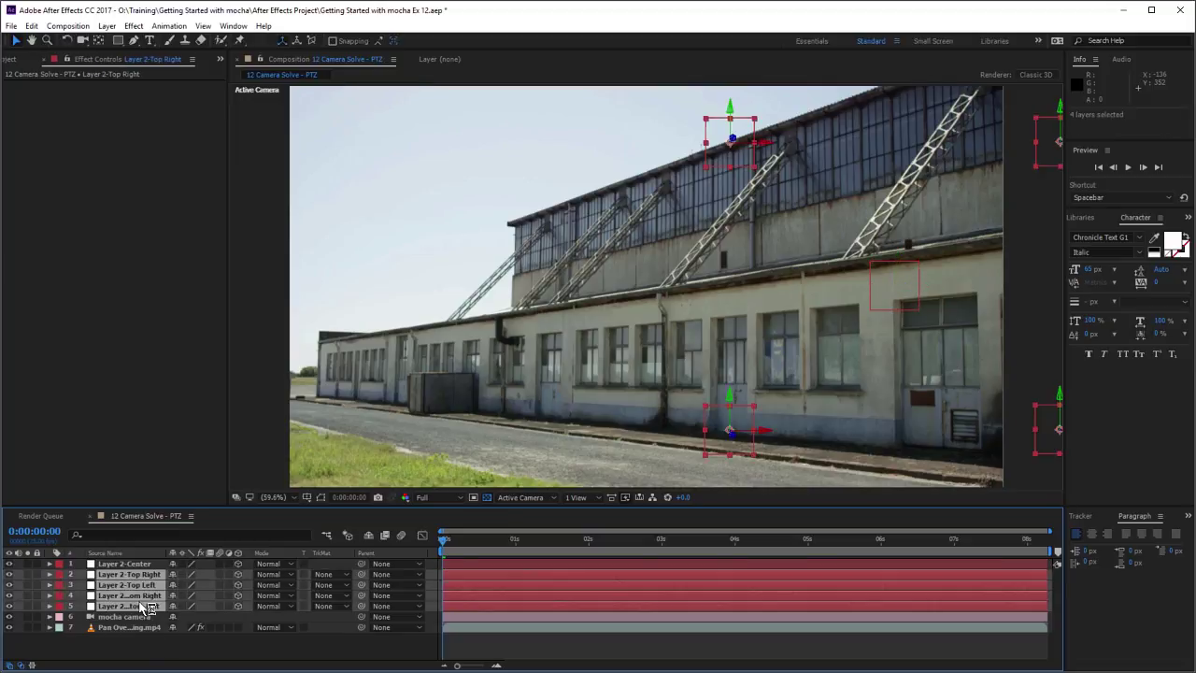
key(Delete)
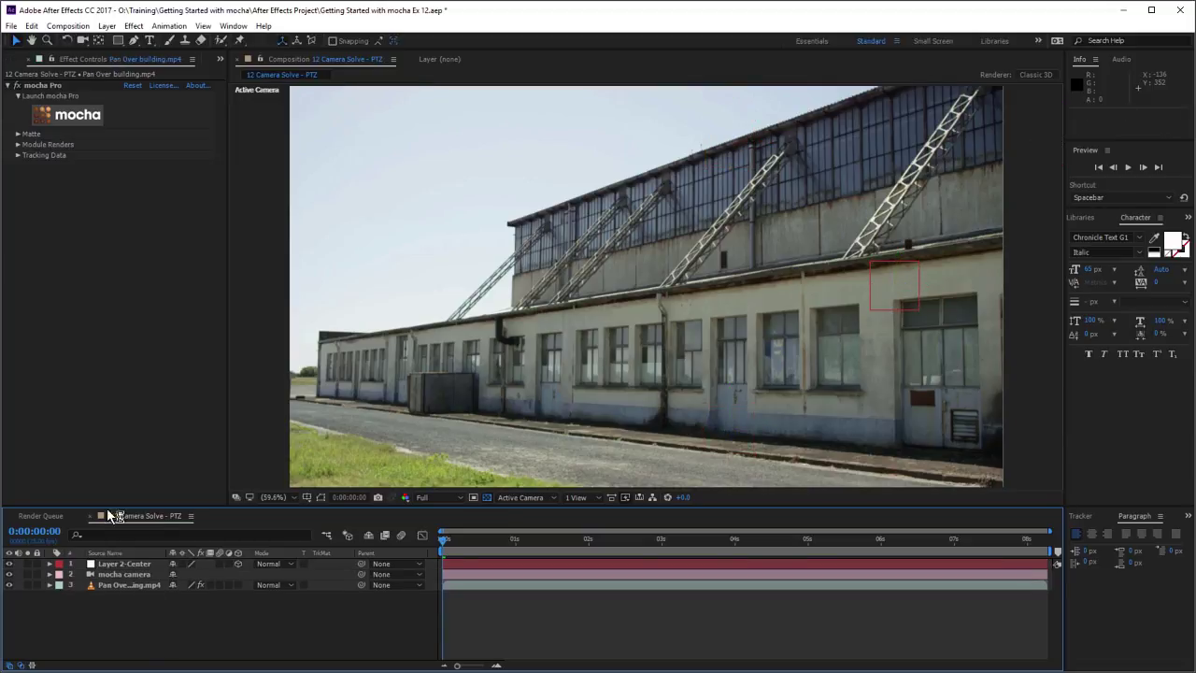
Step: Give the Layer 2-Center layer a Purple label
click(199, 560)
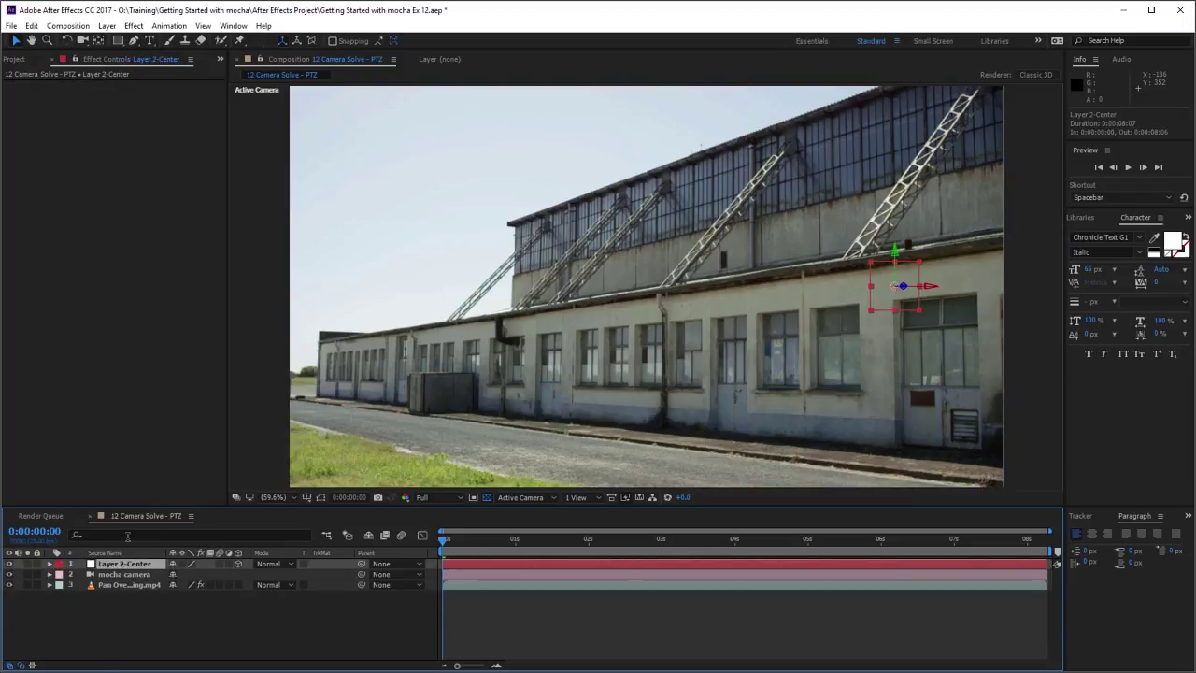
click(58, 564)
click(63, 562)
click(59, 563)
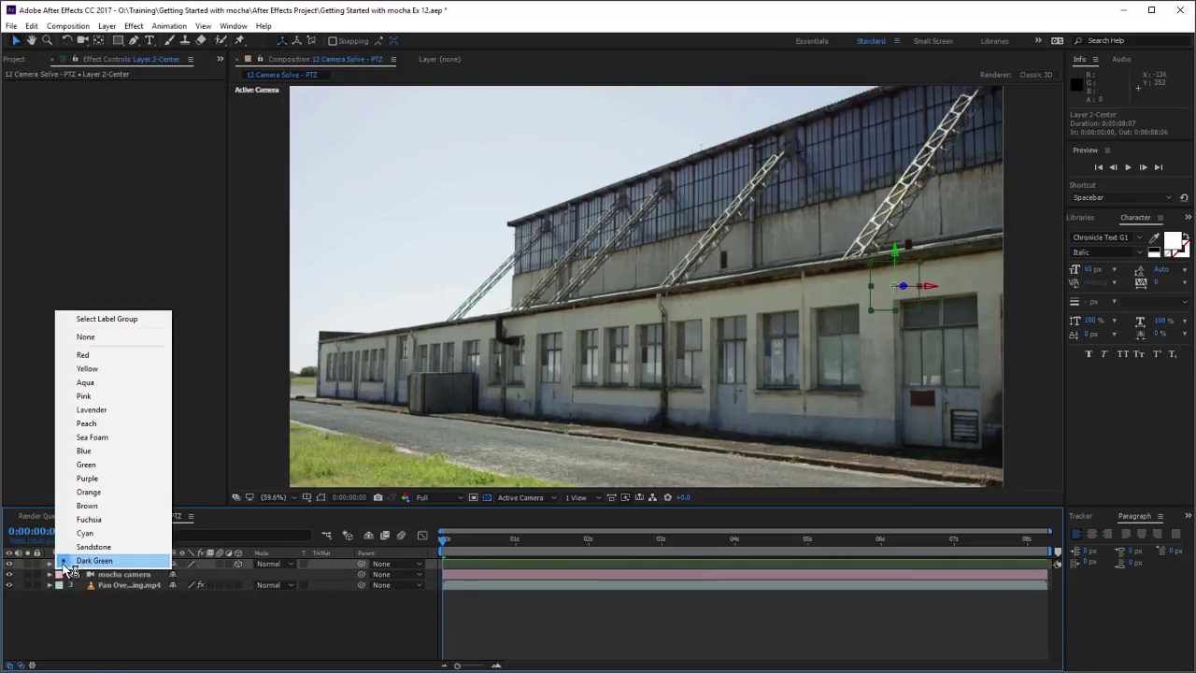
click(104, 480)
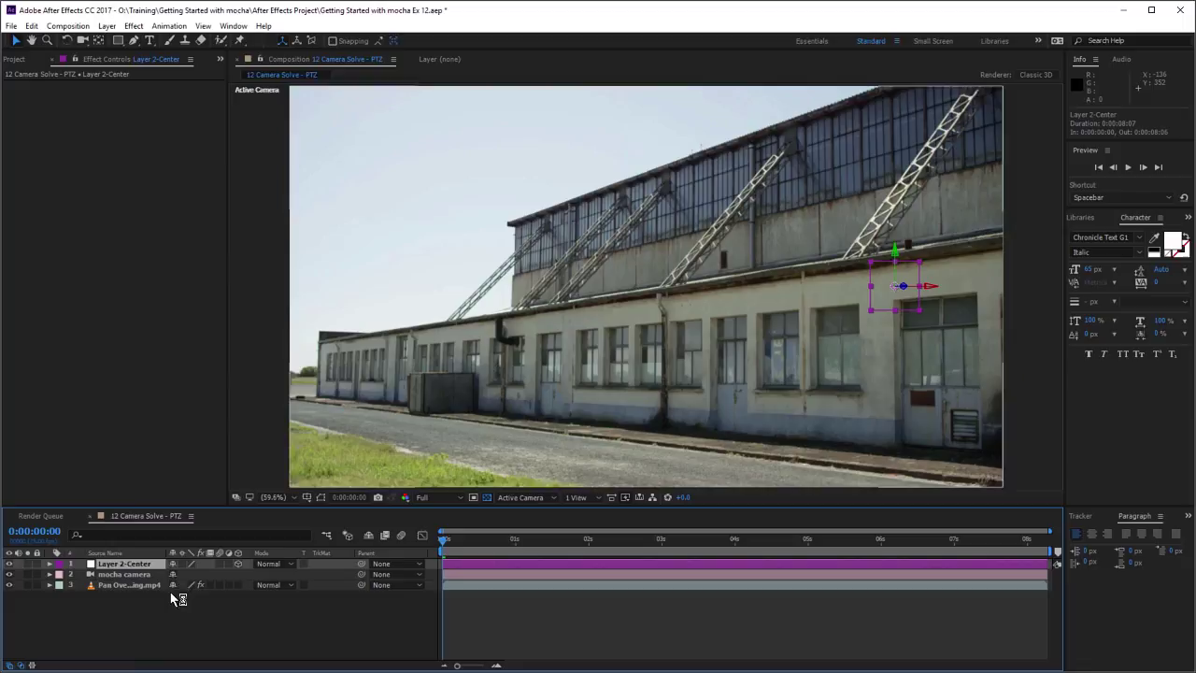
click(150, 40)
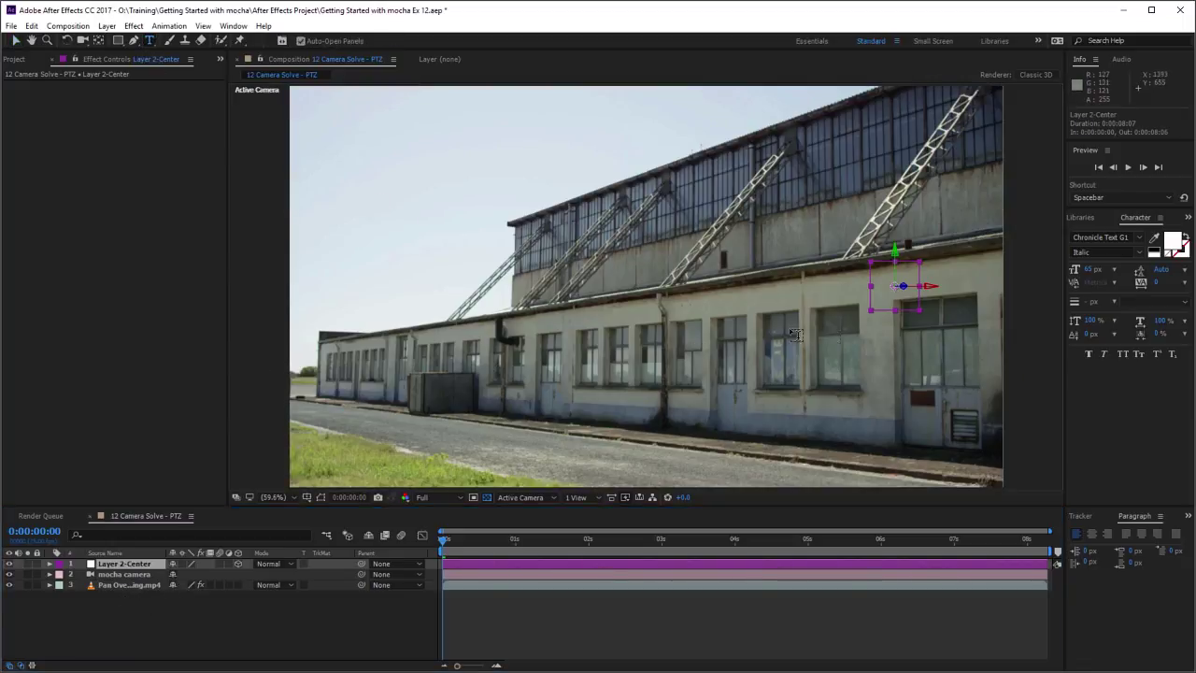
Step: Create a MOCHA text layer in Arial on the building
click(630, 353)
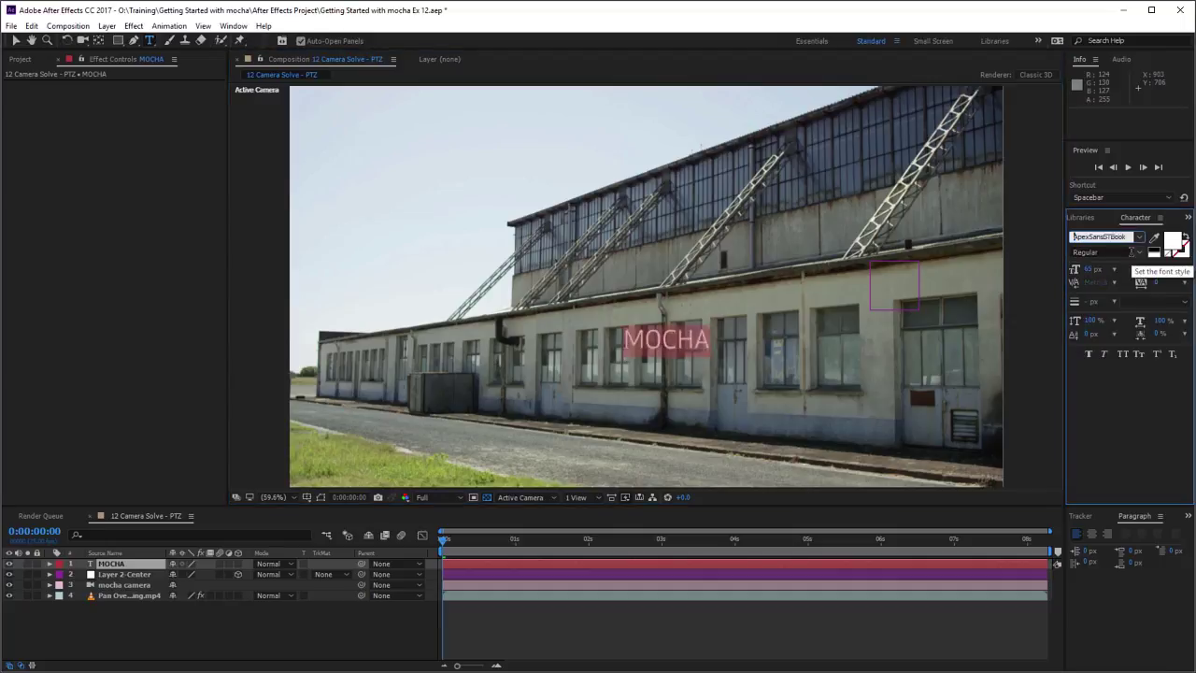
key(Escape)
click(15, 40)
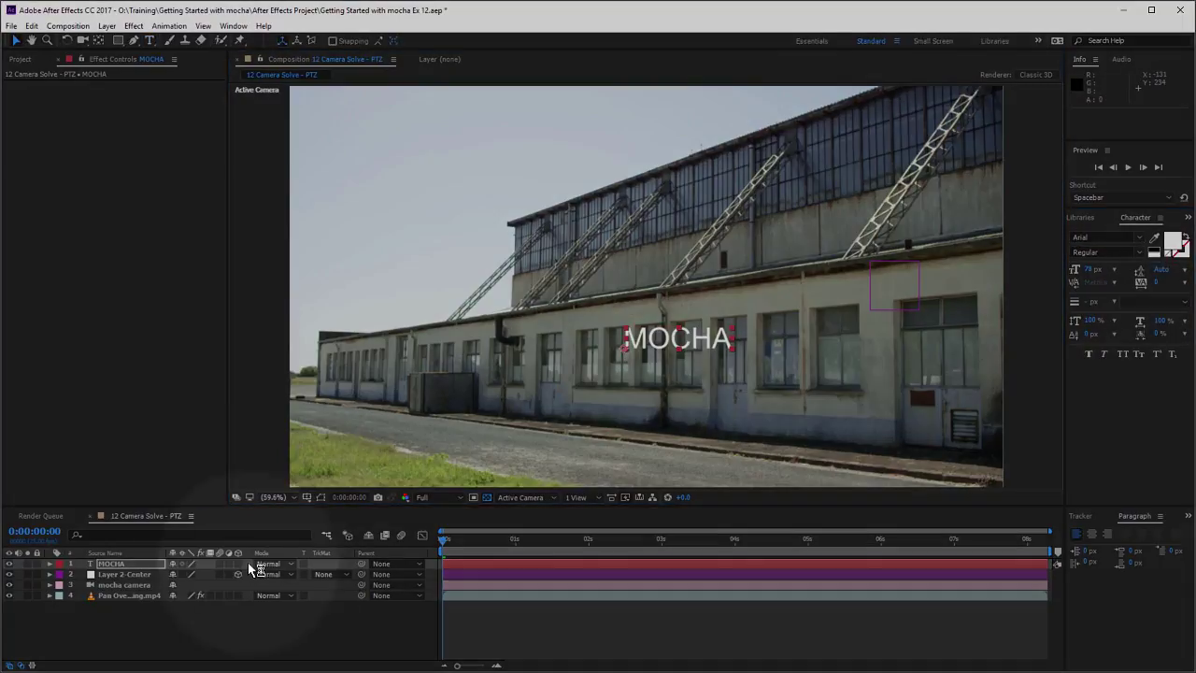
click(240, 561)
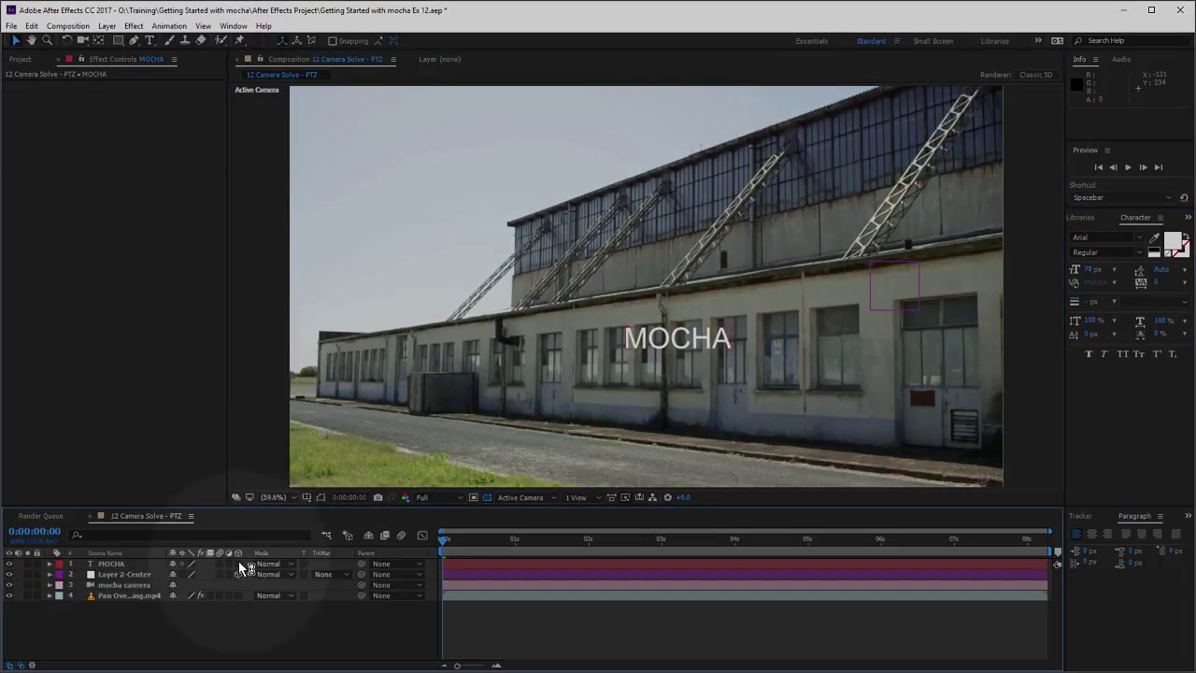
Step: Copy Layer 2-Center's Position onto the MOCHA text layer and scrub to check placement
click(130, 574)
key(p)
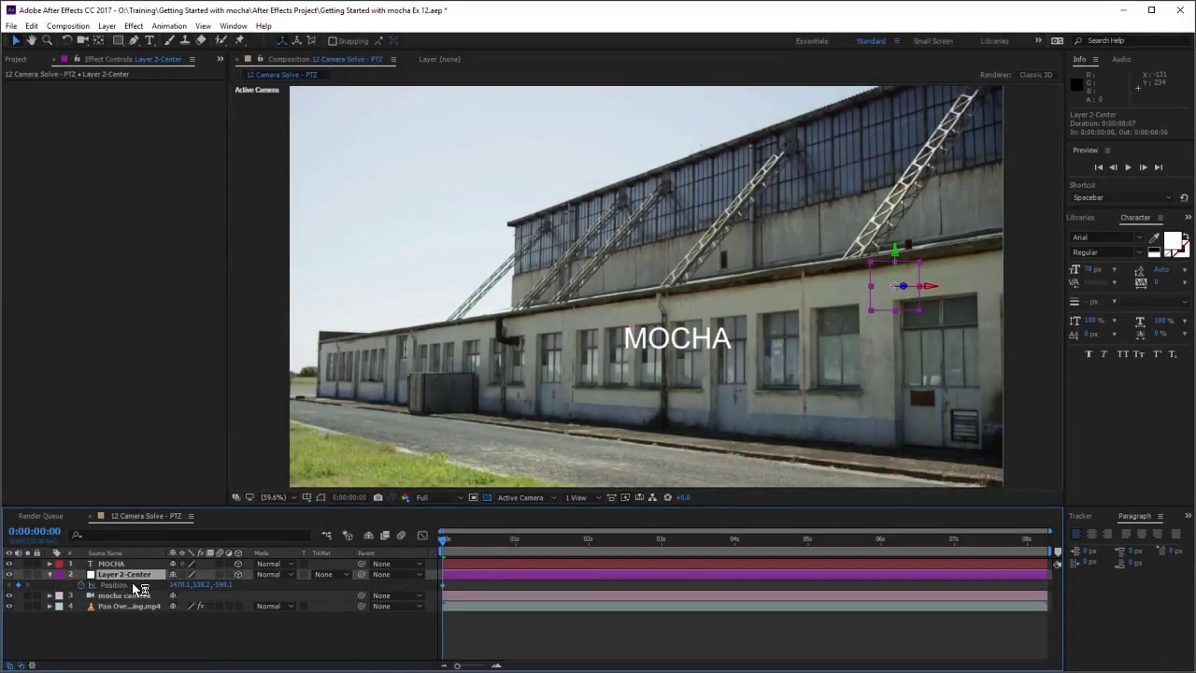
click(132, 586)
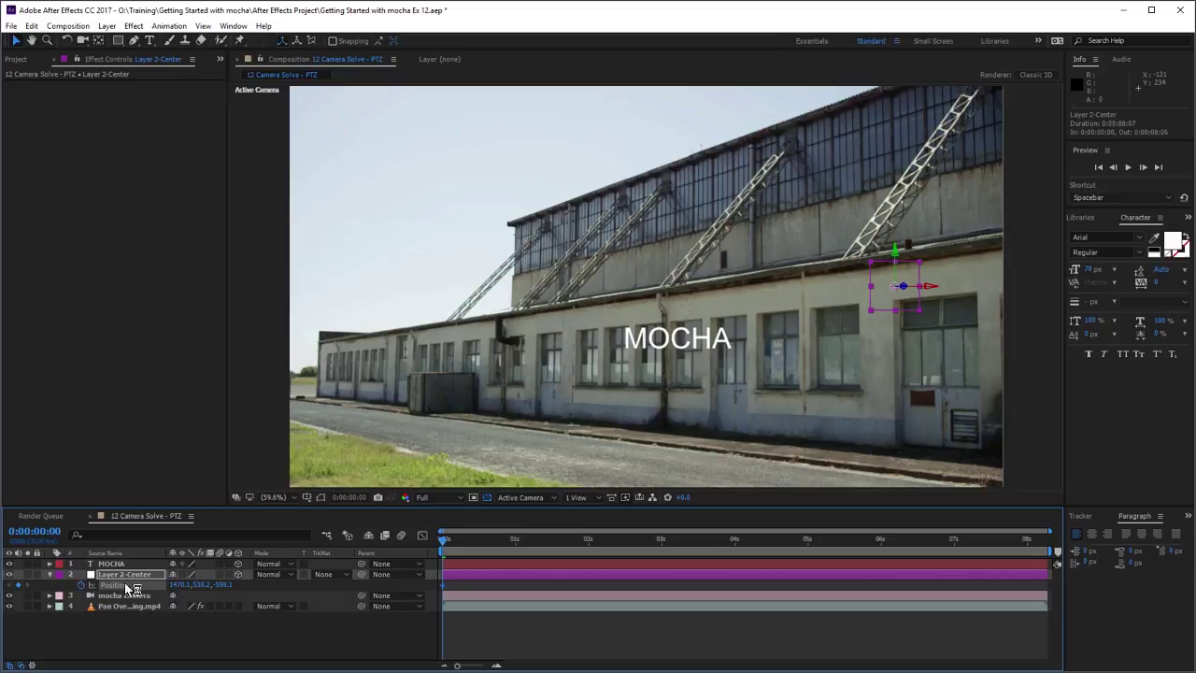
click(123, 564)
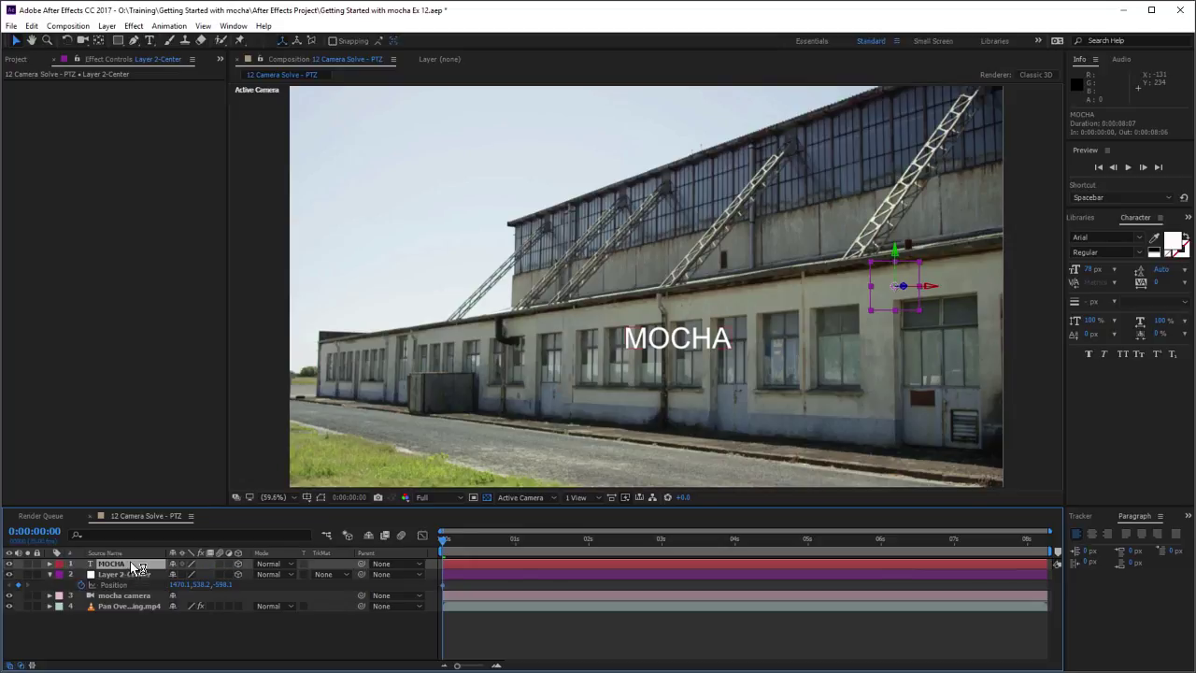
key(ctrl+v)
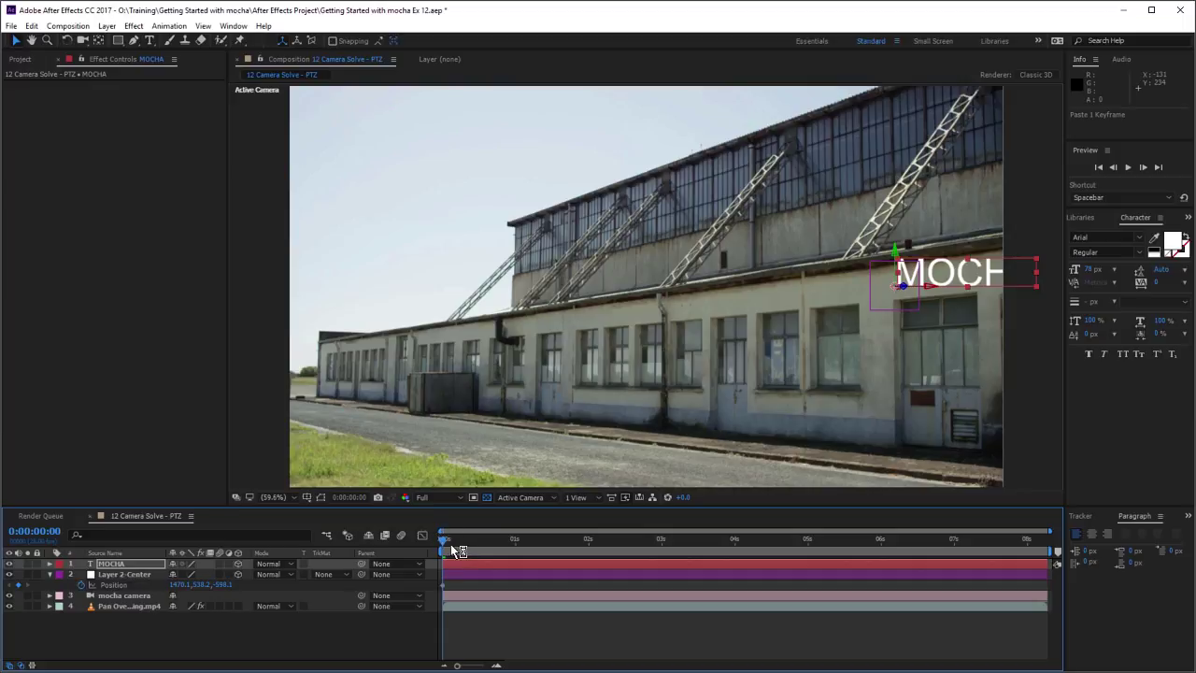
drag(450, 544, 541, 545)
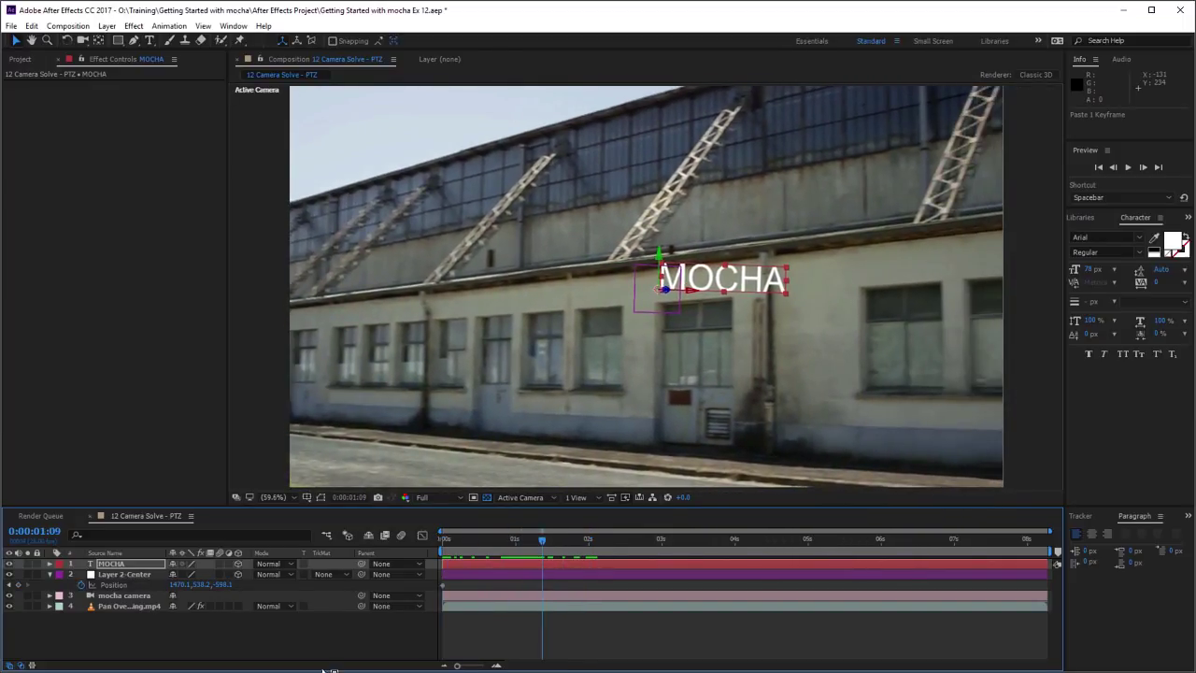
Step: Rotate the MOCHA text to 31° Y and -5° Z, and set its vertical position to 539.2
key(r)
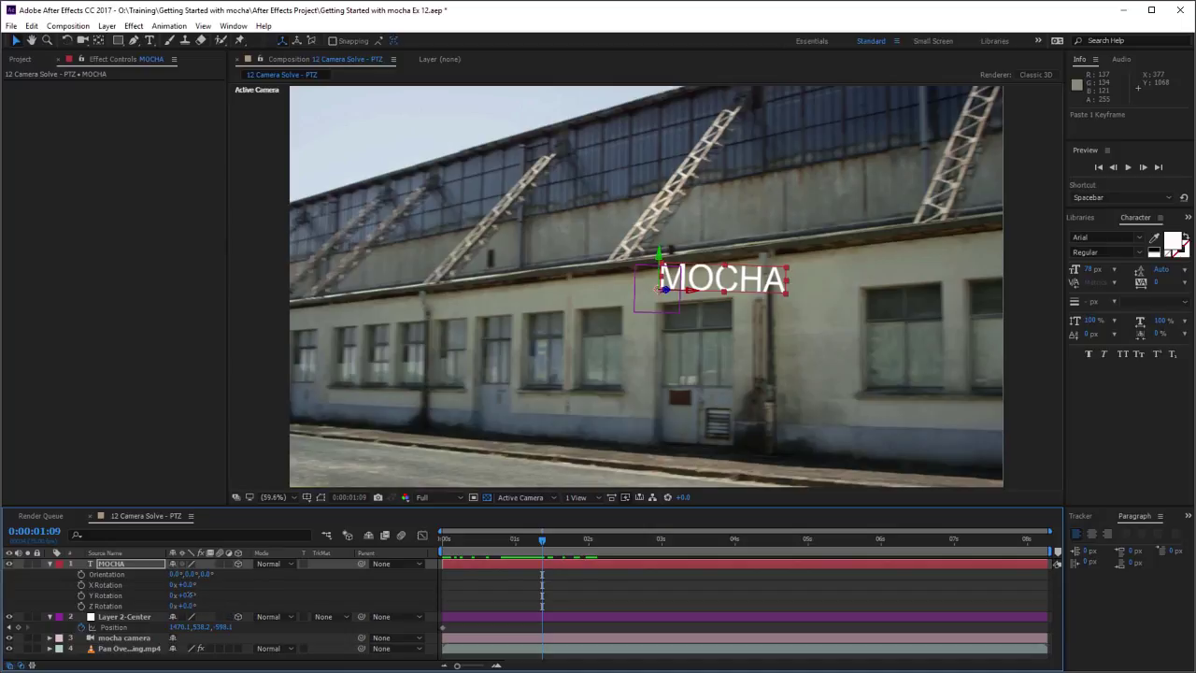
drag(191, 594, 214, 594)
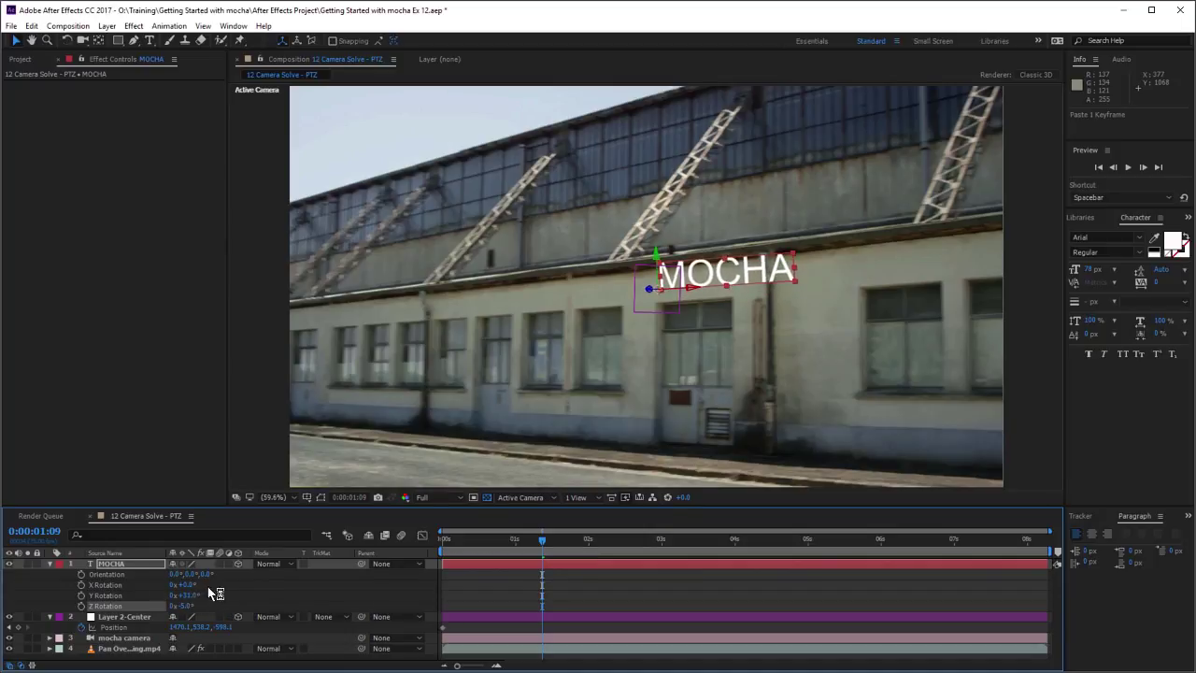
key(shift+p)
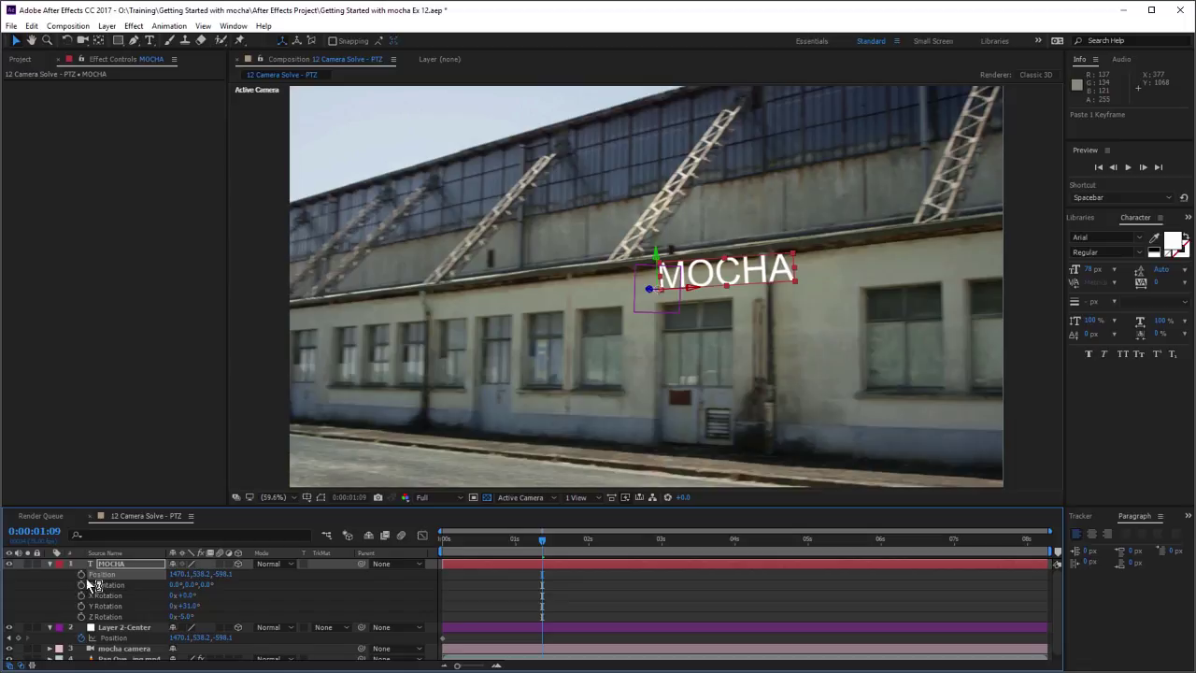
click(200, 574)
text(539.2)
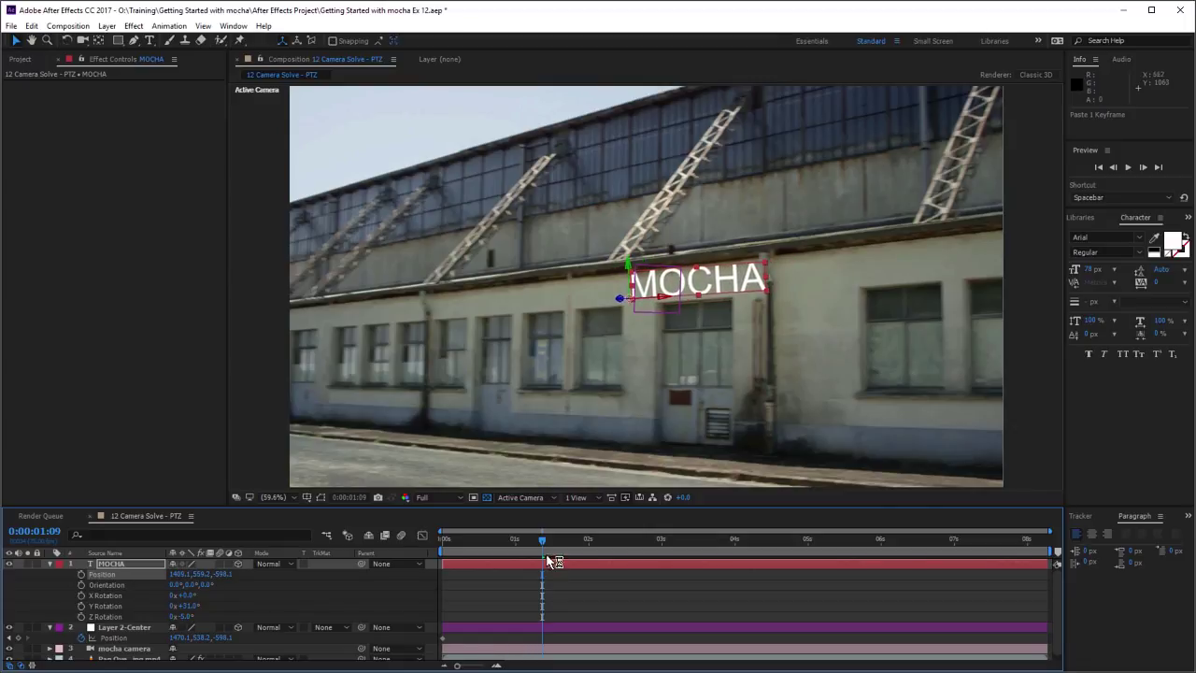
Step: Nudge the MOCHA text slightly left and play back the comp to review the track
drag(732, 278, 729, 279)
drag(542, 540, 464, 547)
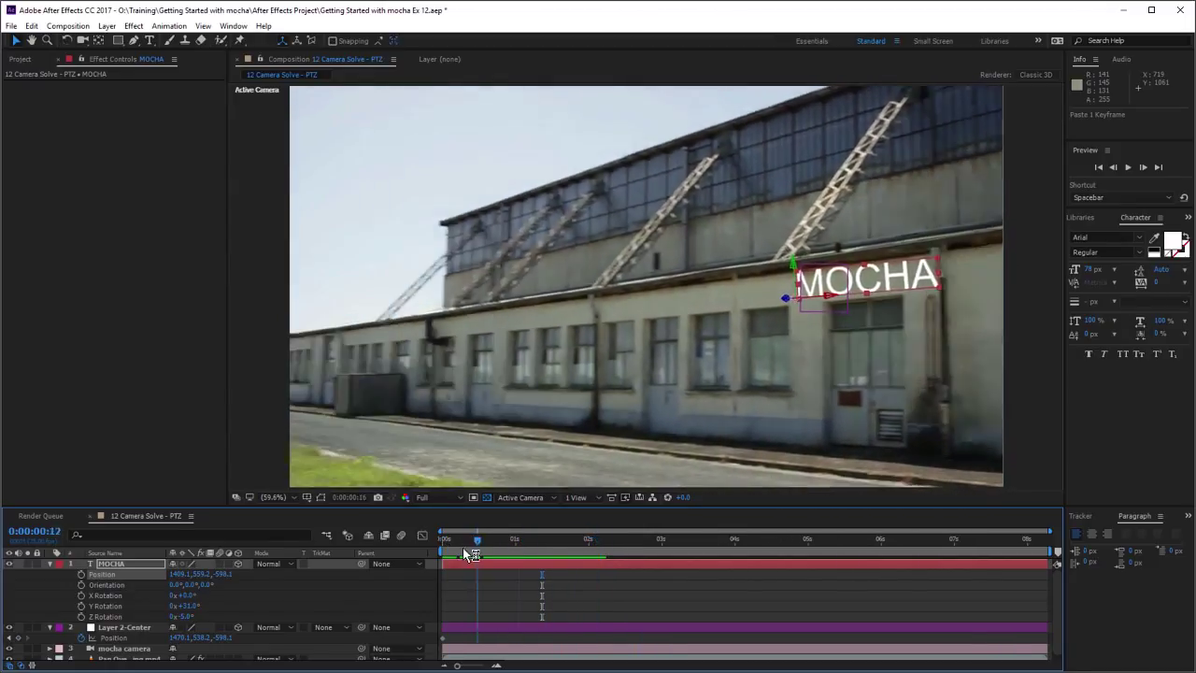
key(space)
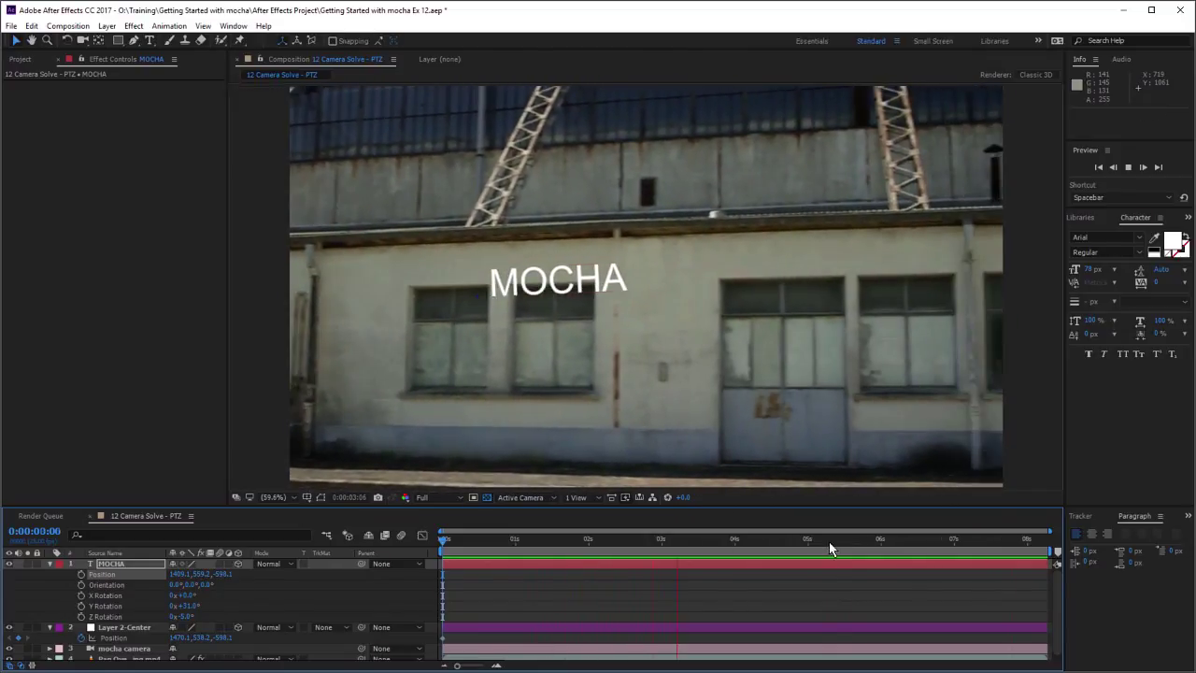
key(space)
Step: Inspect the mocha camera layer's position keyframes between frames 1:08 and 1:24
click(540, 540)
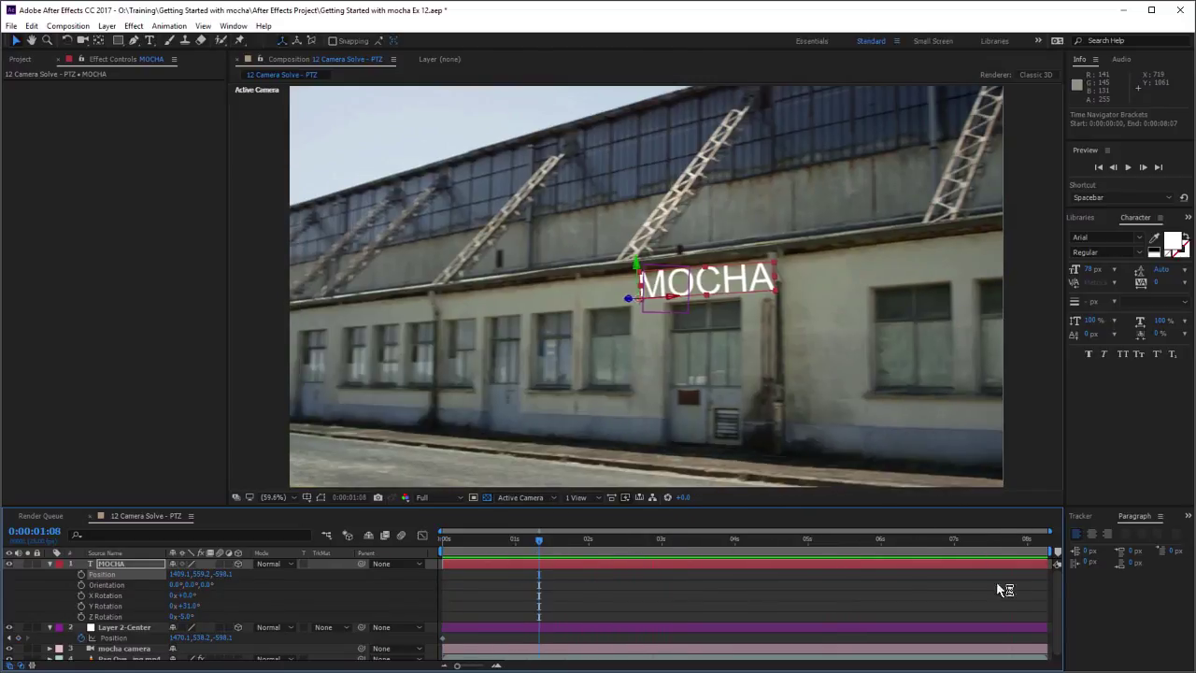
drag(1056, 579, 1056, 584)
click(124, 642)
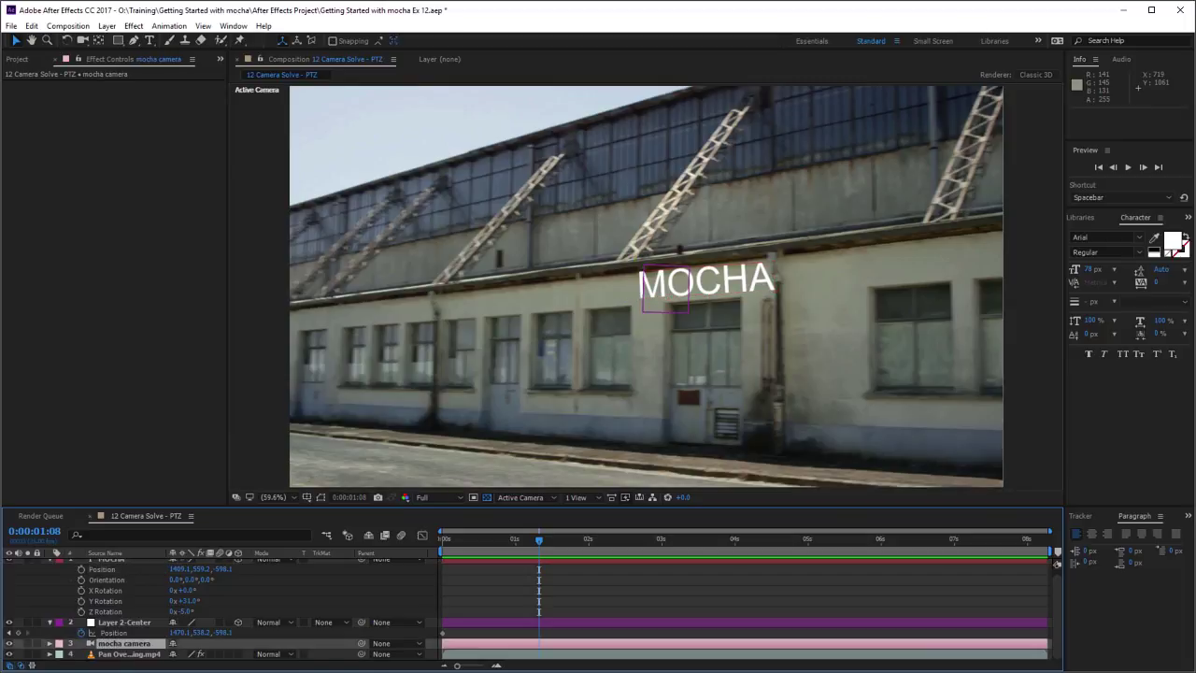
key(p)
click(588, 540)
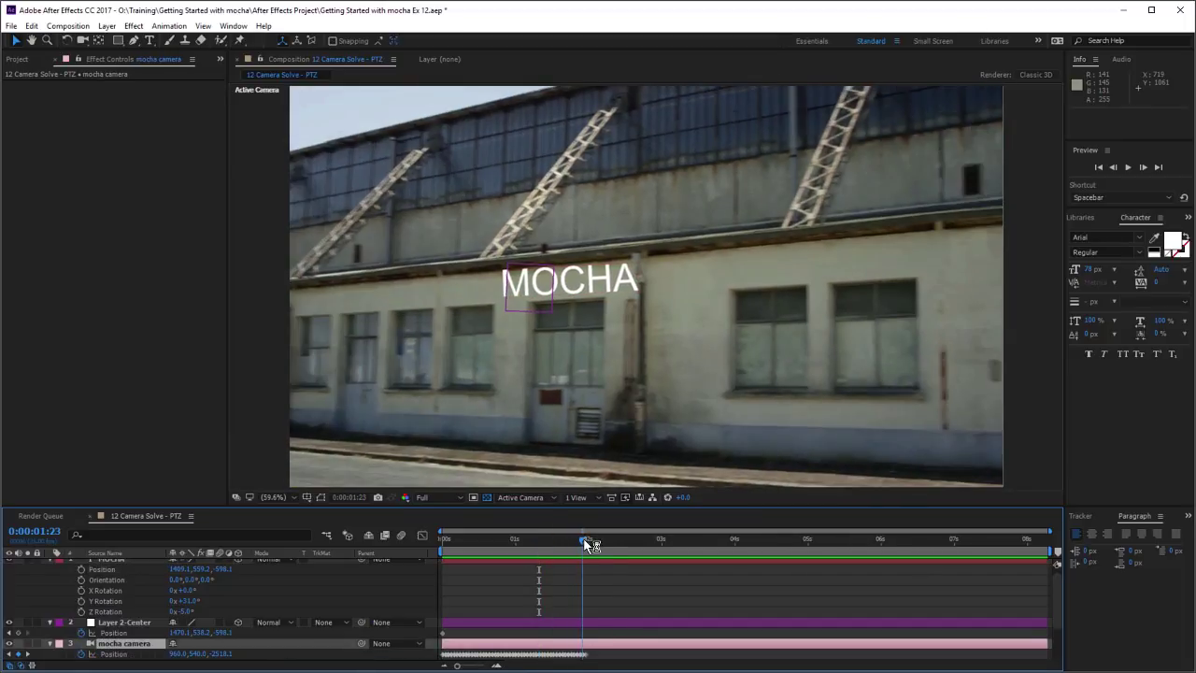
click(586, 540)
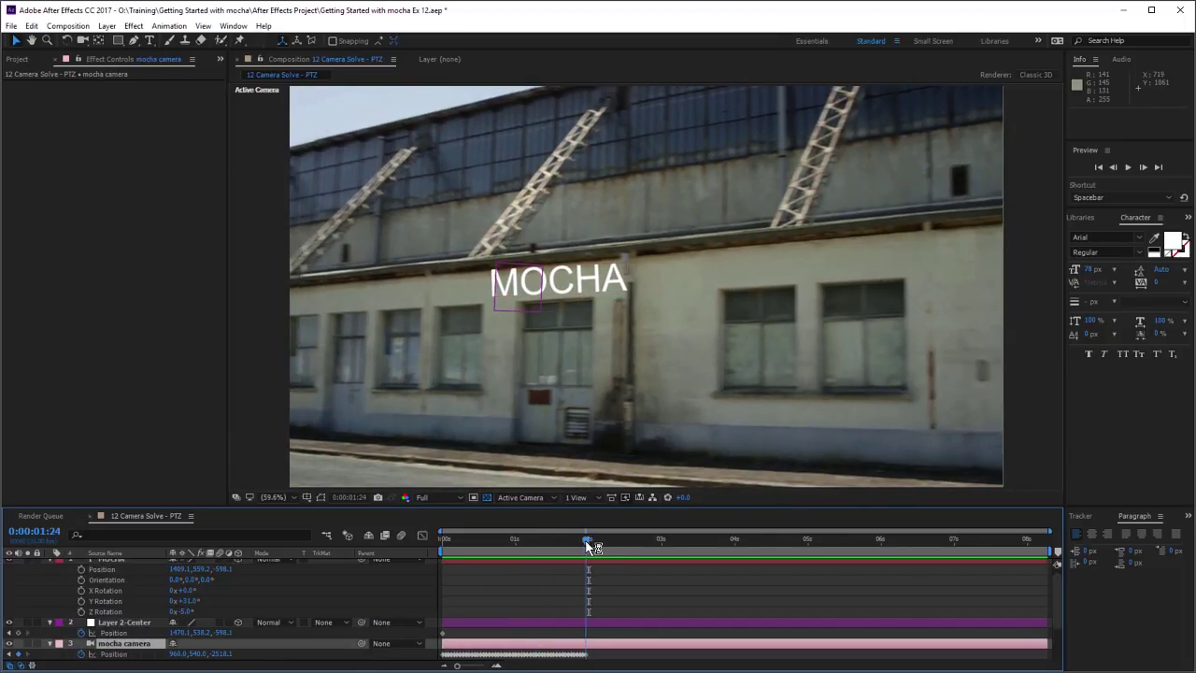
scroll(53, 567, up, 1)
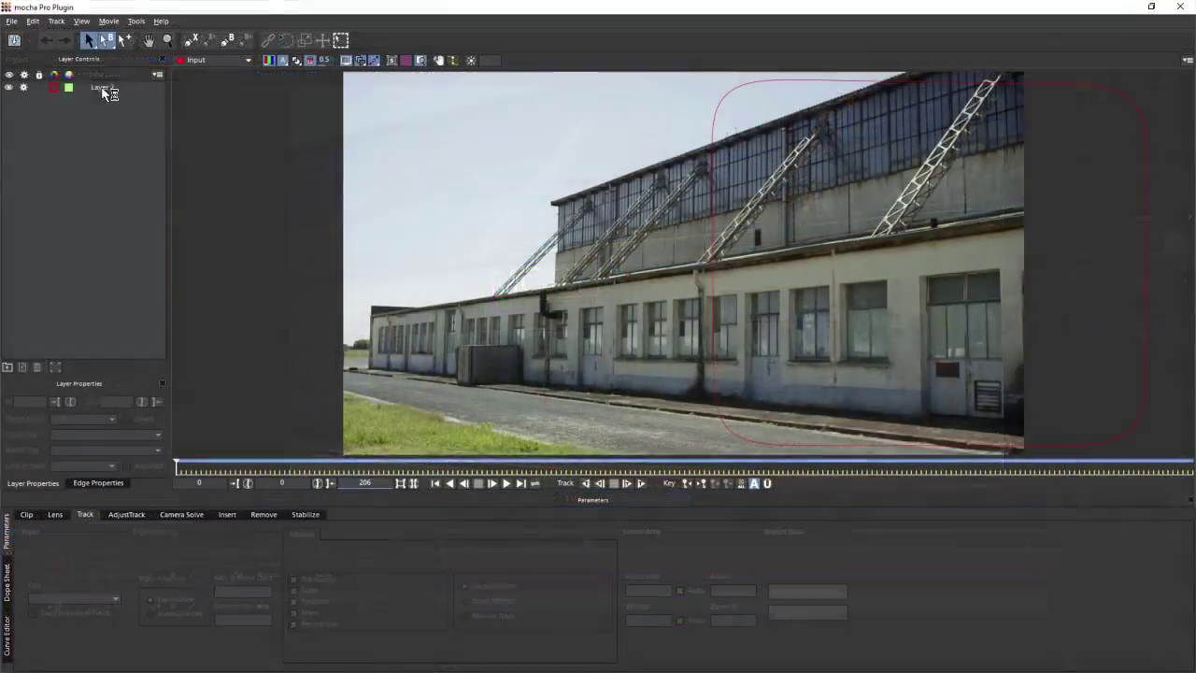
Step: Rename the Layer 2 track to 'Track 1'
double_click(103, 87)
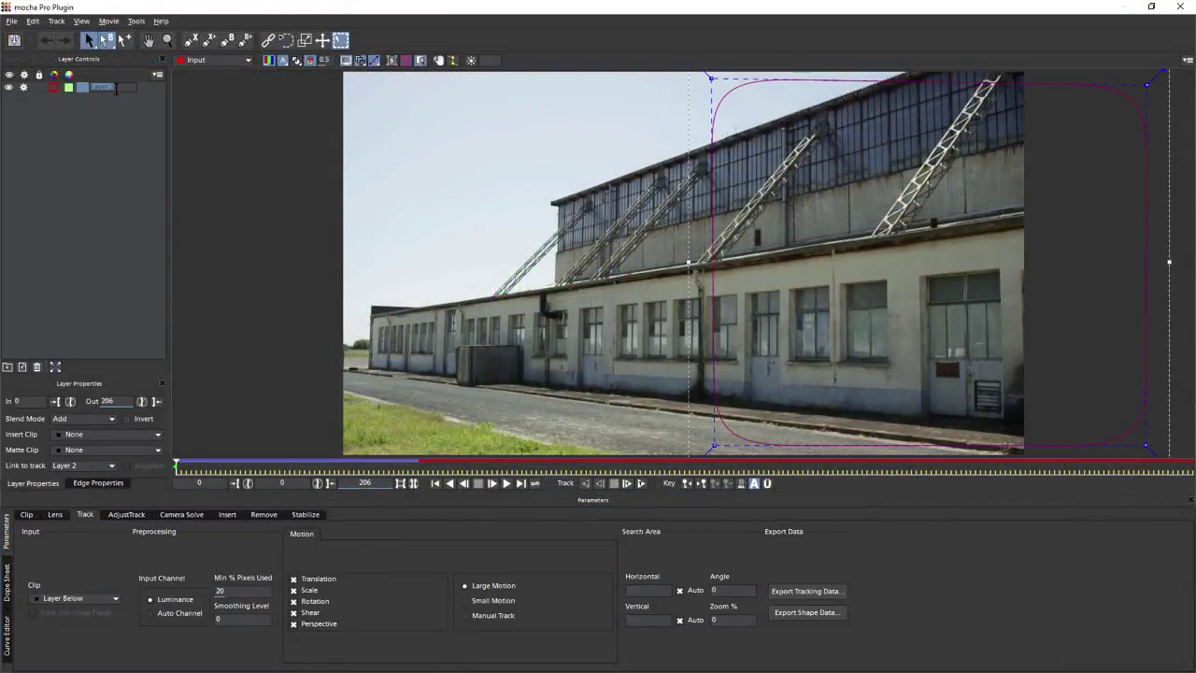
text(Track 1)
key(Return)
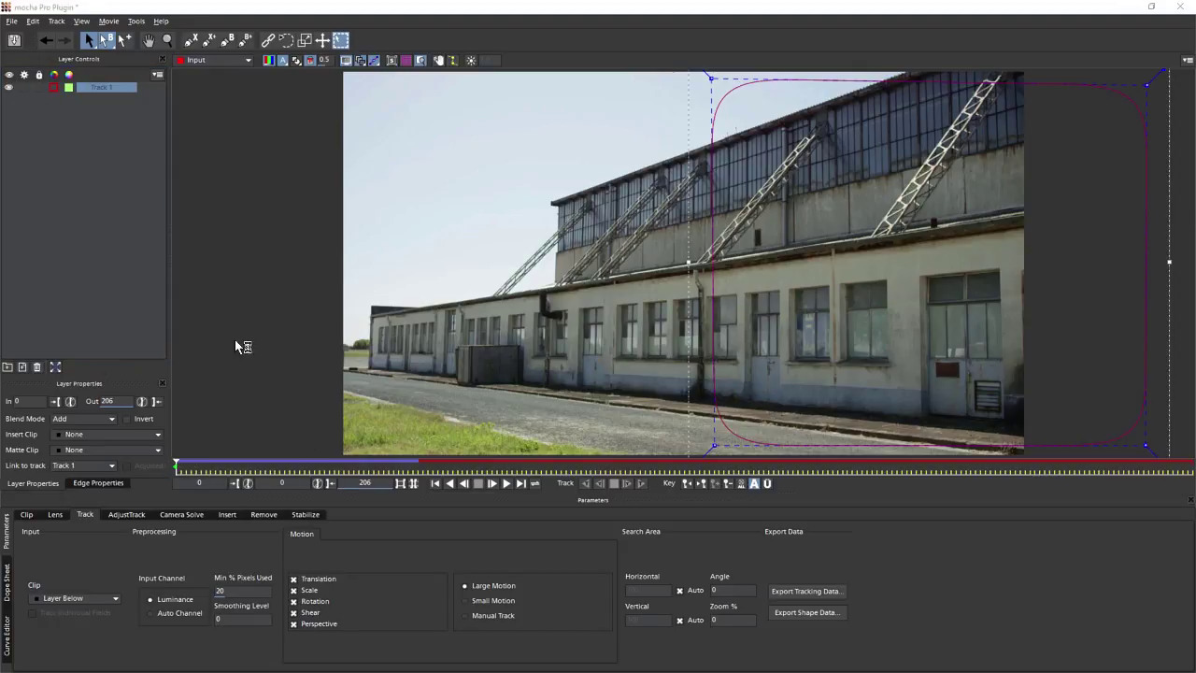
Step: Set Track 1's Out point at frame 44, then return to frame 34
drag(176, 464, 339, 452)
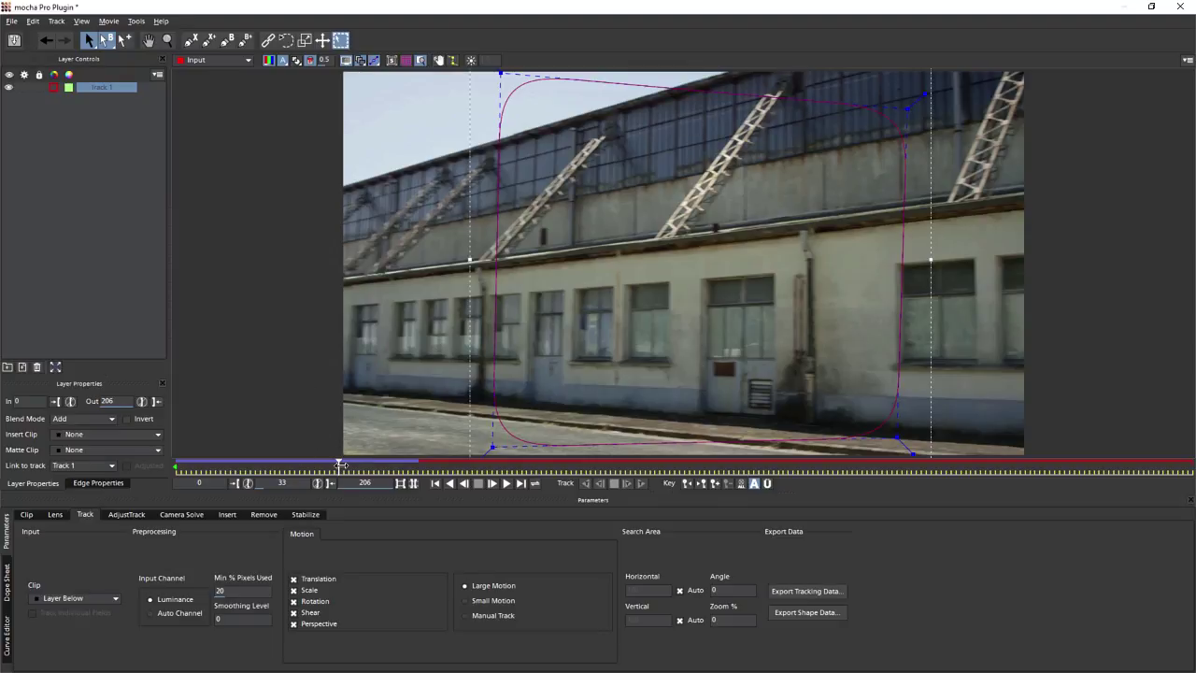
drag(340, 464, 393, 464)
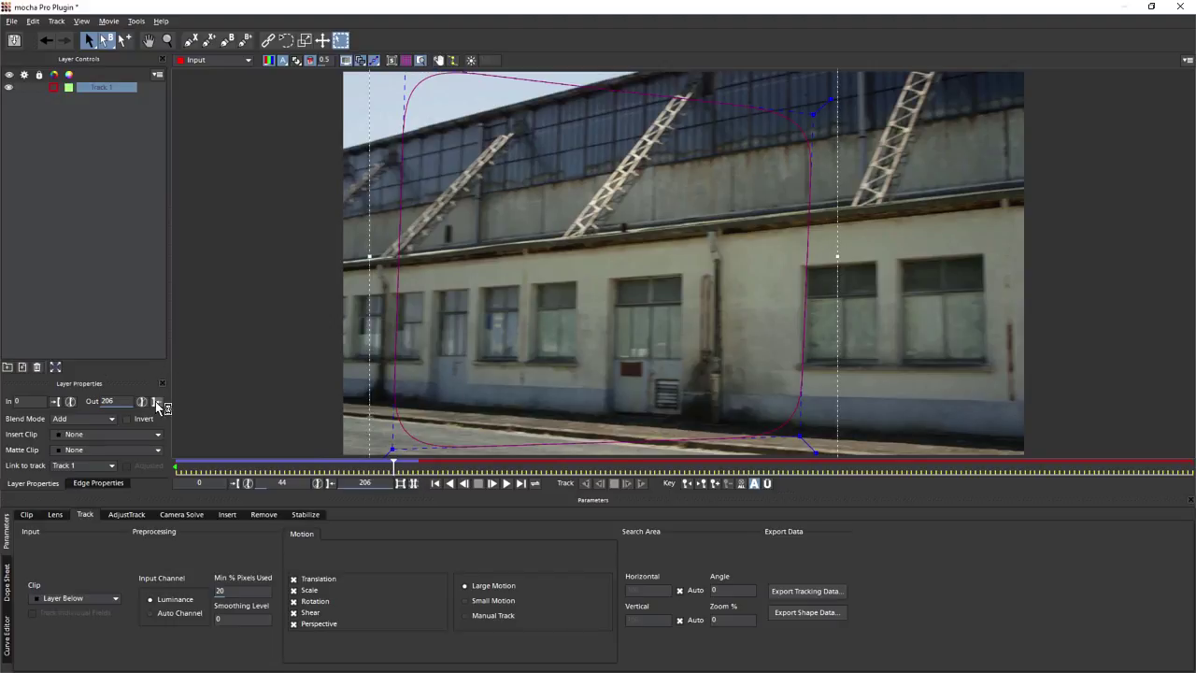
click(158, 401)
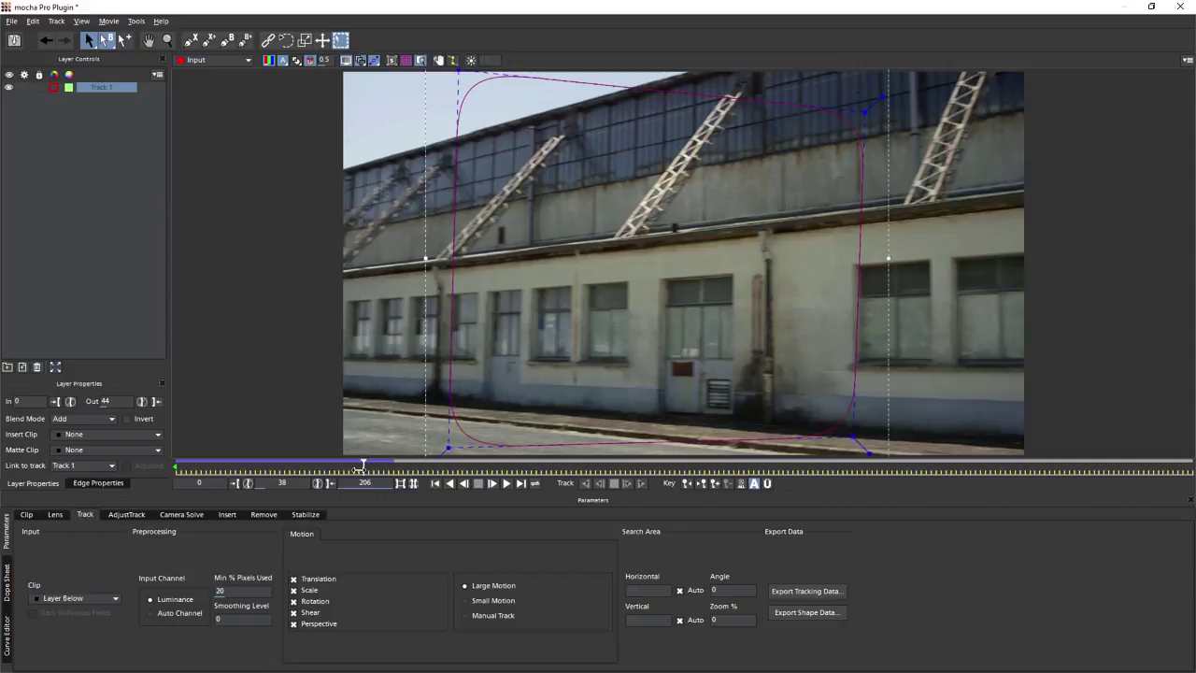
drag(363, 465, 344, 464)
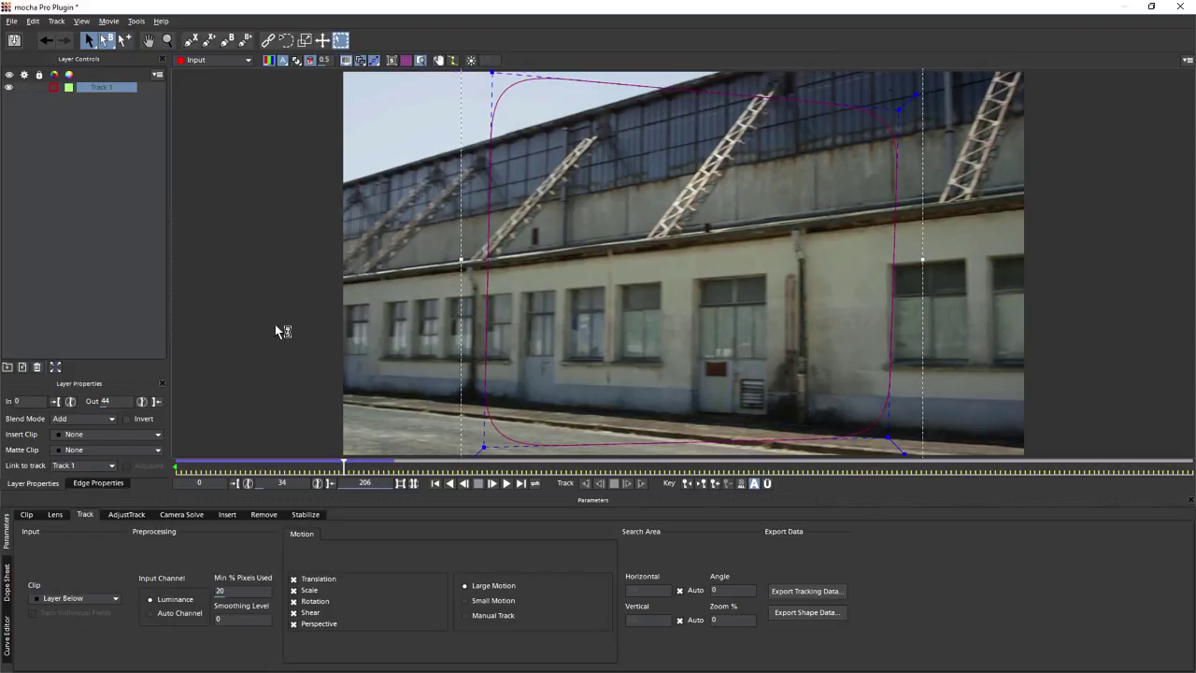
Step: Draw a new X-spline shape over the wall's right side and colour Layer 3 olive
click(191, 40)
click(778, 84)
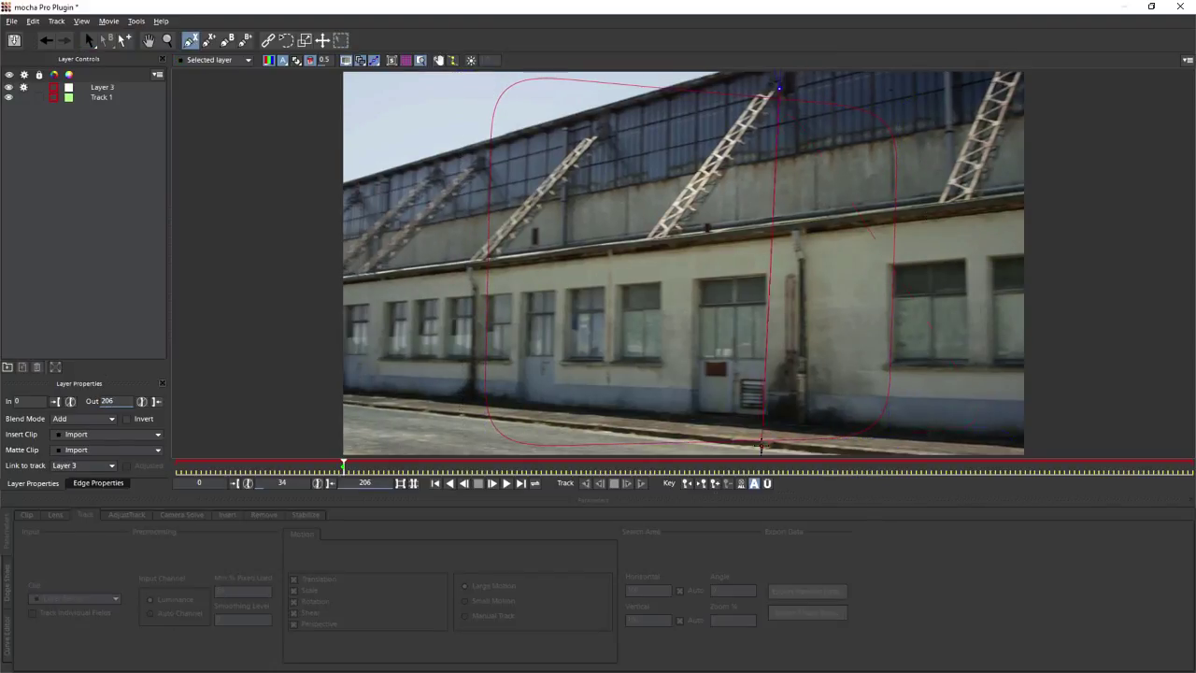
click(1175, 429)
click(923, 125)
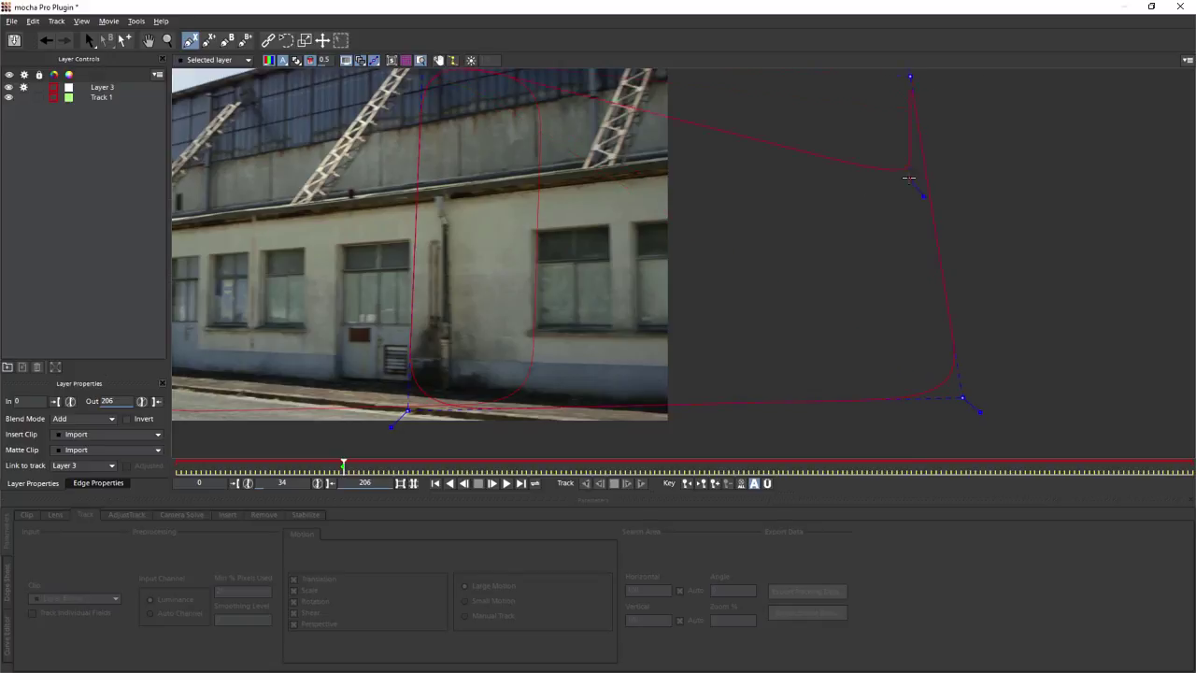
right_click(908, 178)
click(54, 87)
click(506, 250)
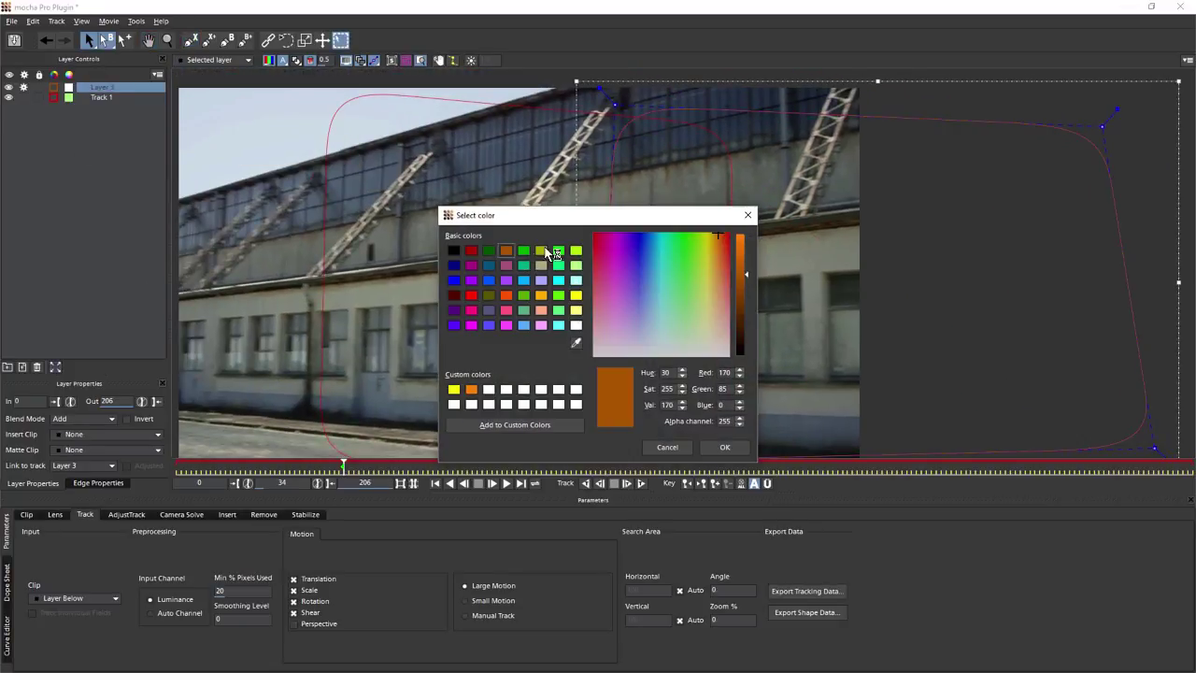
click(542, 250)
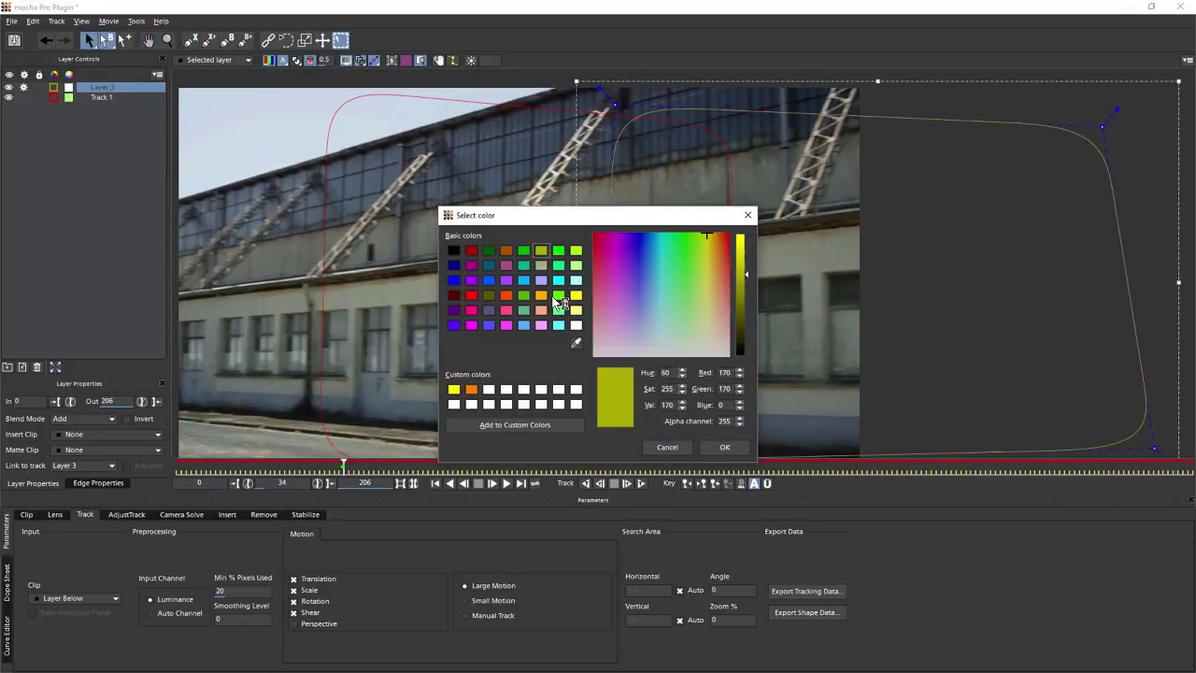
click(729, 449)
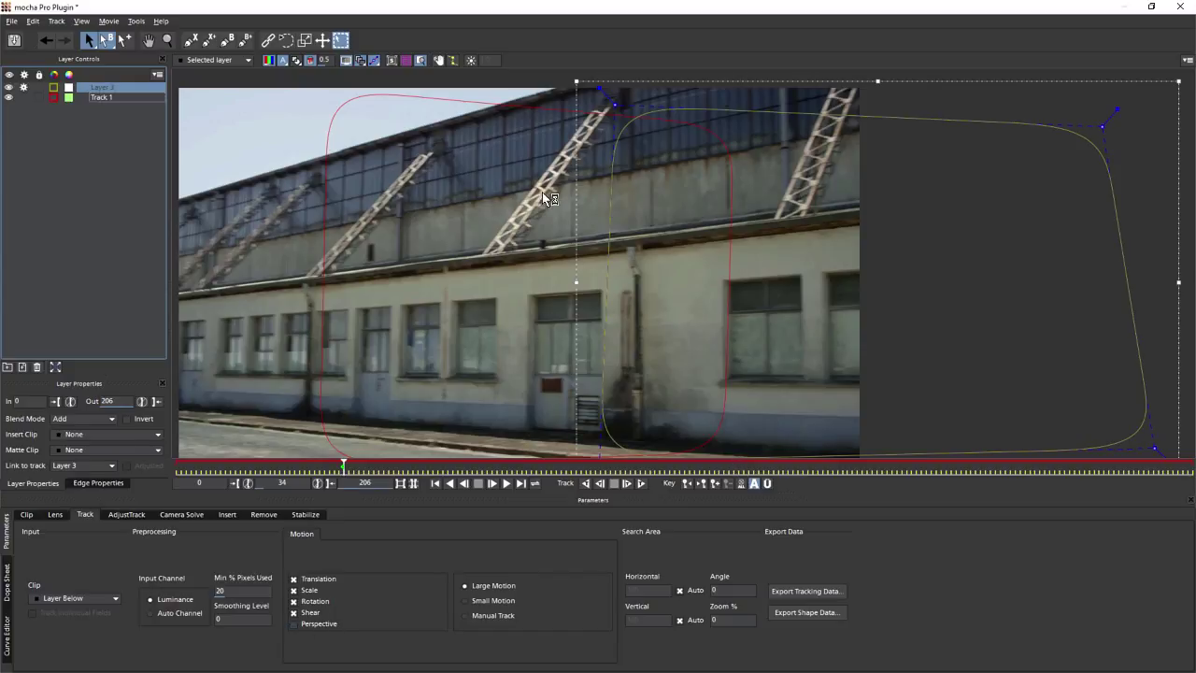
Step: Start Layer 3 at frame 34 with Perspective motion and grid shown, then track forward
click(54, 402)
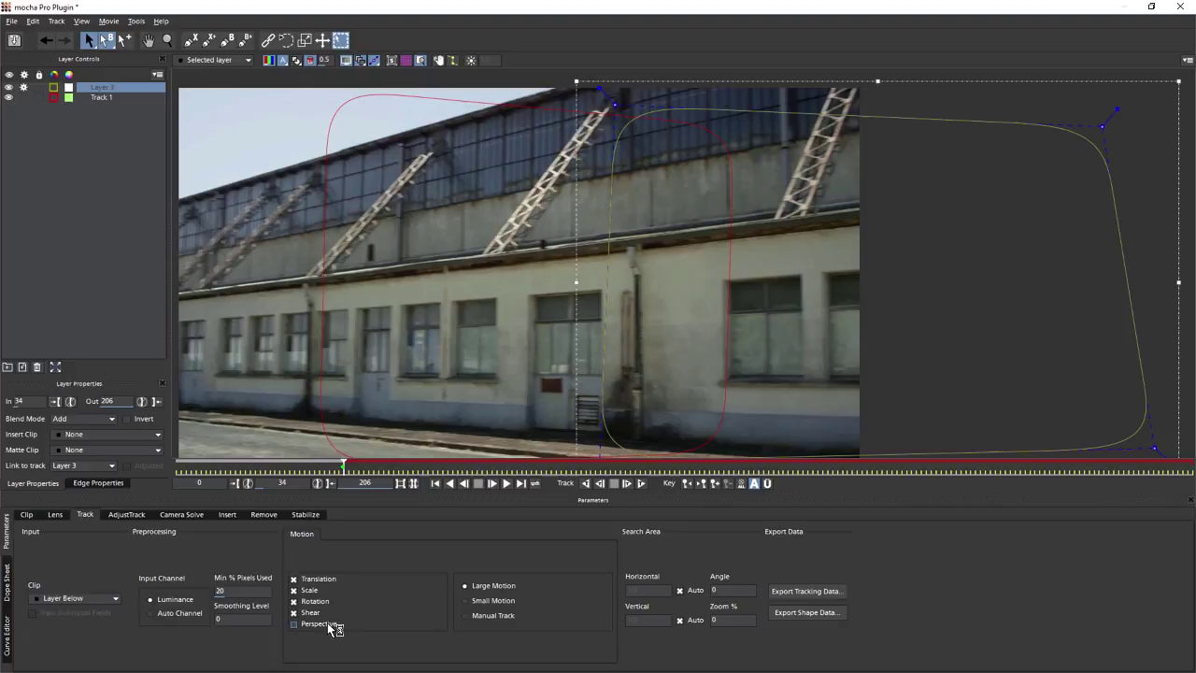
click(295, 624)
click(407, 61)
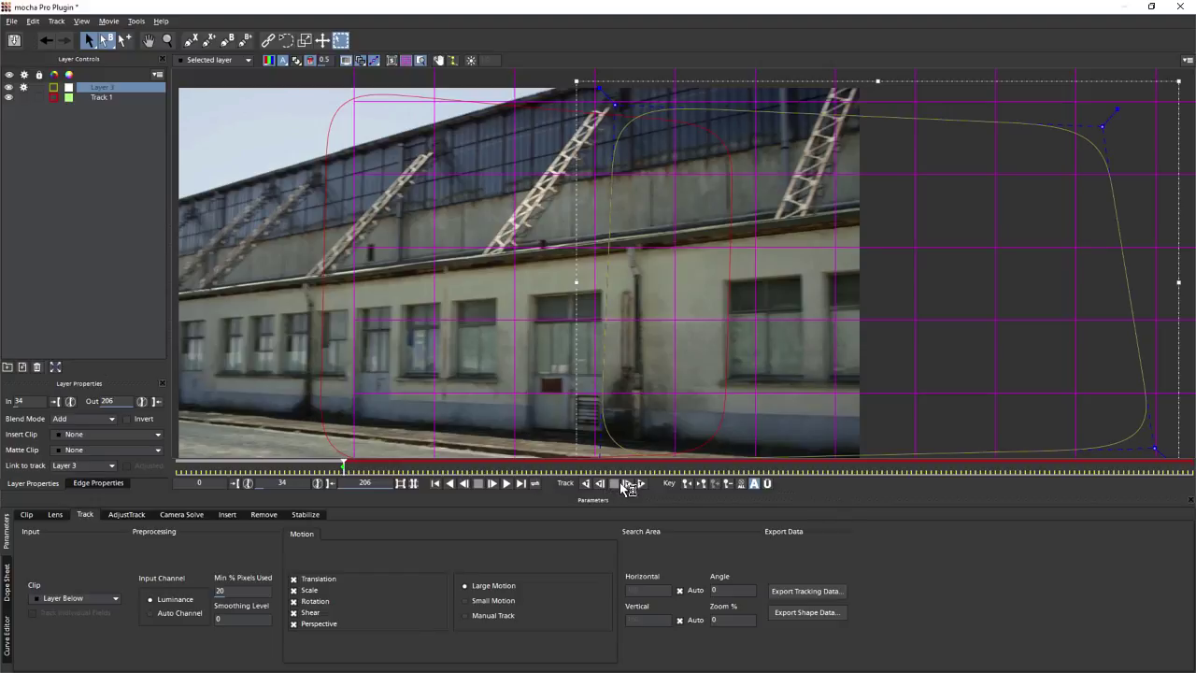
click(642, 484)
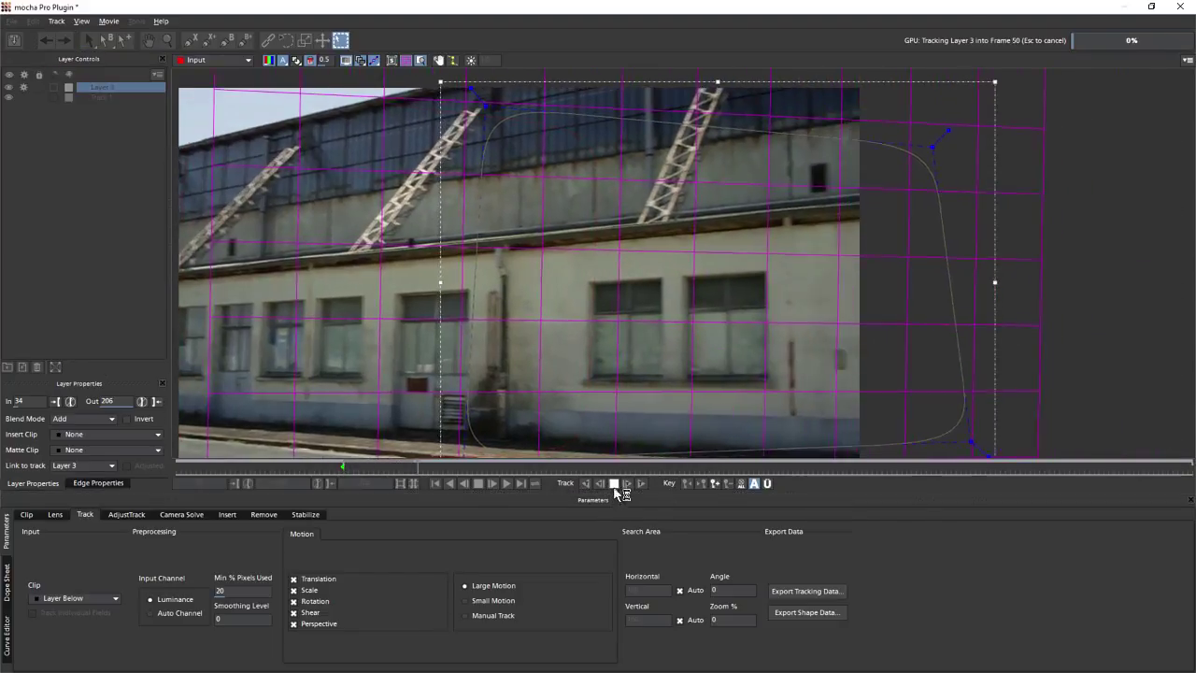
Step: Halt Layer 3's track at frame 61, then scrub back to confirm its grid holds on the hangar wall
click(613, 483)
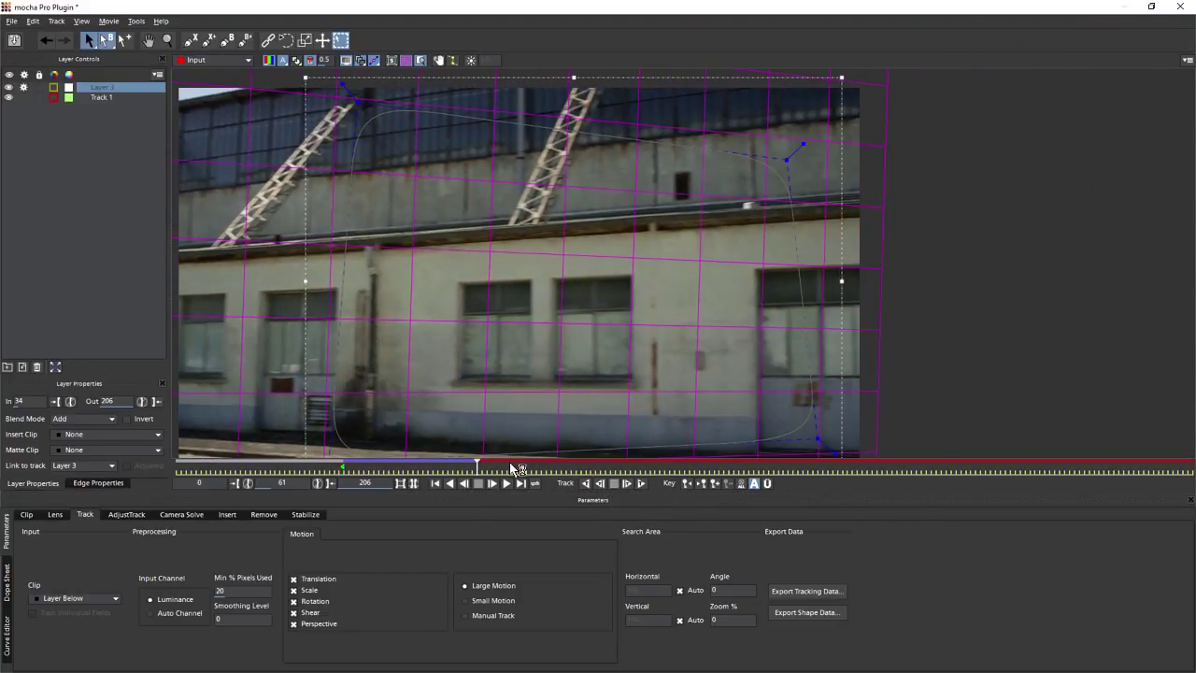
mouse_move(478, 463)
mouse_down()
mouse_move(383, 462)
mouse_move(475, 461)
mouse_up()
click(191, 41)
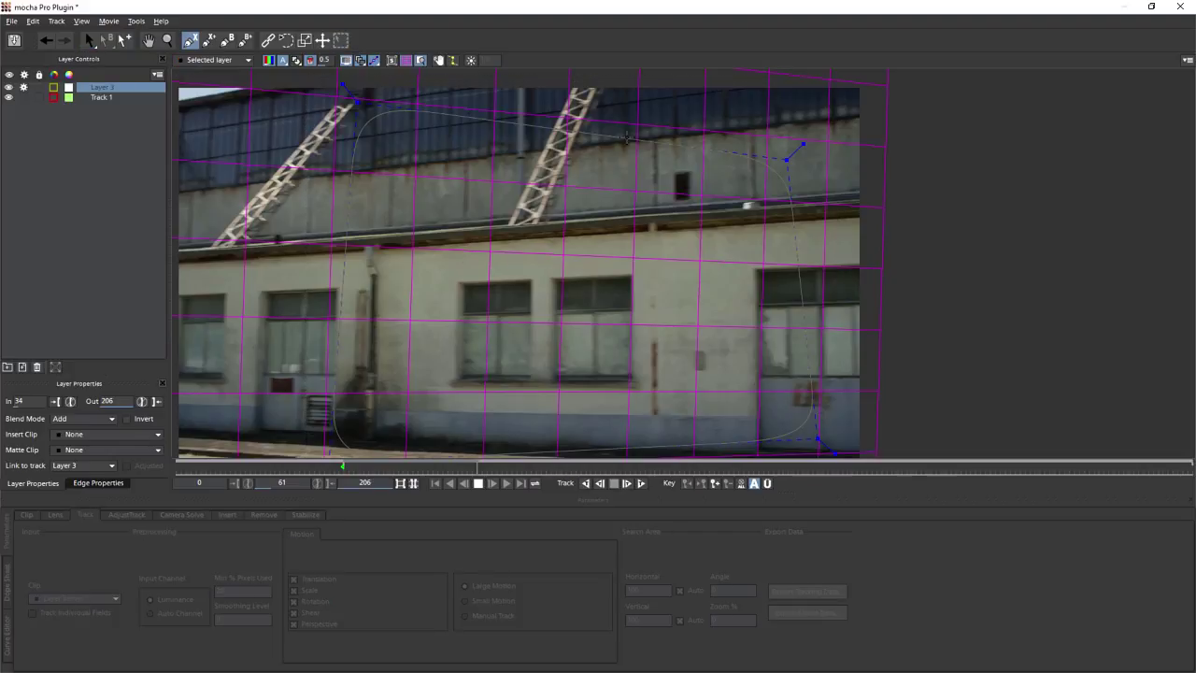
Step: Draw and close a new X-spline shape over the right part of the wall
click(652, 98)
click(654, 453)
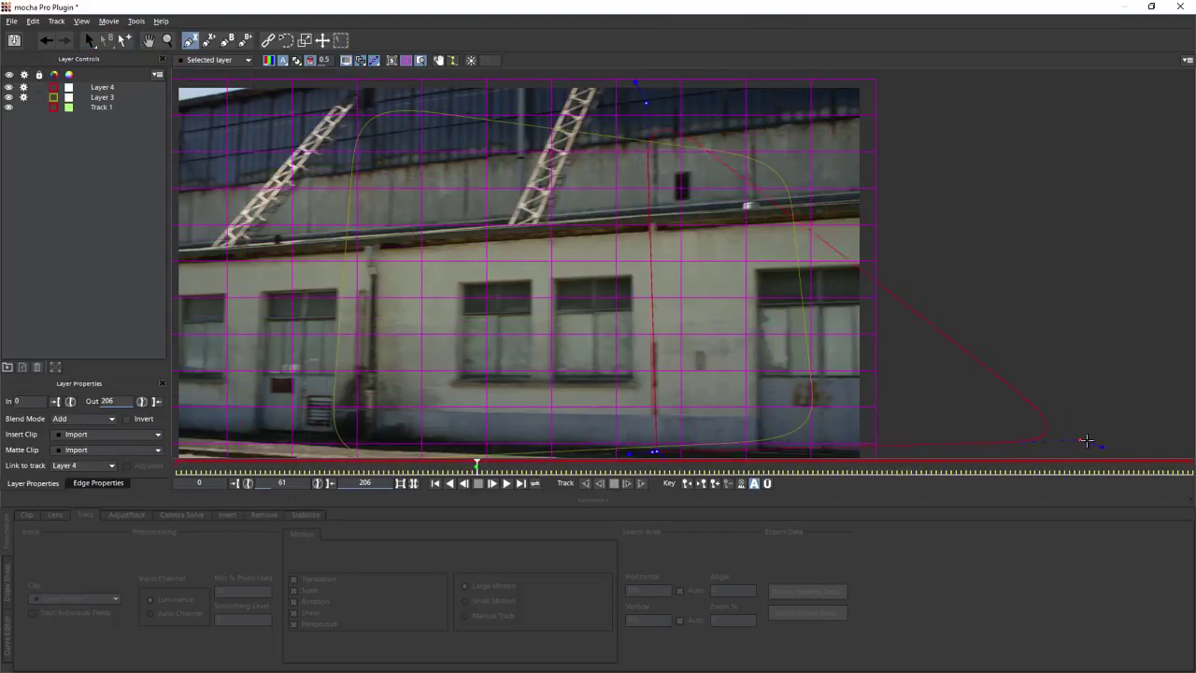
click(1186, 446)
right_click(1158, 108)
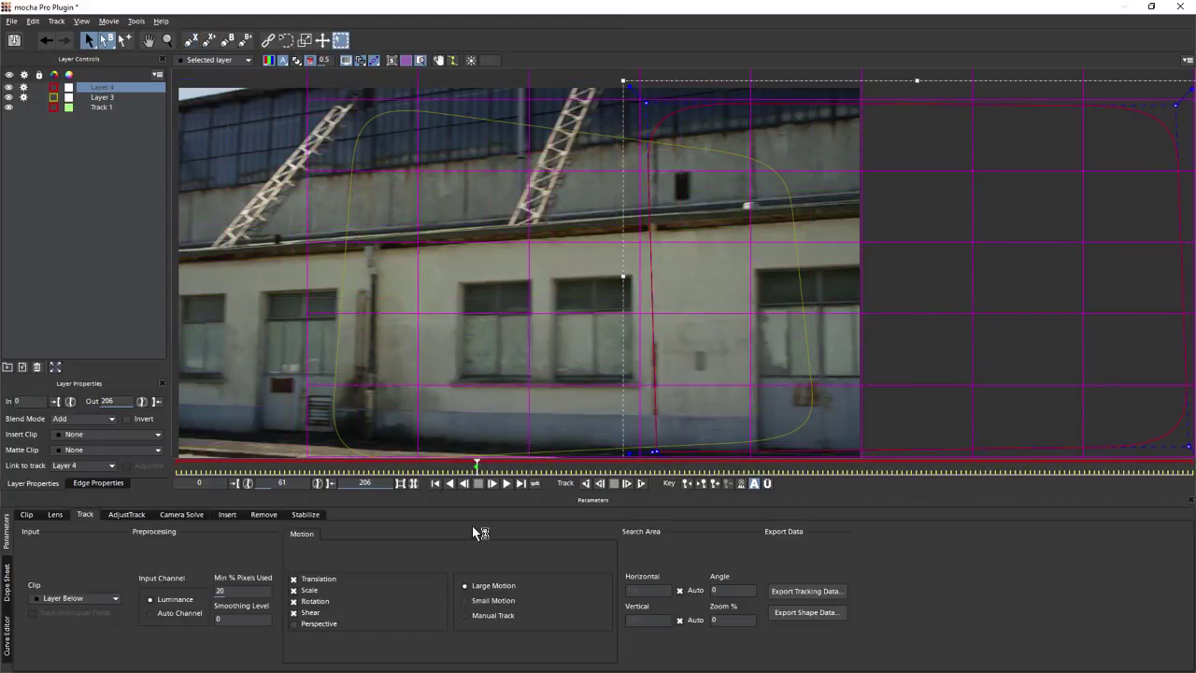
Step: Rename the layers to 'Track 2' and 'Track 3'
double_click(101, 97)
text(Track 2)
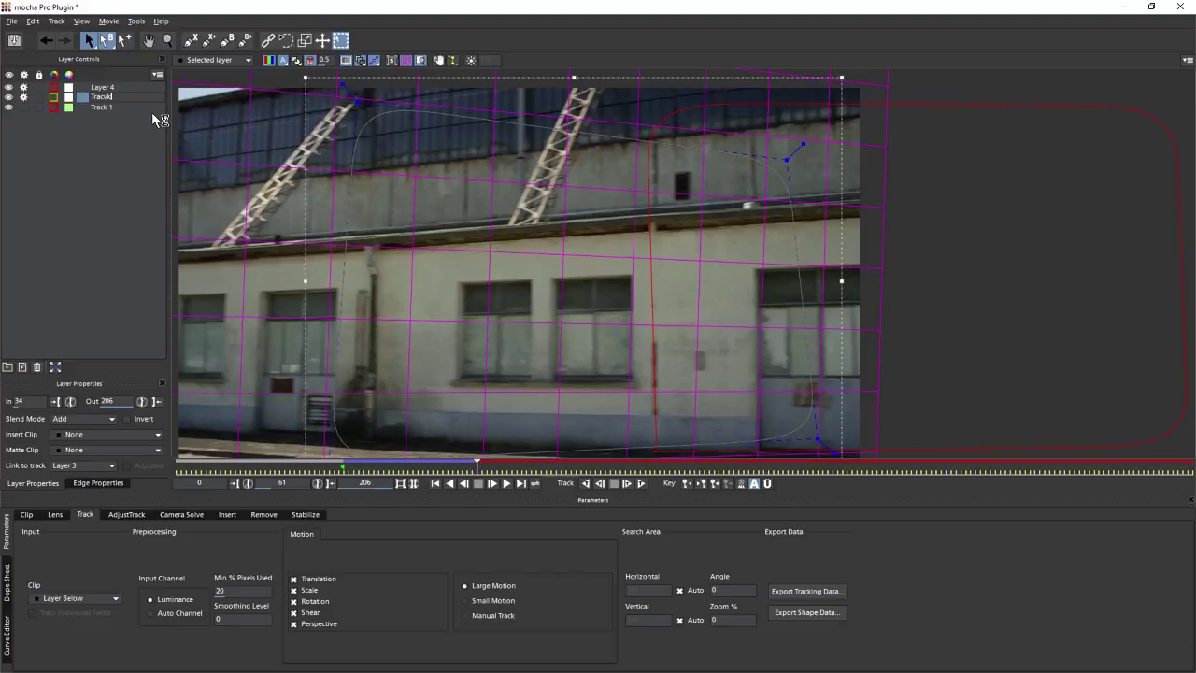
key(Tab)
text(T)
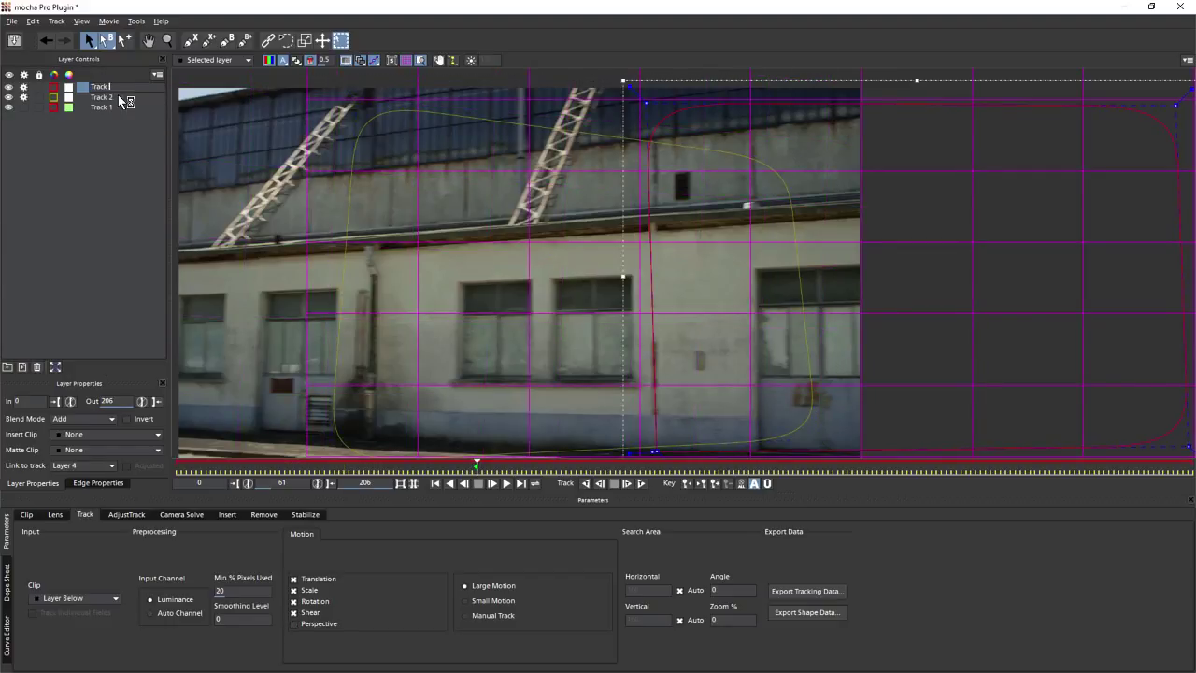
text(rack 3)
key(Return)
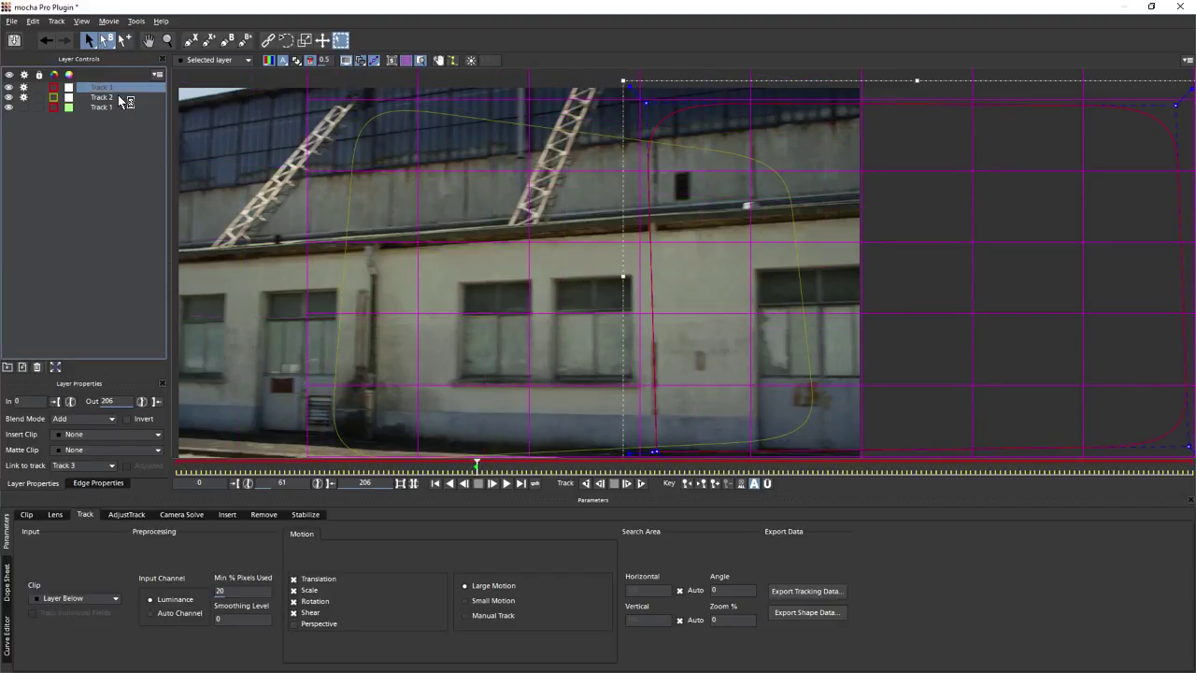
Step: Start Track 3 at frame 61, track forward, end Track 2 at frame 74, and select Track 3
click(56, 401)
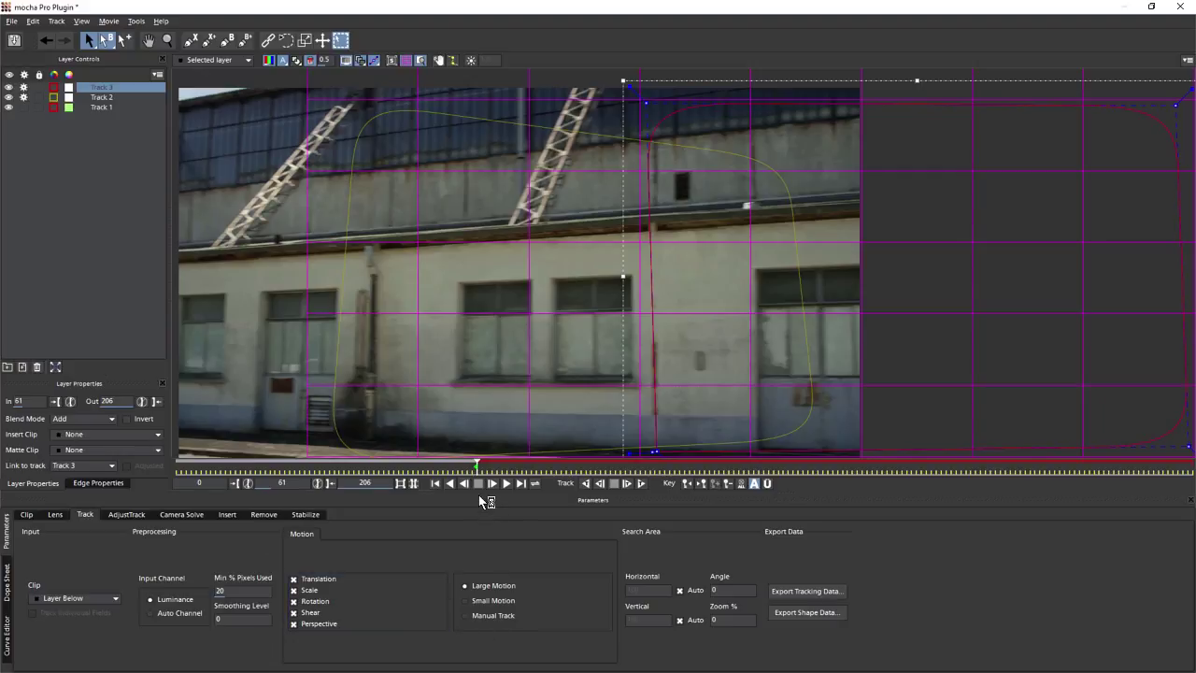
click(642, 484)
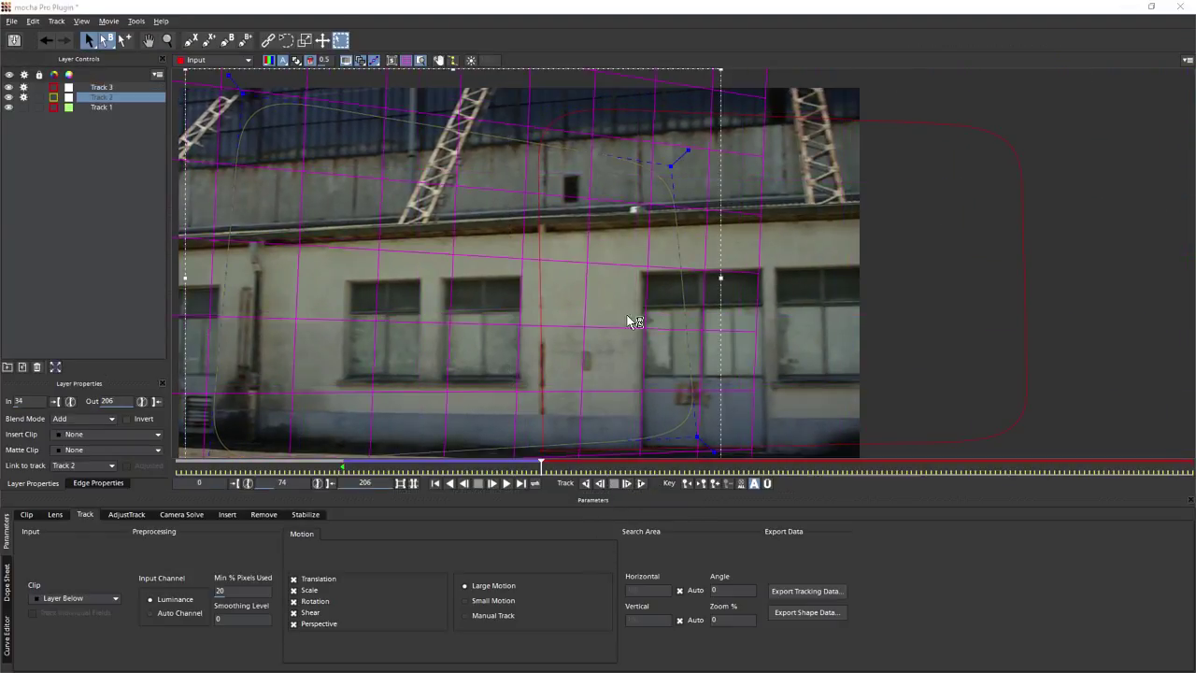
click(156, 401)
click(106, 88)
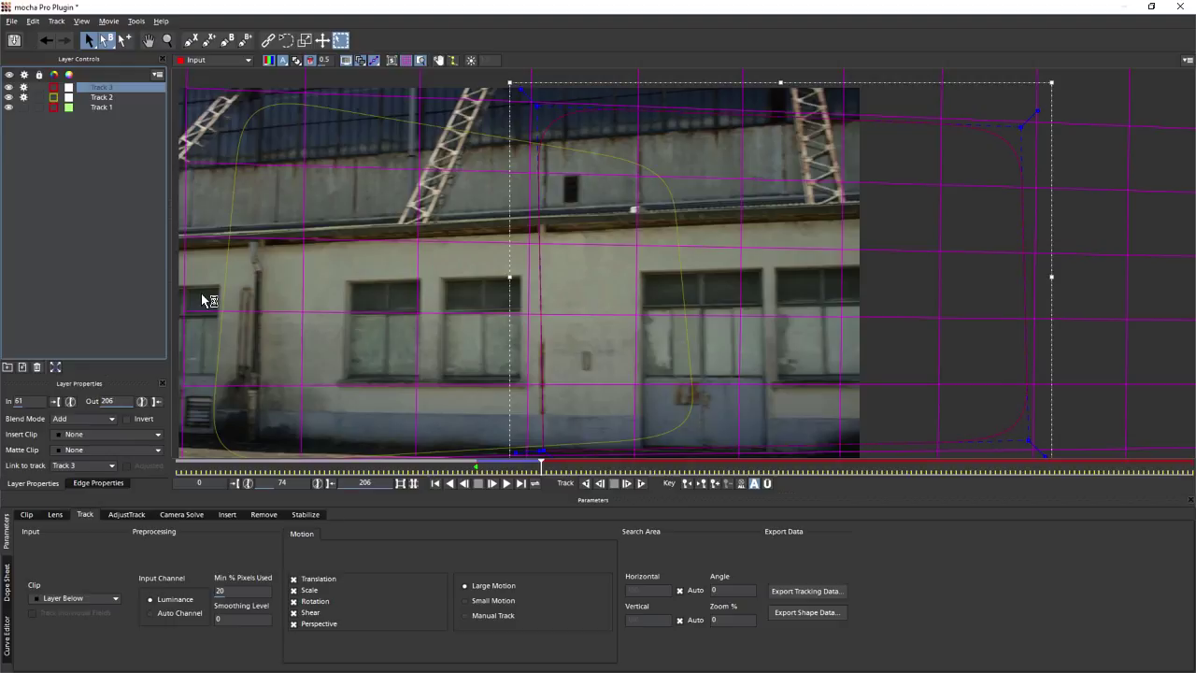
Step: Track the Track 3 shape forward to frame 206, then scrub back to frame 112 to check it
click(641, 482)
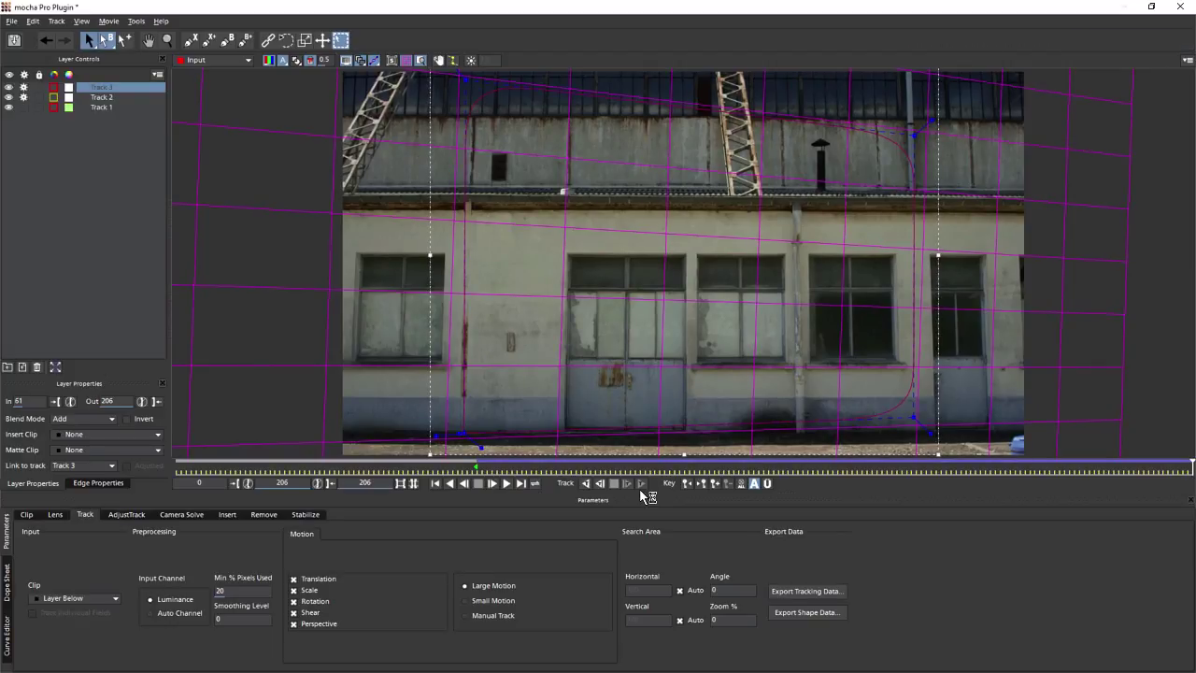
click(1091, 462)
drag(1096, 464, 729, 464)
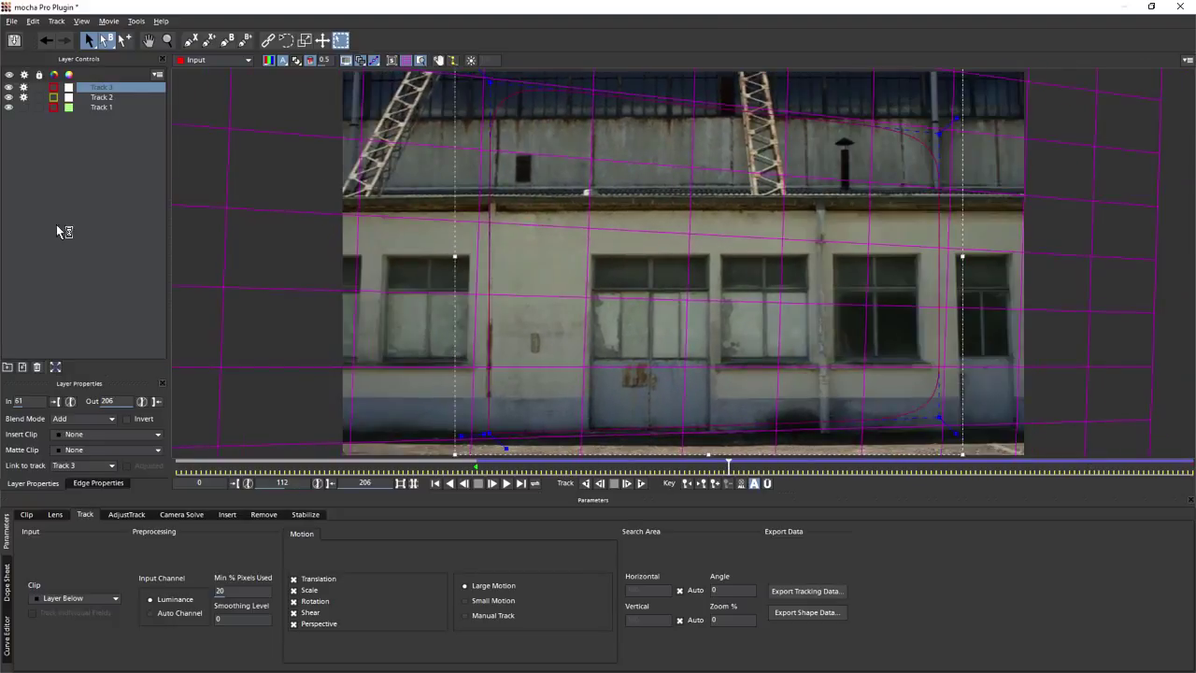
Step: Solve a Pan Tilt Zoom camera from Track 1, 2 and 3 with the grid hidden, reaching 85%
click(183, 515)
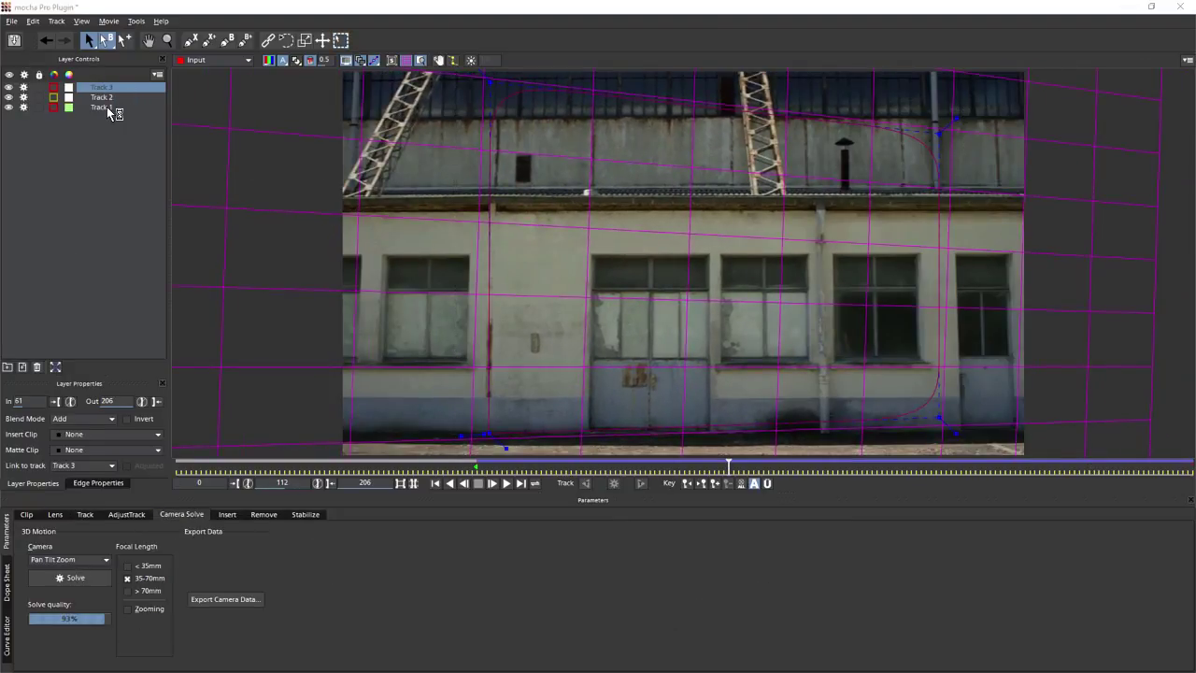
shift+click(104, 110)
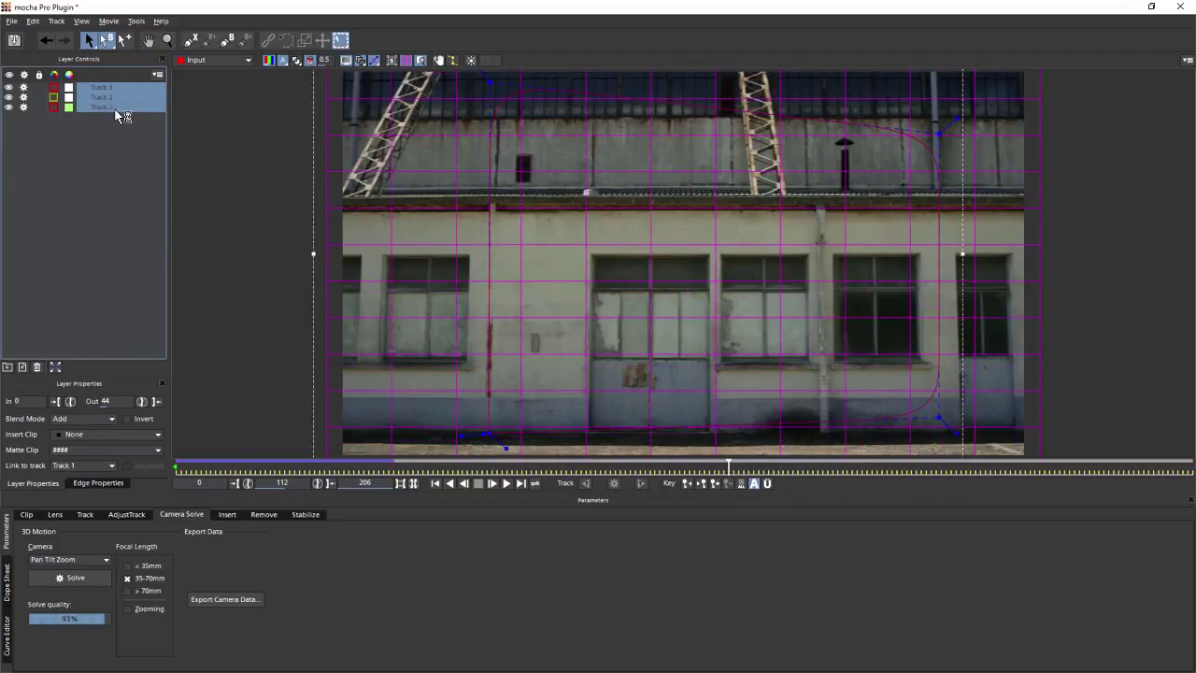
click(405, 59)
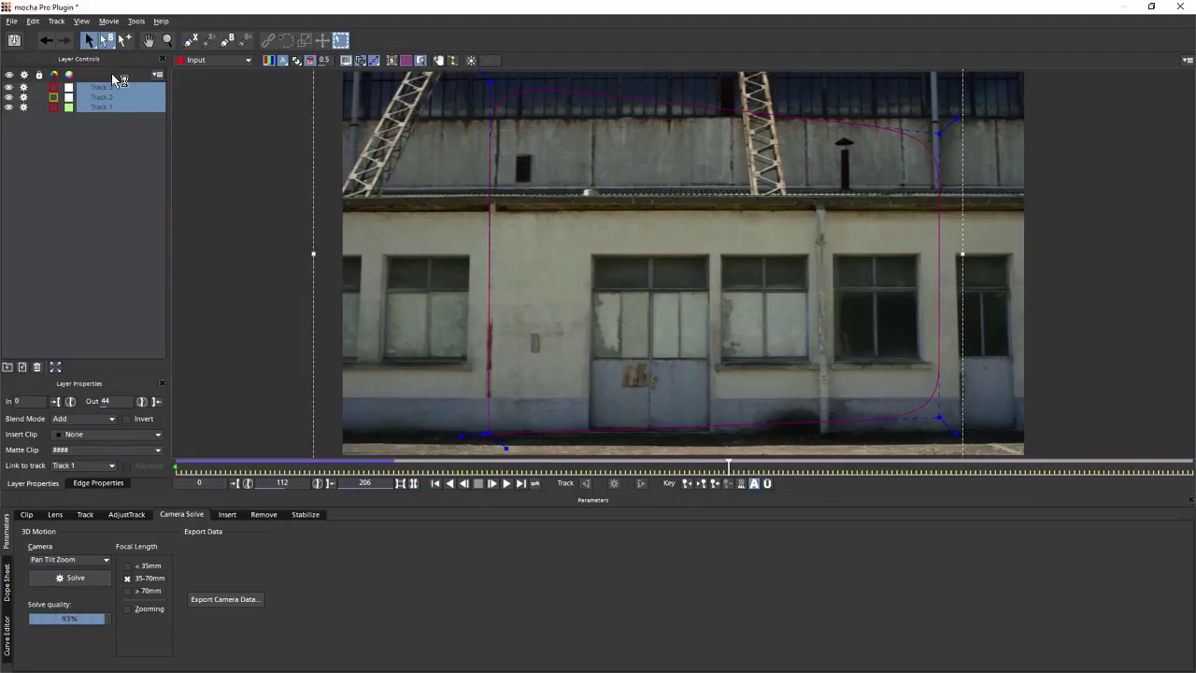
click(84, 579)
Step: Copy the camera solve to the clipboard as After Effects 3D Motion Data
click(250, 602)
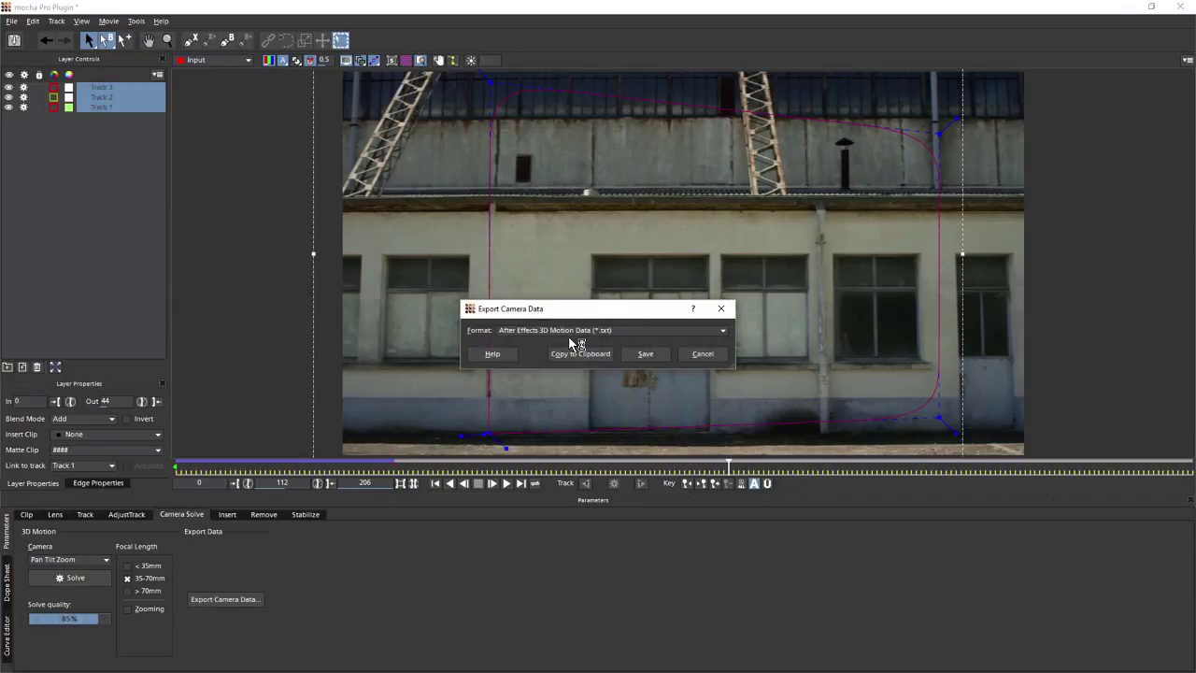
click(590, 353)
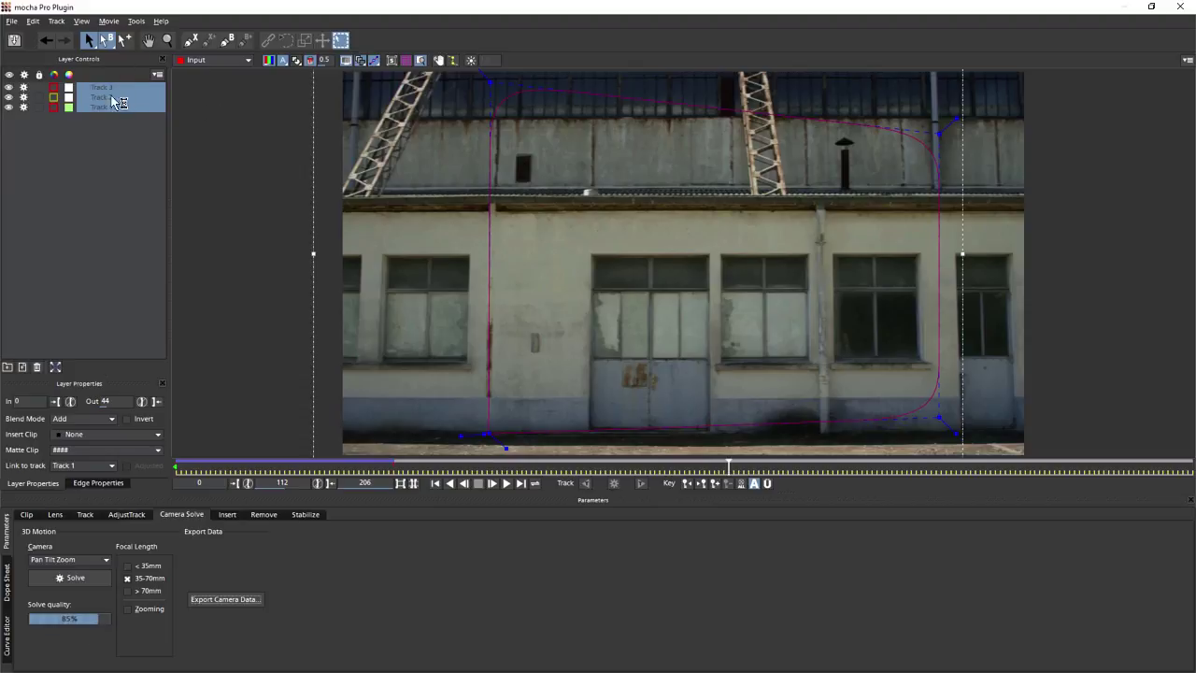
Step: Close mocha and delete the old Layer 2 Center and mocha camera layers
click(12, 20)
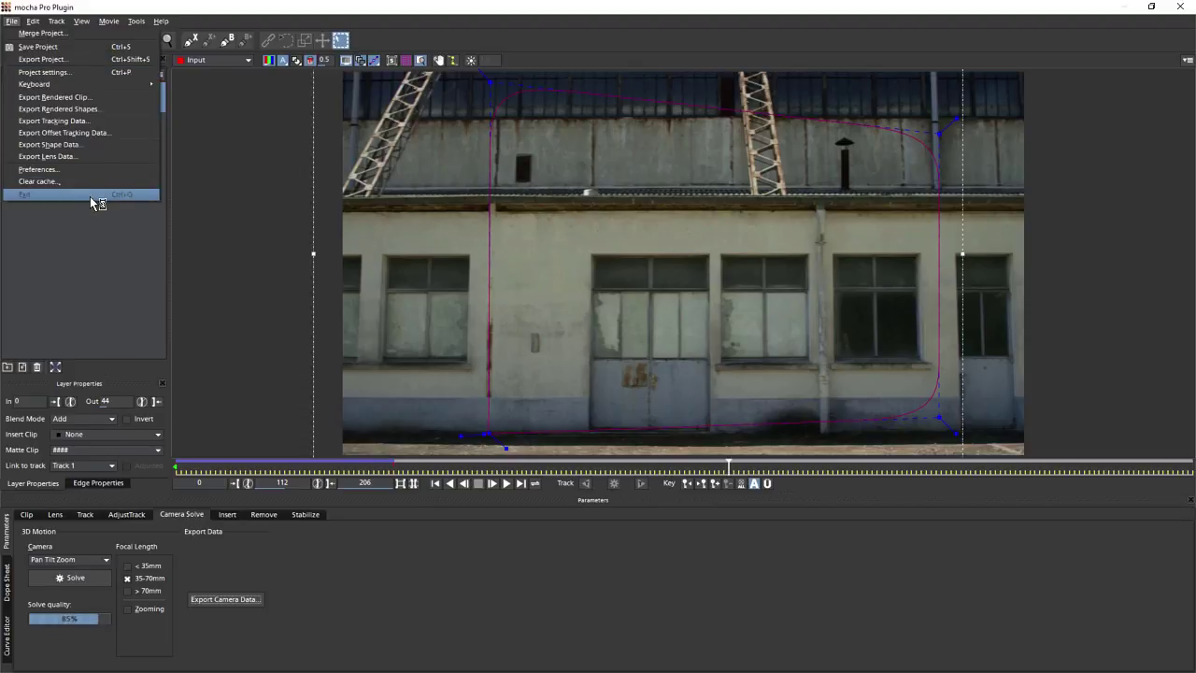
click(90, 196)
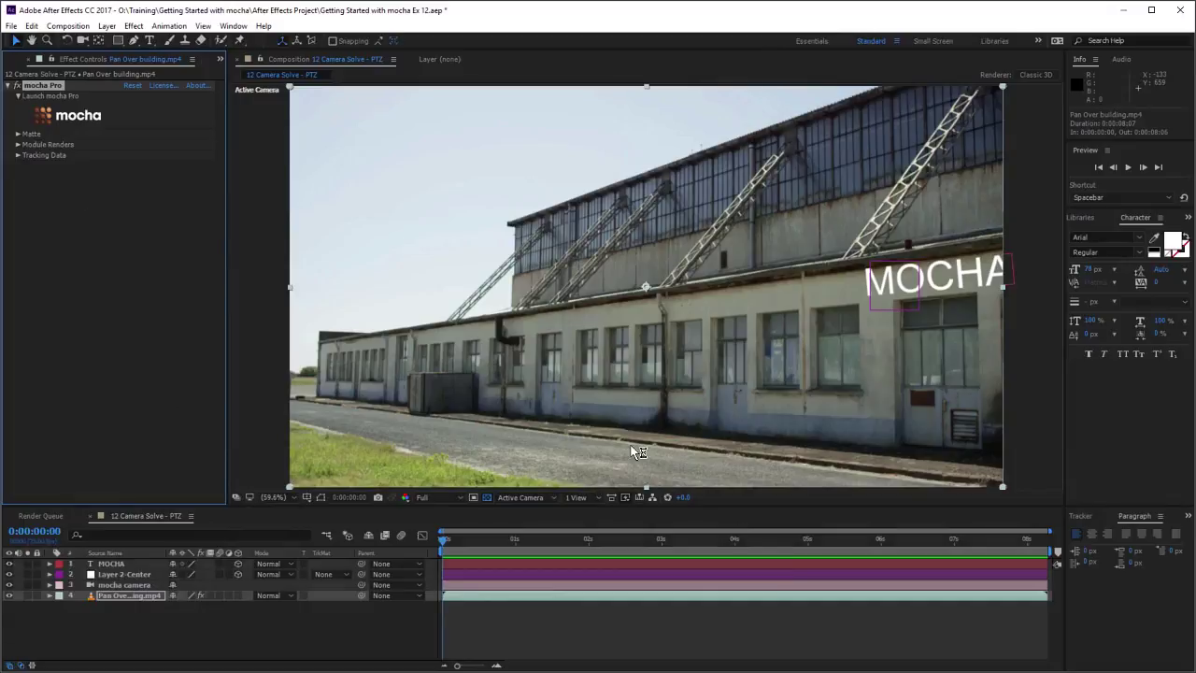
click(117, 584)
ctrl+click(126, 573)
key(Delete)
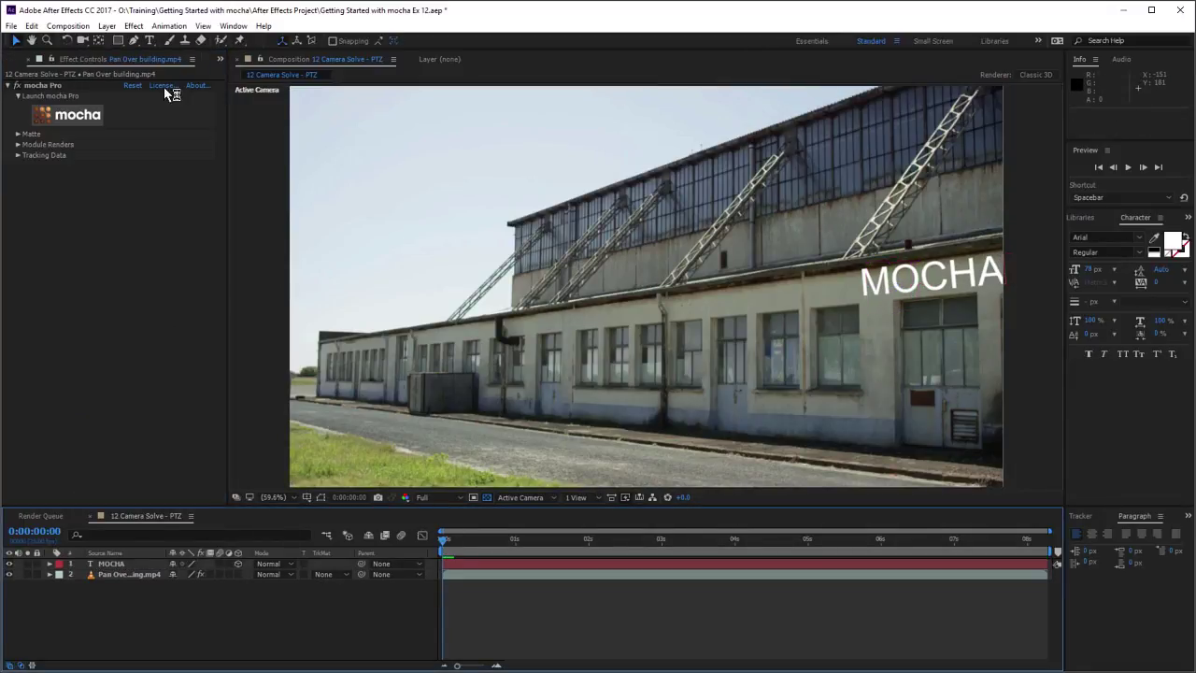
Step: Paste the mocha camera solve into the composition and scrub the shot to check the track
click(30, 25)
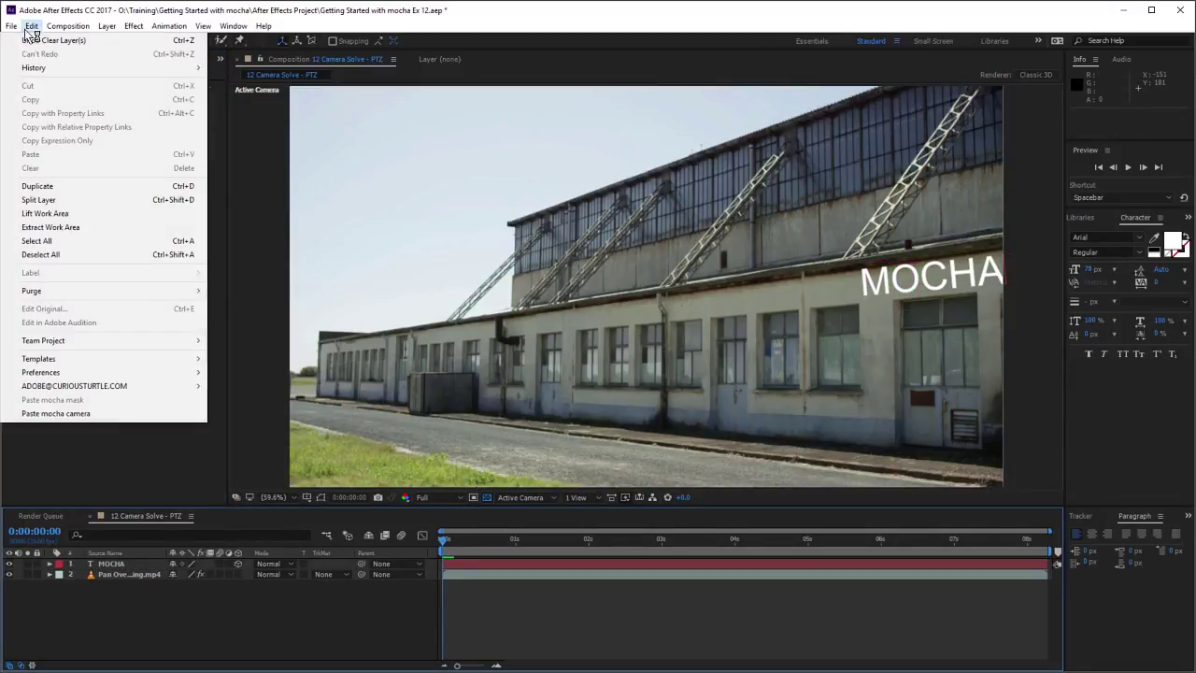
click(140, 411)
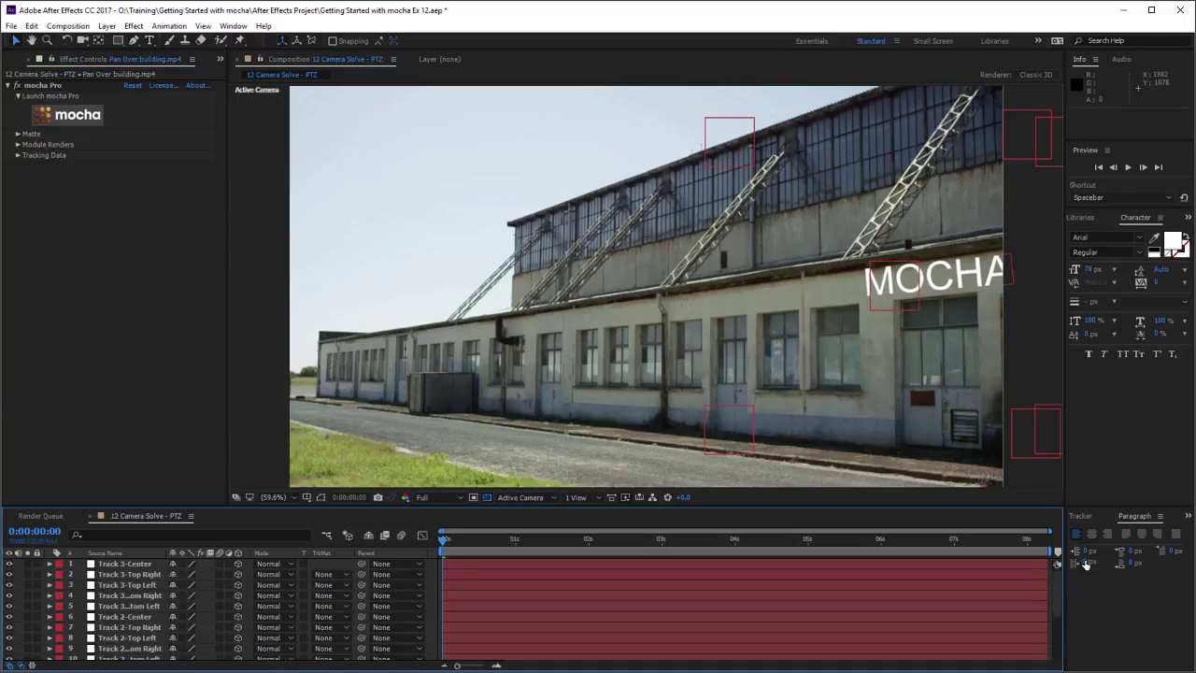
mouse_move(1058, 577)
mouse_down()
mouse_move(1057, 639)
mouse_move(1056, 577)
mouse_up()
scroll(1053, 561, down, 3)
drag(446, 549, 395, 525)
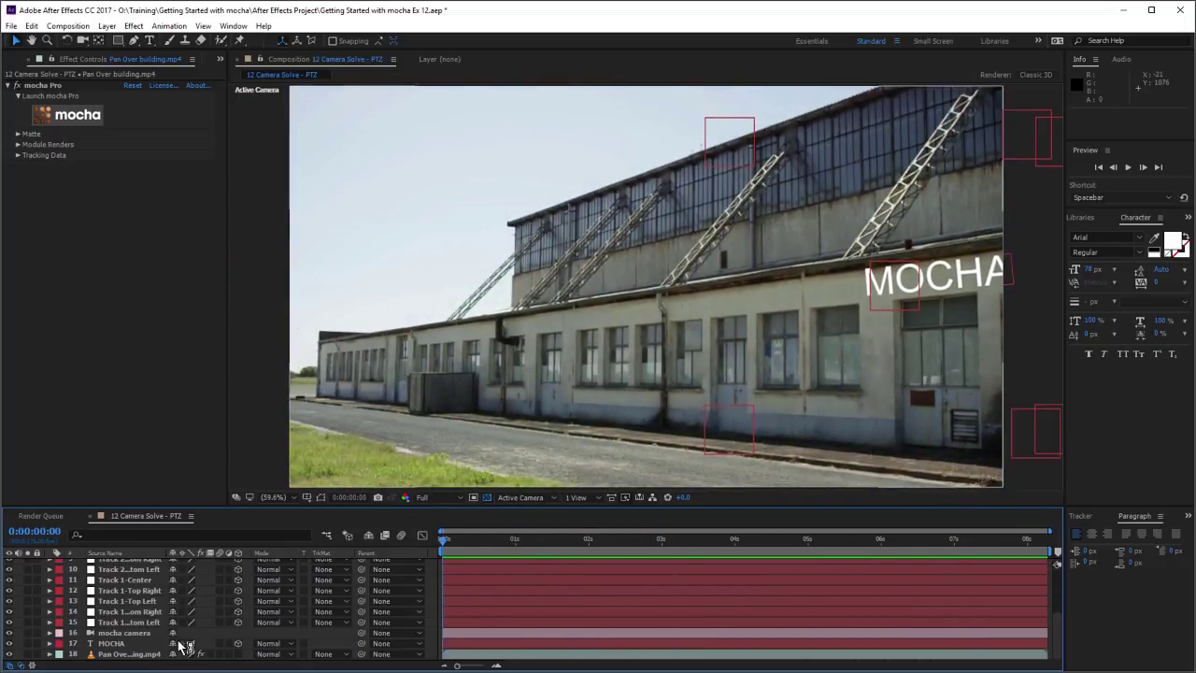
Step: Paste Track 1-Center's Position onto MOCHA, placed below it and labelled green
click(146, 581)
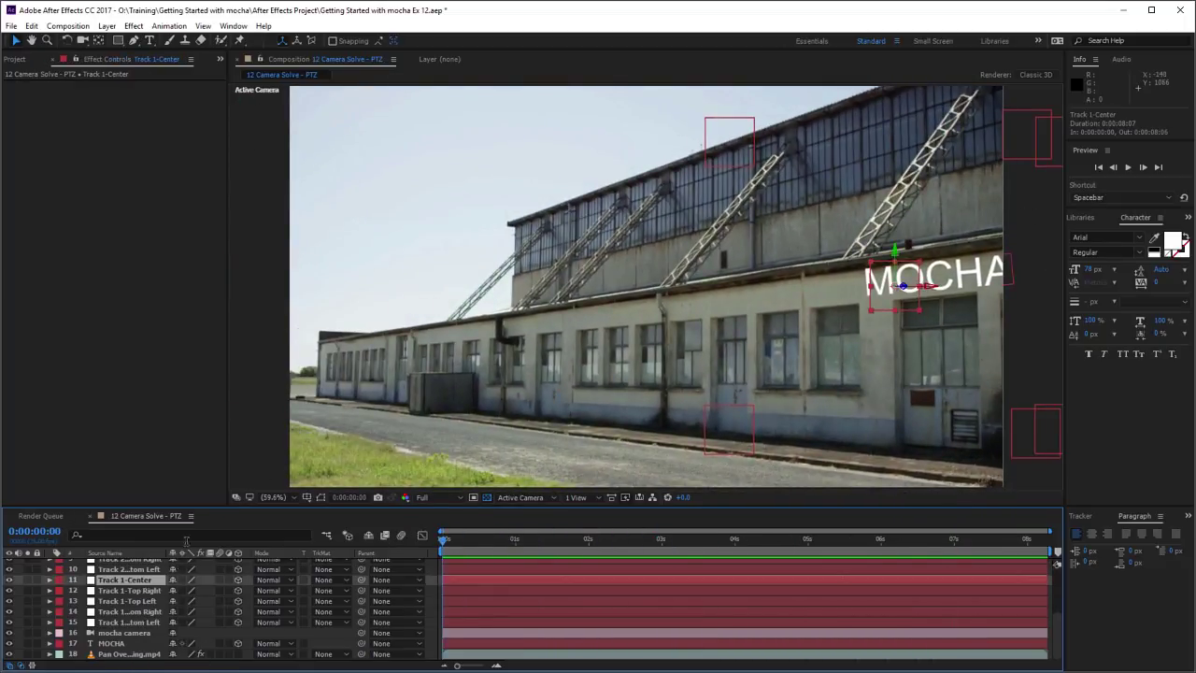
key(p)
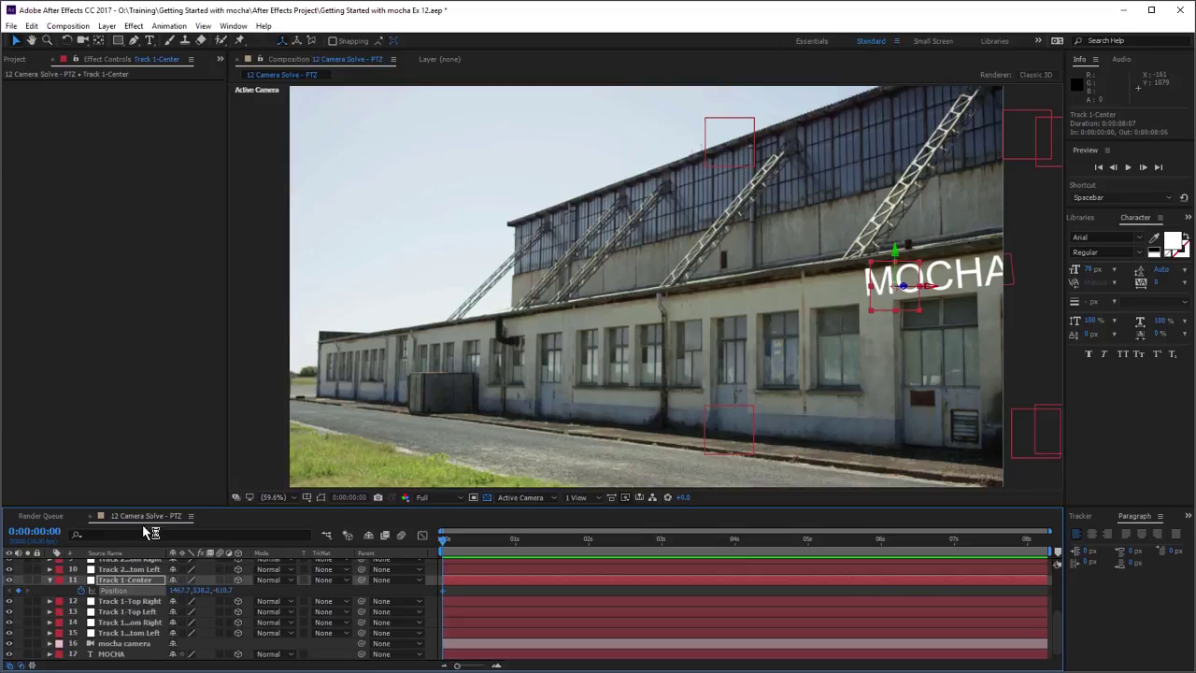
click(122, 590)
key(ctrl+c)
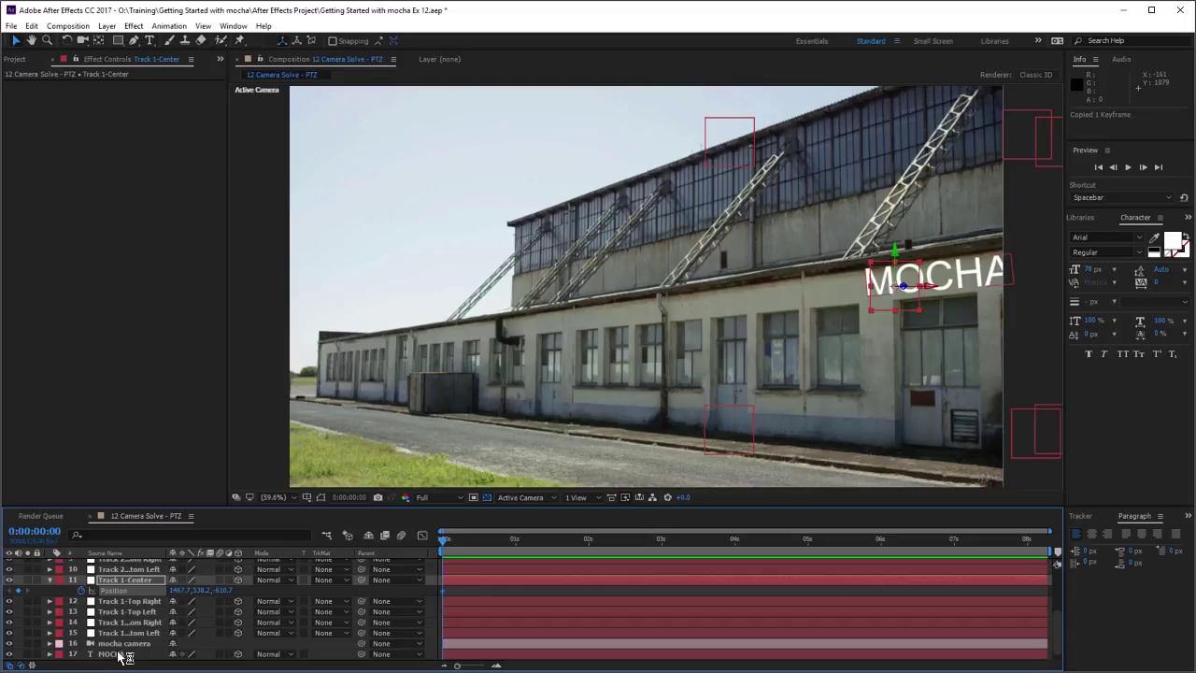
drag(122, 657, 118, 606)
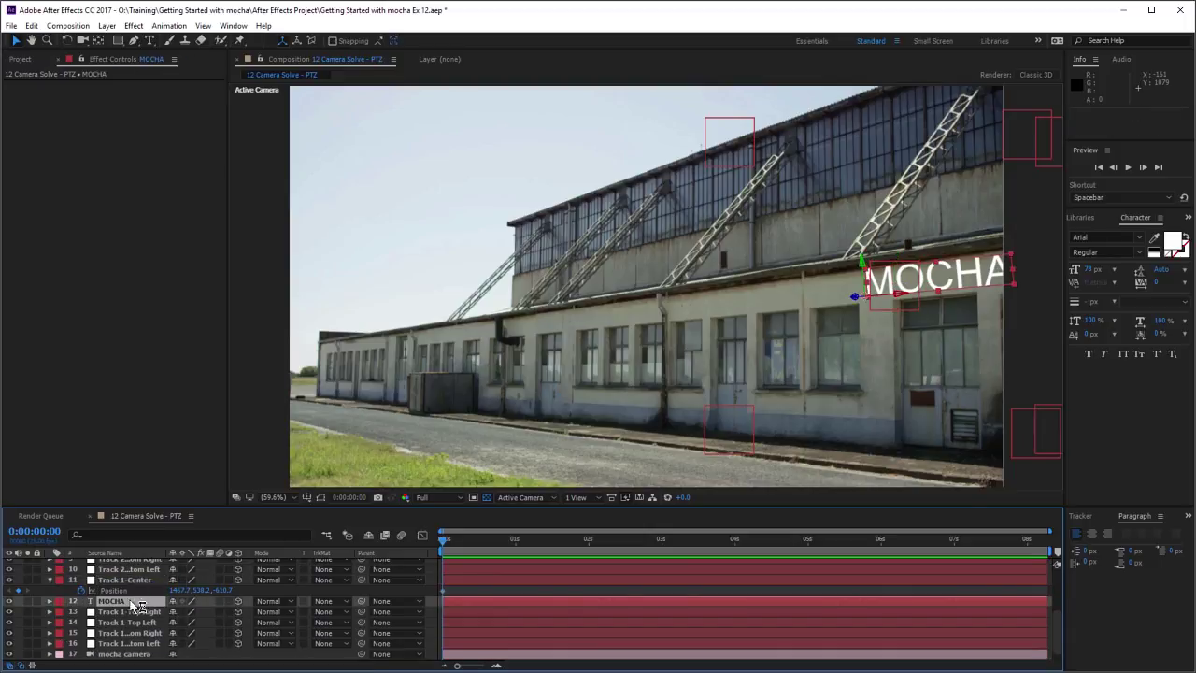
click(59, 601)
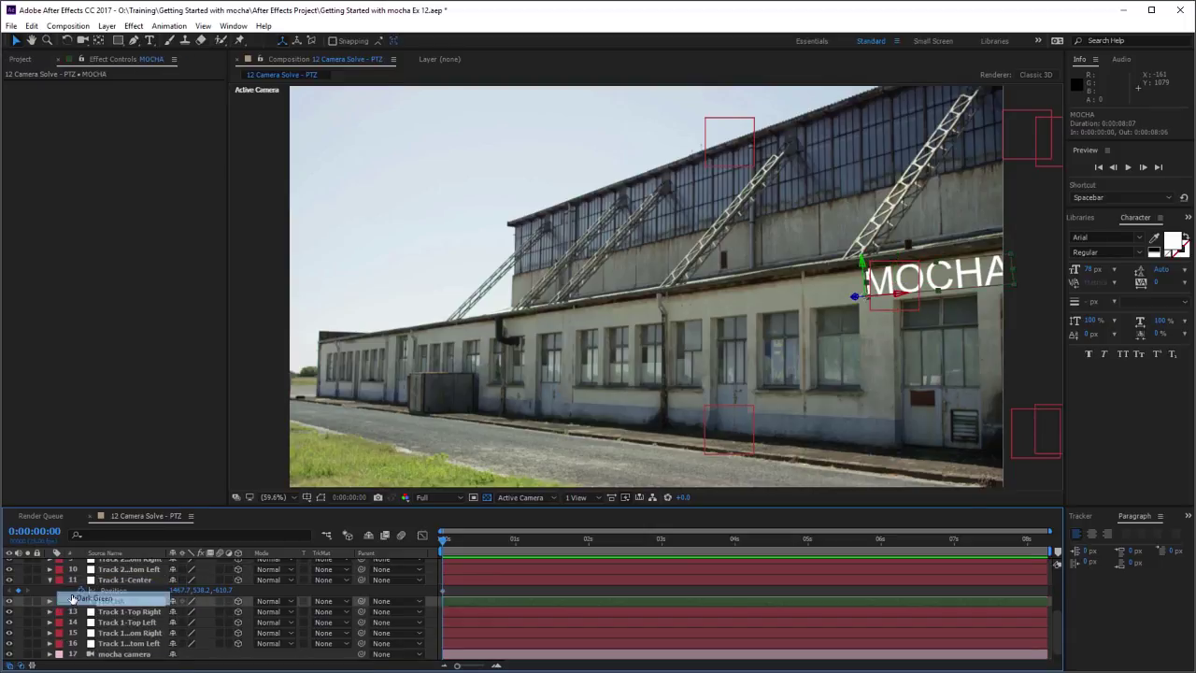
click(58, 617)
key(ctrl+v)
Step: Remove MOCHA's Position keyframe, adjust it to 1422.7, 563.2, -610.7, and preview the shot
drag(454, 547, 545, 545)
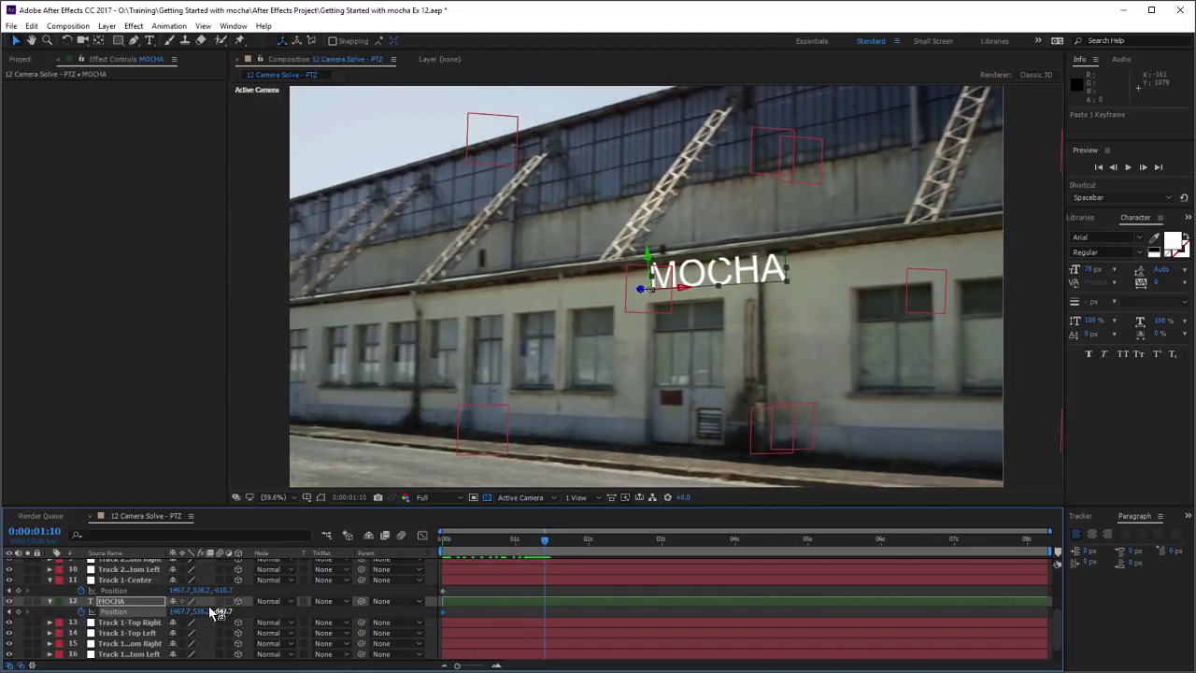
click(80, 611)
drag(201, 611, 208, 611)
drag(216, 614, 266, 619)
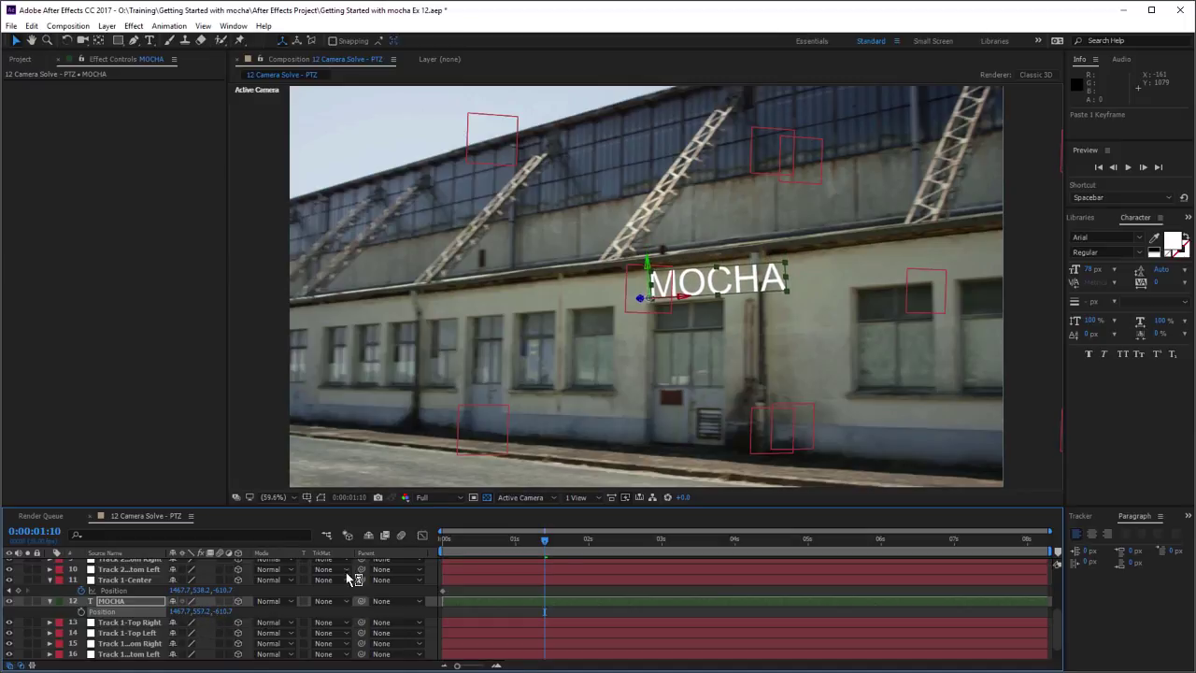
drag(180, 611, 209, 617)
key(space)
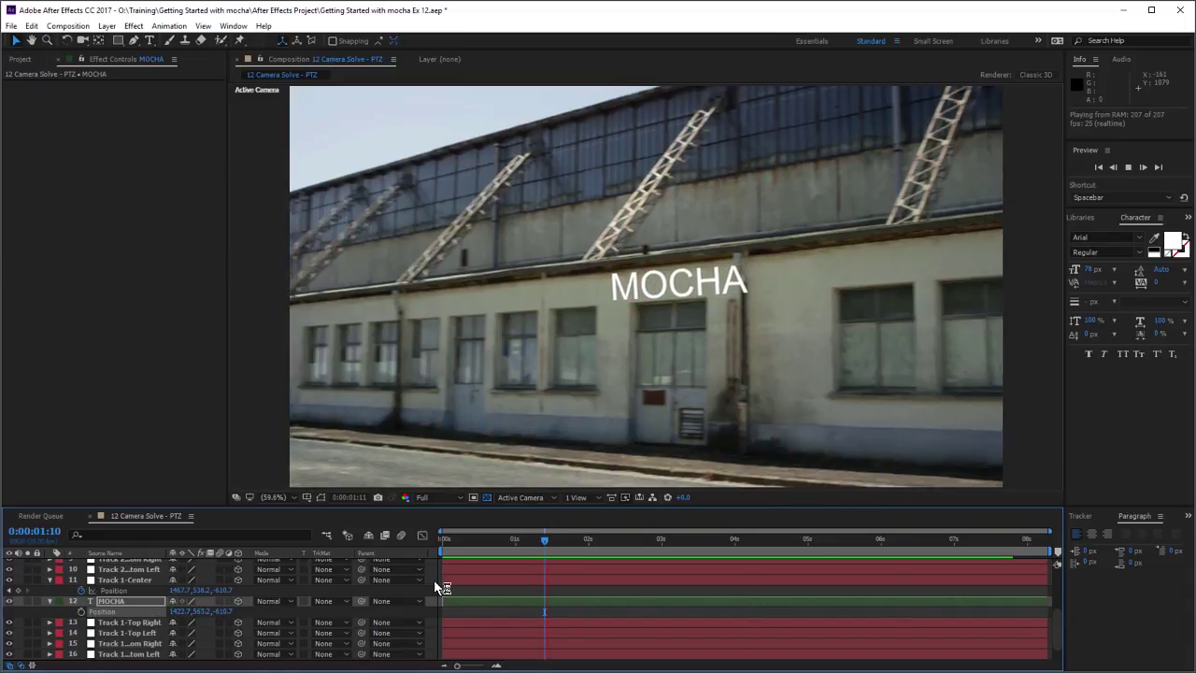
Step: Delete the unneeded Track 1 corners and every Track 2 layer except Bottom Right
key(space)
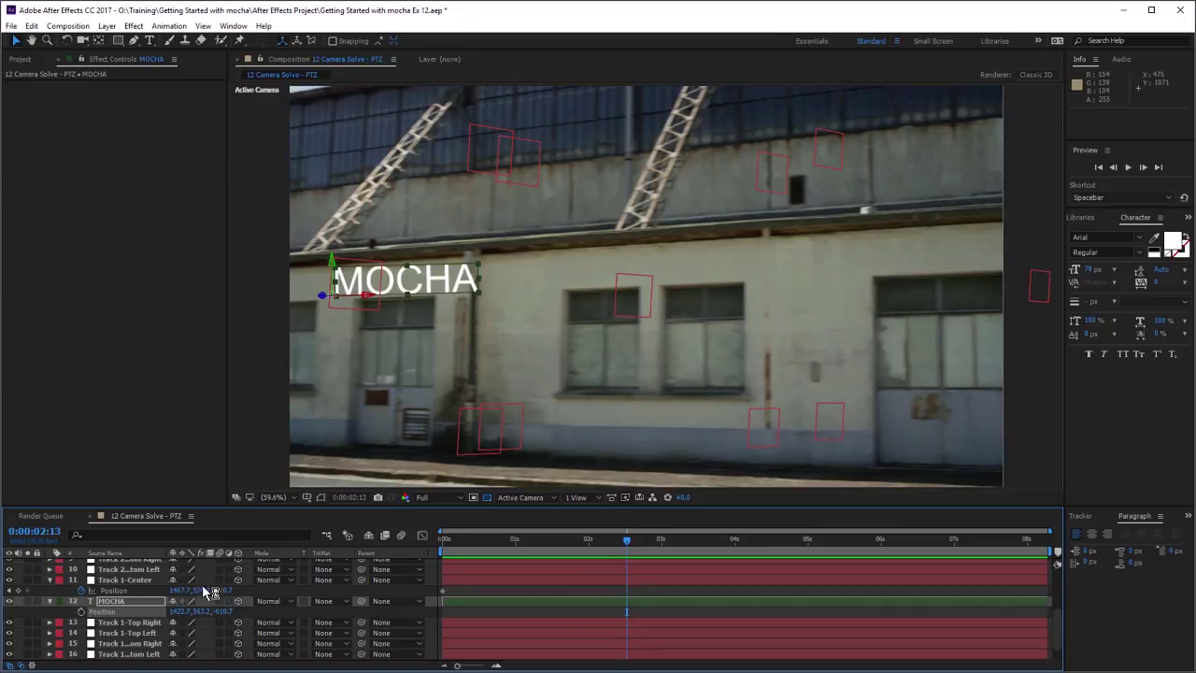
key(ctrl+shift+Up)
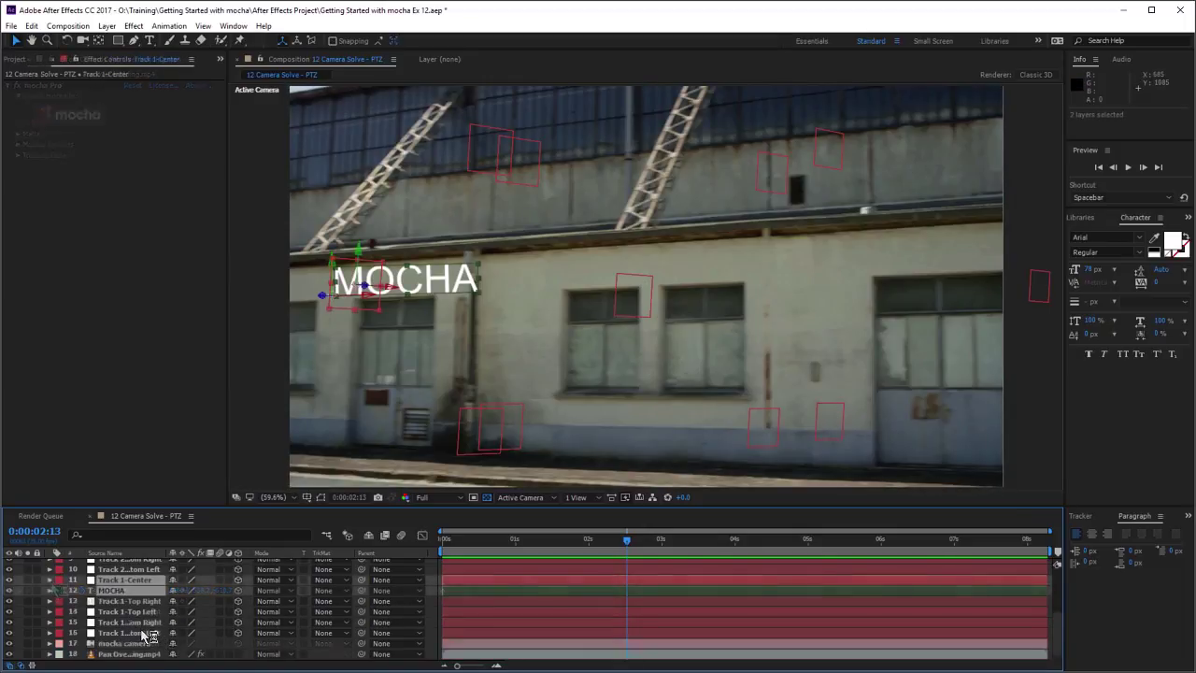
click(140, 634)
shift+click(142, 603)
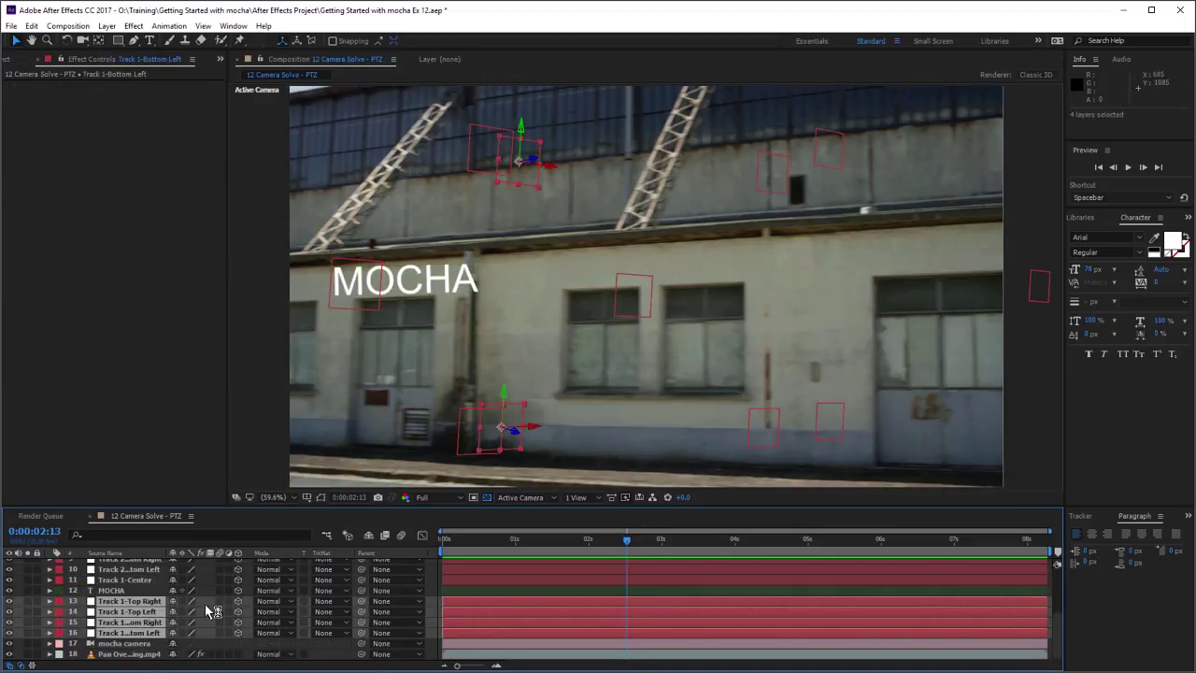
key(Delete)
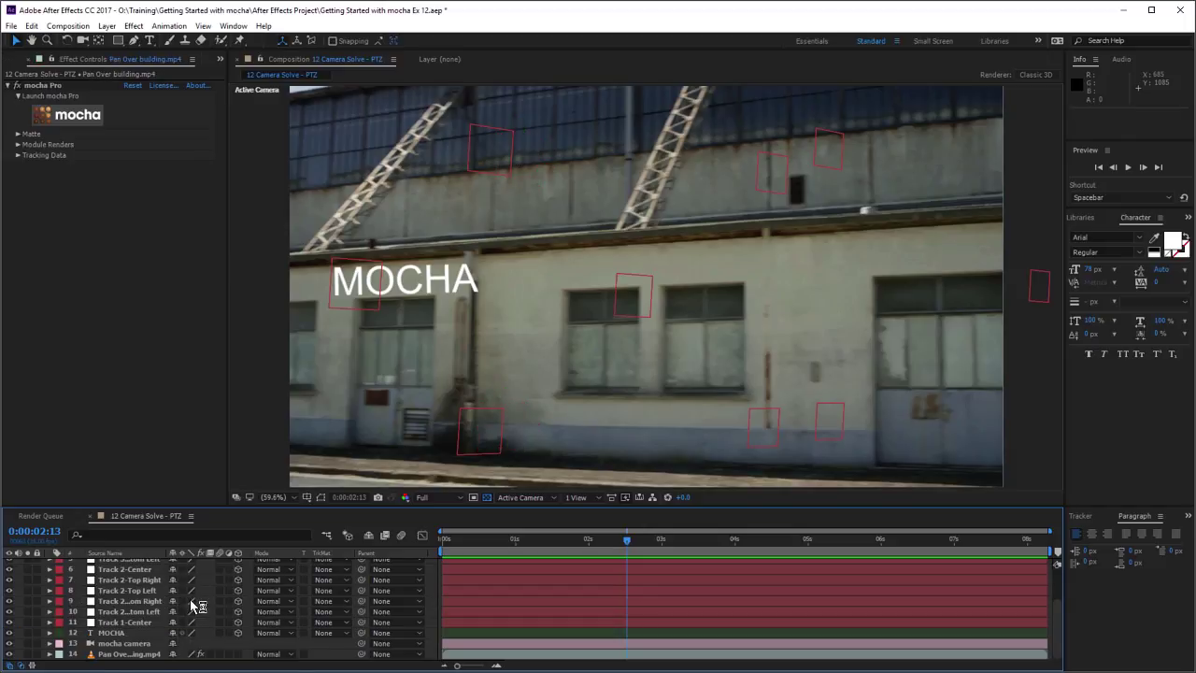
click(126, 569)
shift+click(126, 590)
ctrl+click(157, 611)
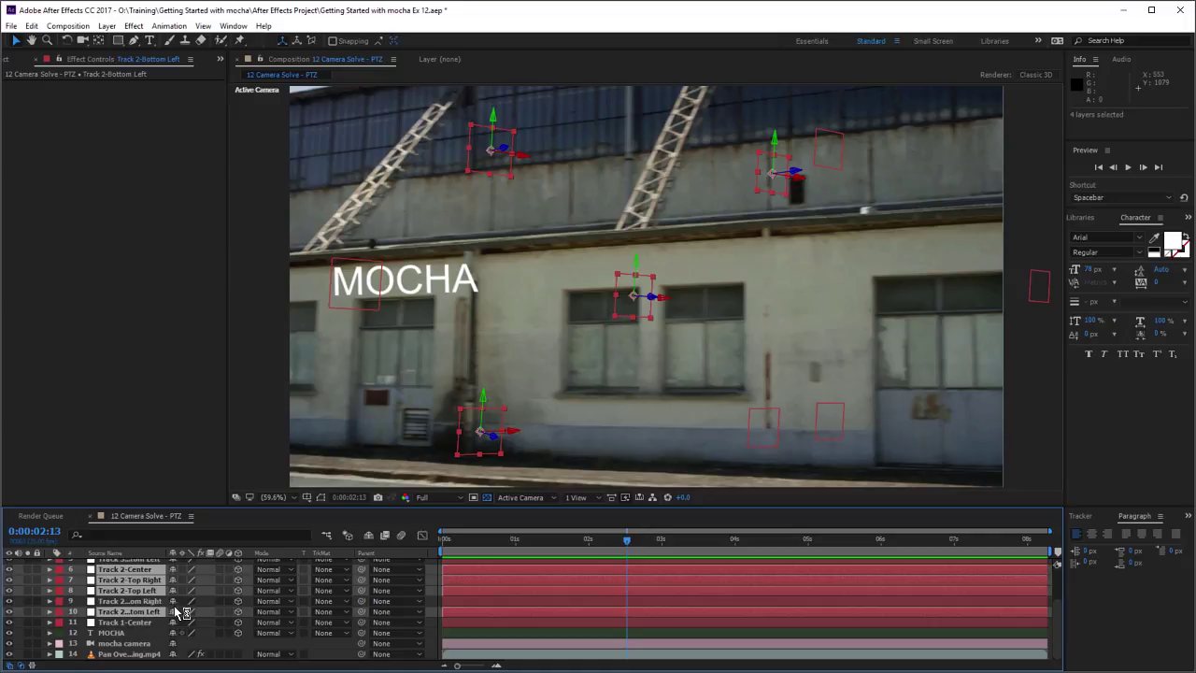
key(Delete)
Step: Delete the Track 3 corner layers and move MOCHA to the top of the stack
click(128, 601)
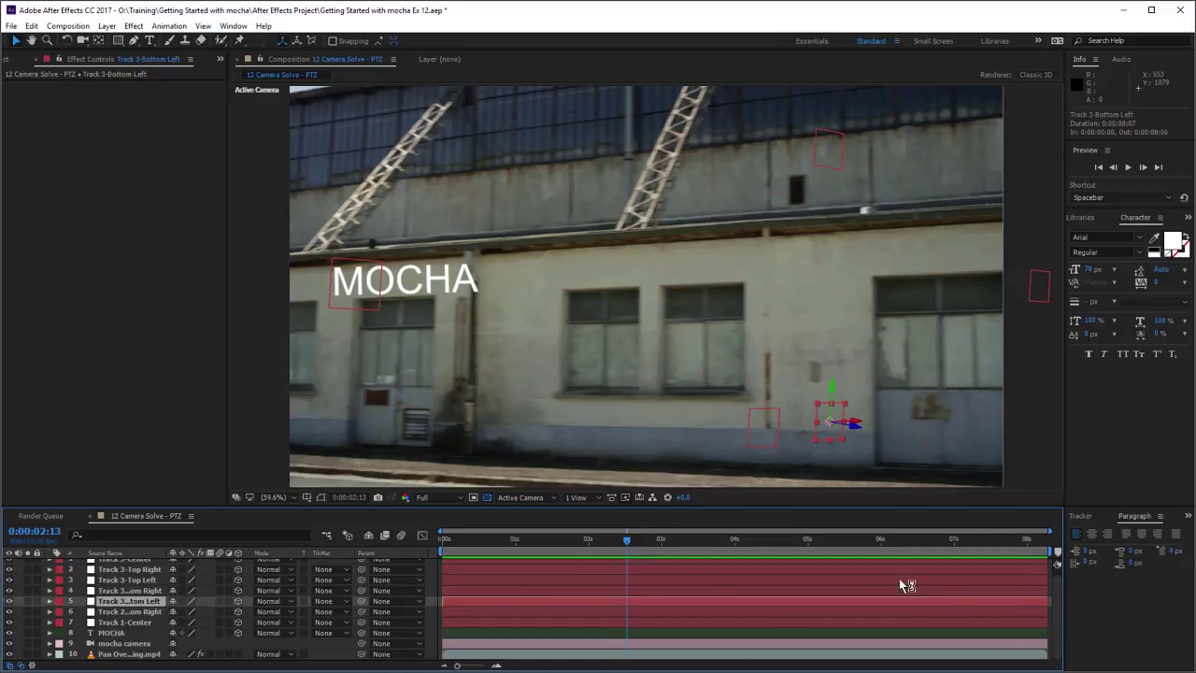
scroll(1057, 605, up, 1)
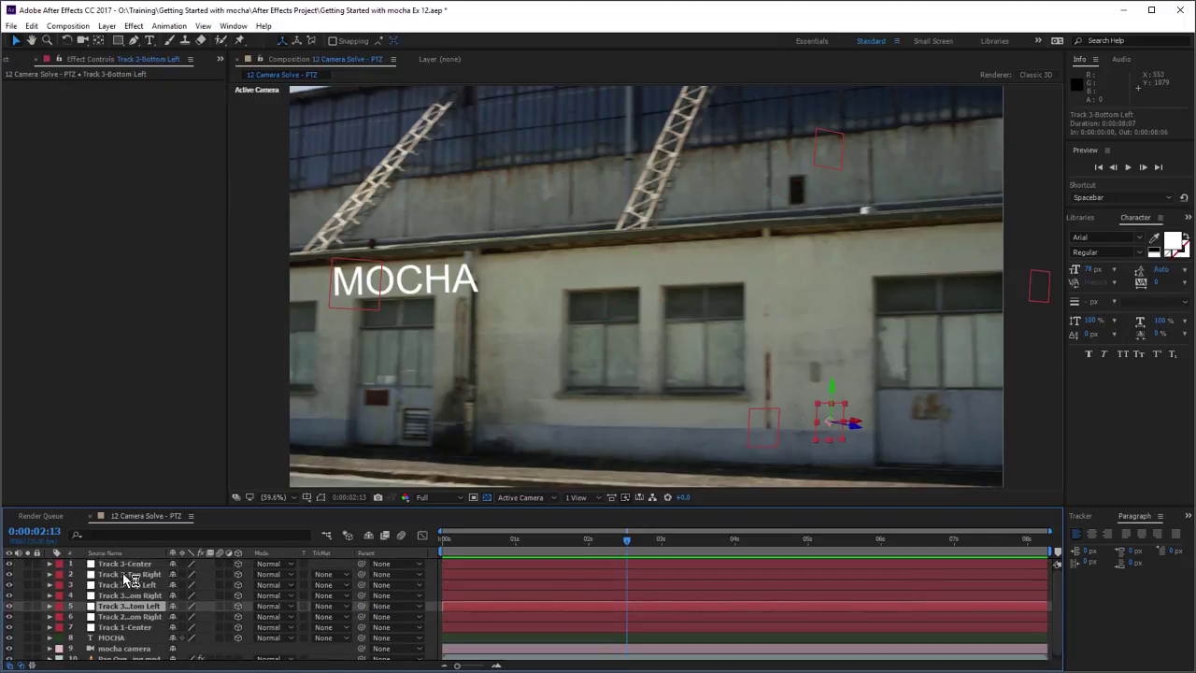
shift+click(152, 576)
key(Delete)
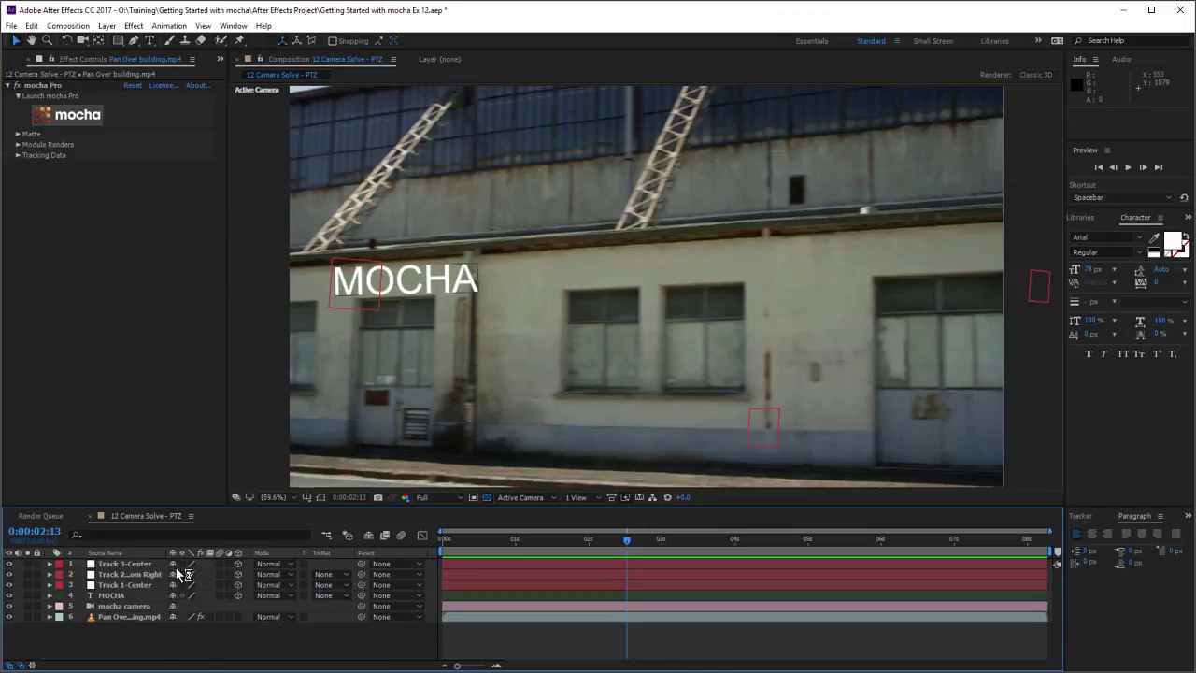
click(114, 596)
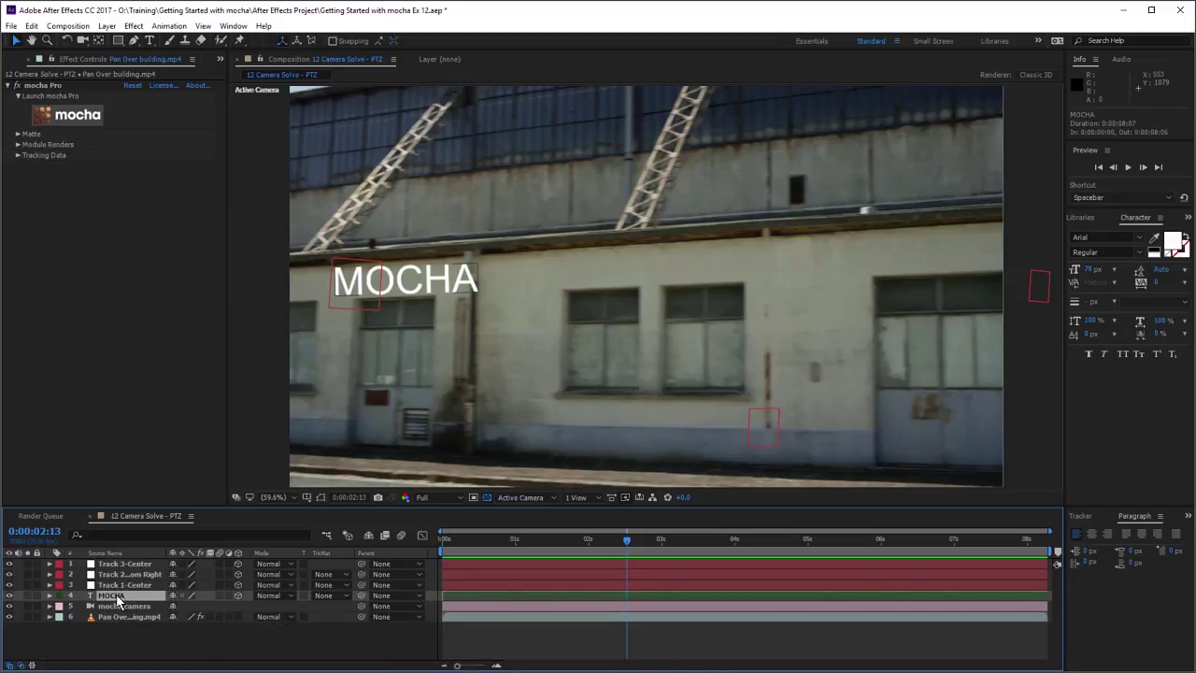
drag(116, 602, 121, 561)
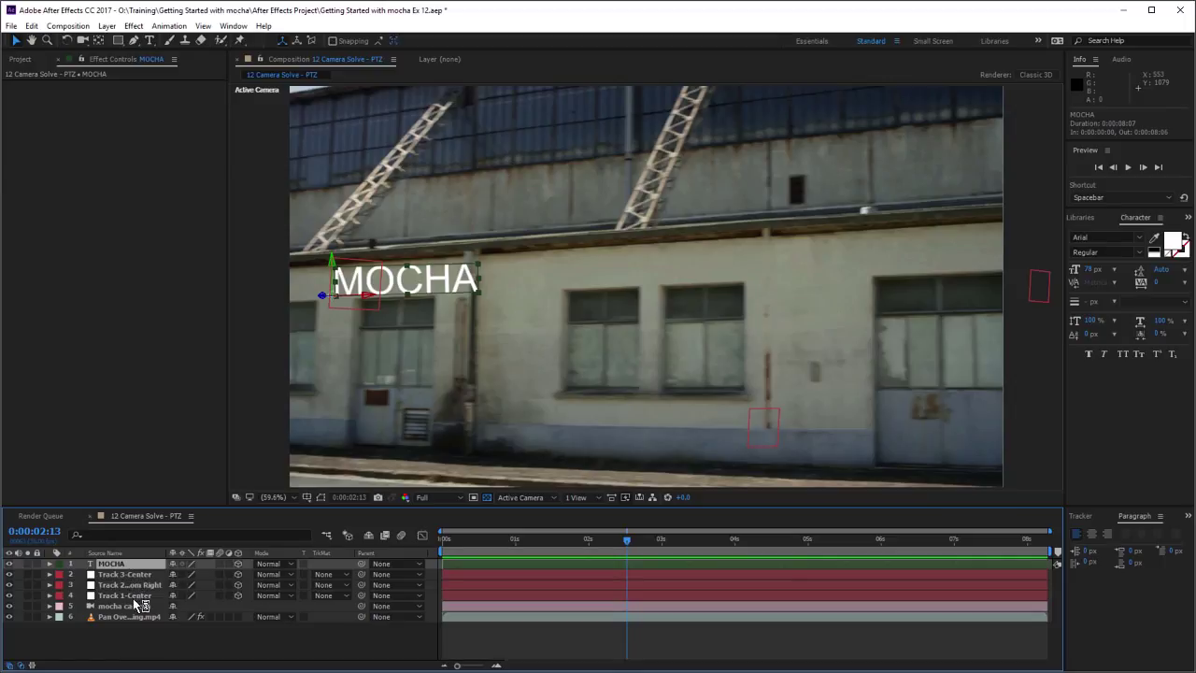
Step: Duplicate MOCHA as MOCHA 2, pinned to Track 2-Bottom Right's position with no keyframe
key(ctrl+d)
click(135, 596)
key(p)
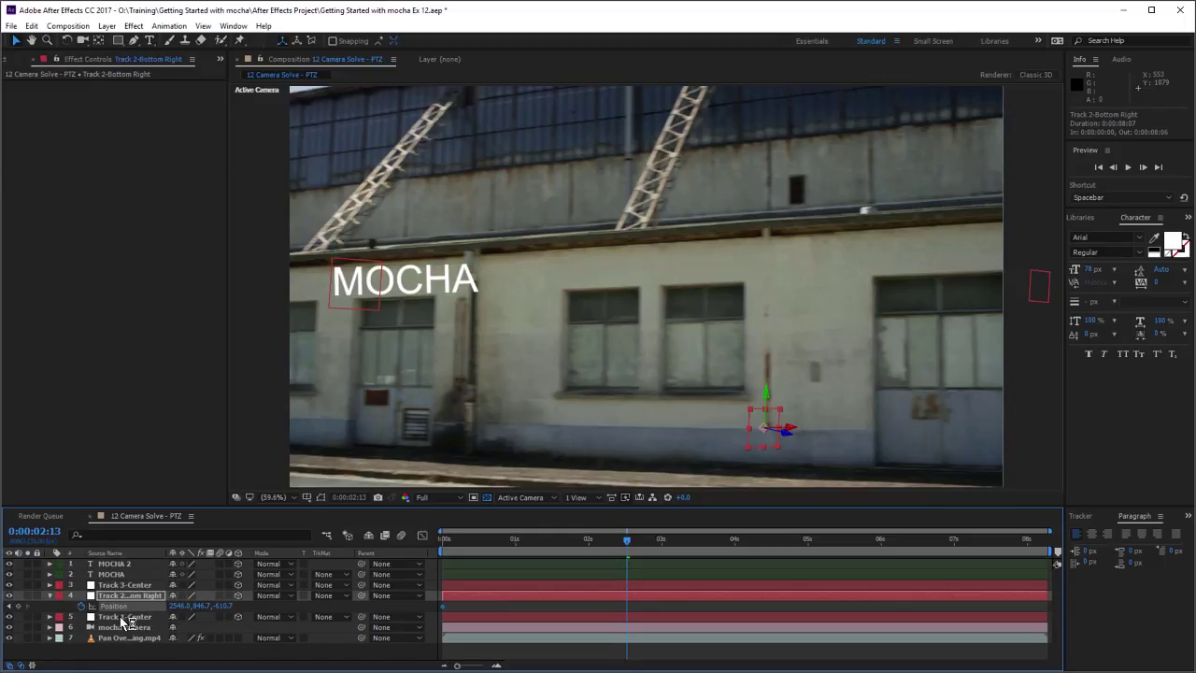
click(131, 604)
key(ctrl+c)
click(122, 564)
key(ctrl+v)
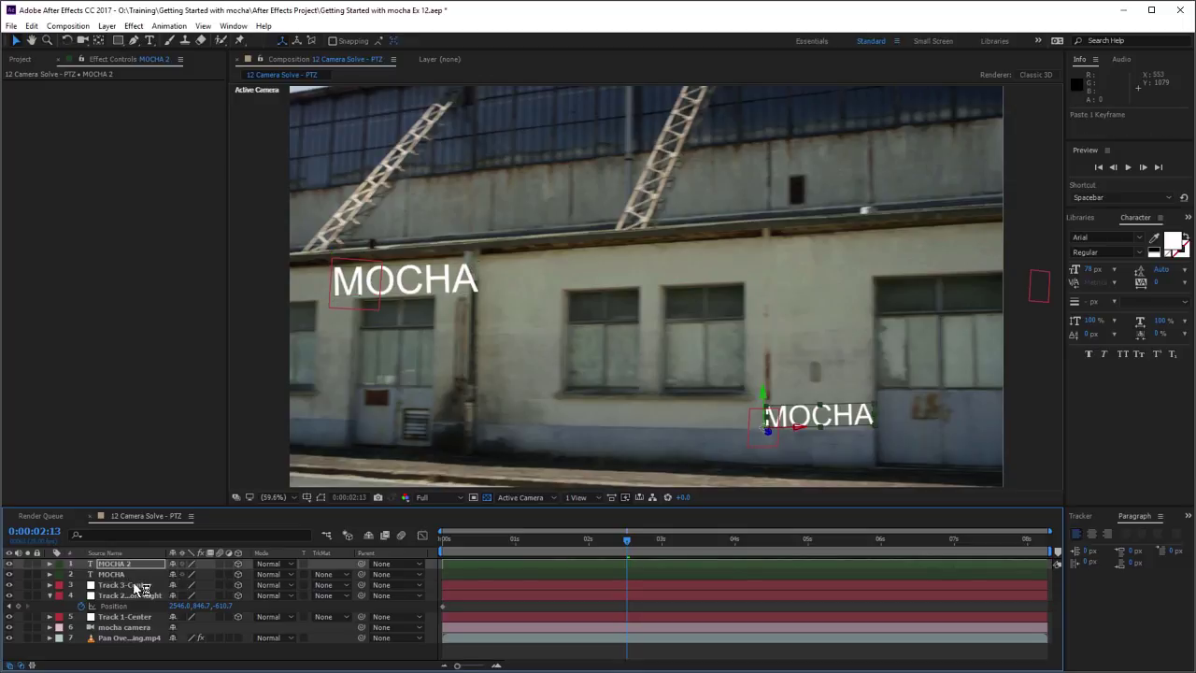
key(p)
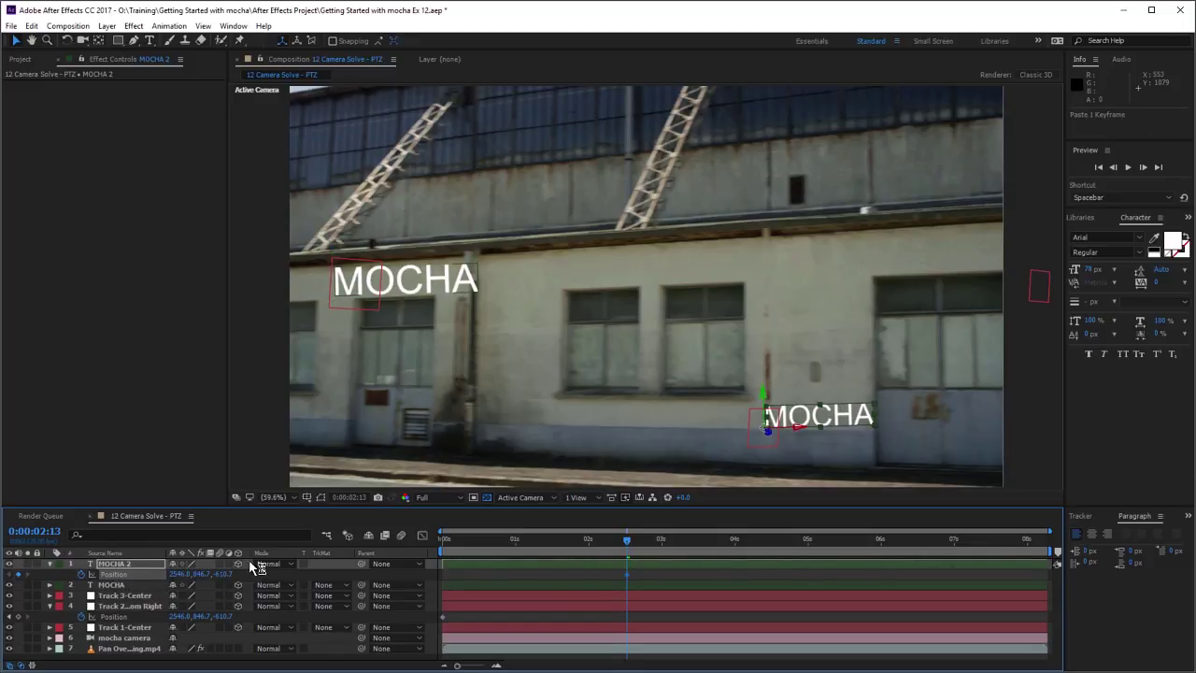
click(81, 574)
Step: Duplicate again as MOCHA 3 pinned to Track 3-Center's position, then preview all three texts
key(ctrl+d)
click(123, 605)
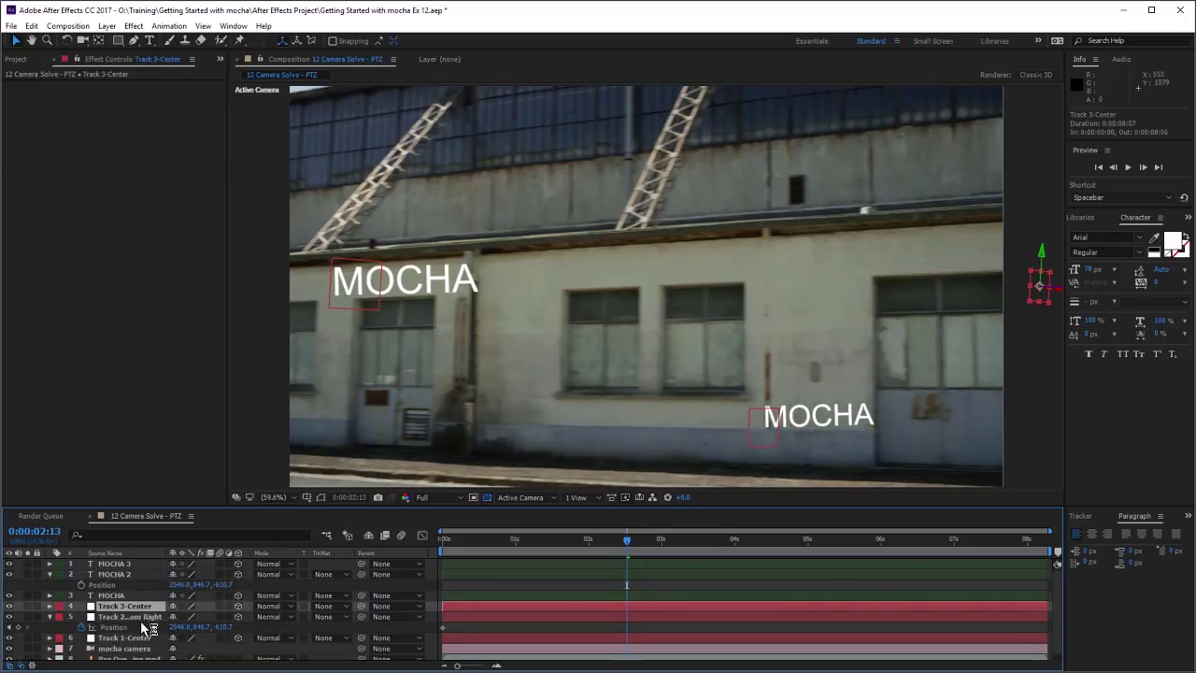
key(p)
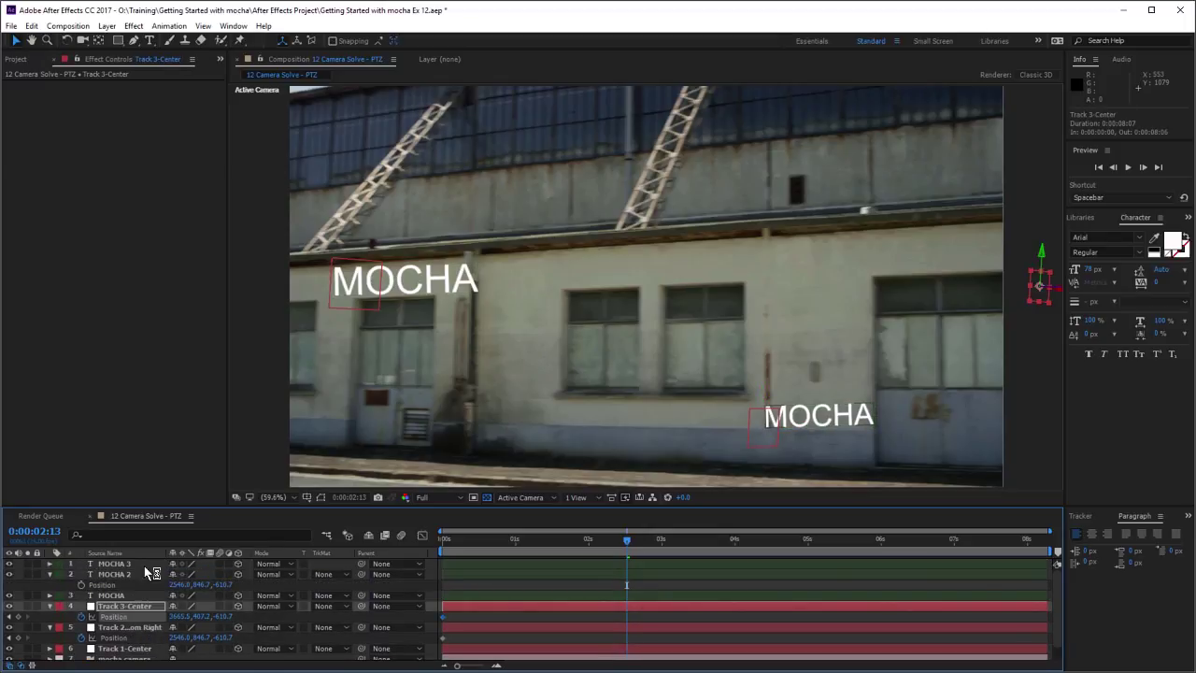
click(137, 565)
key(ctrl+v)
key(p)
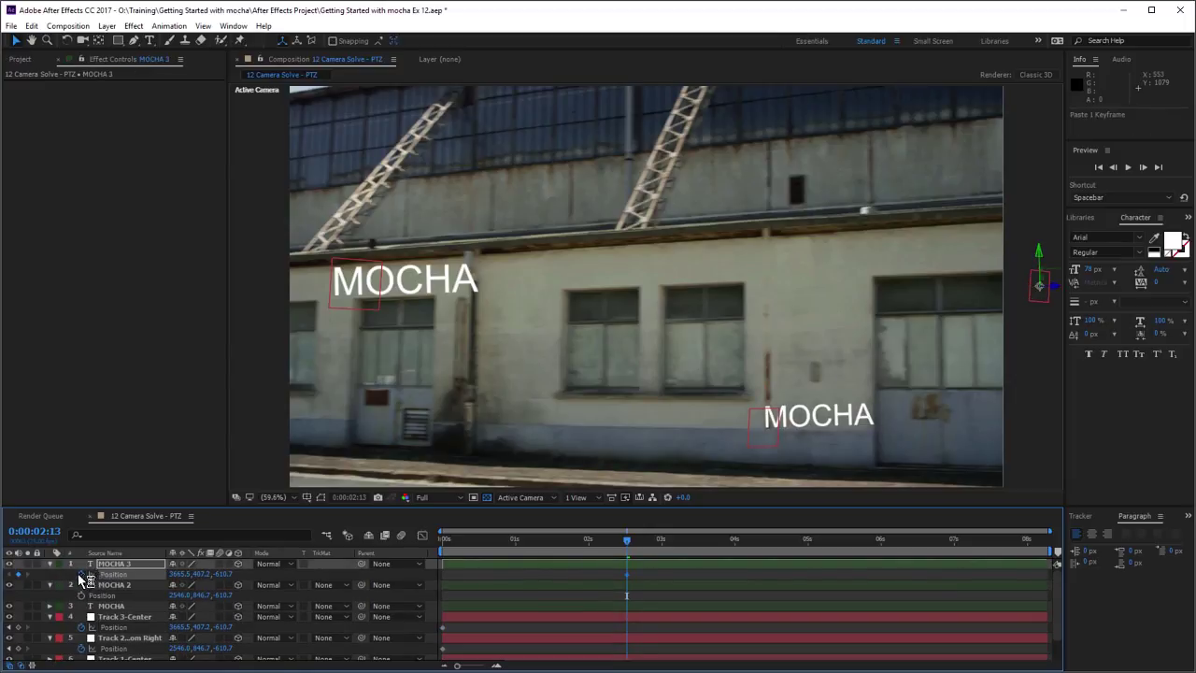
key(space)
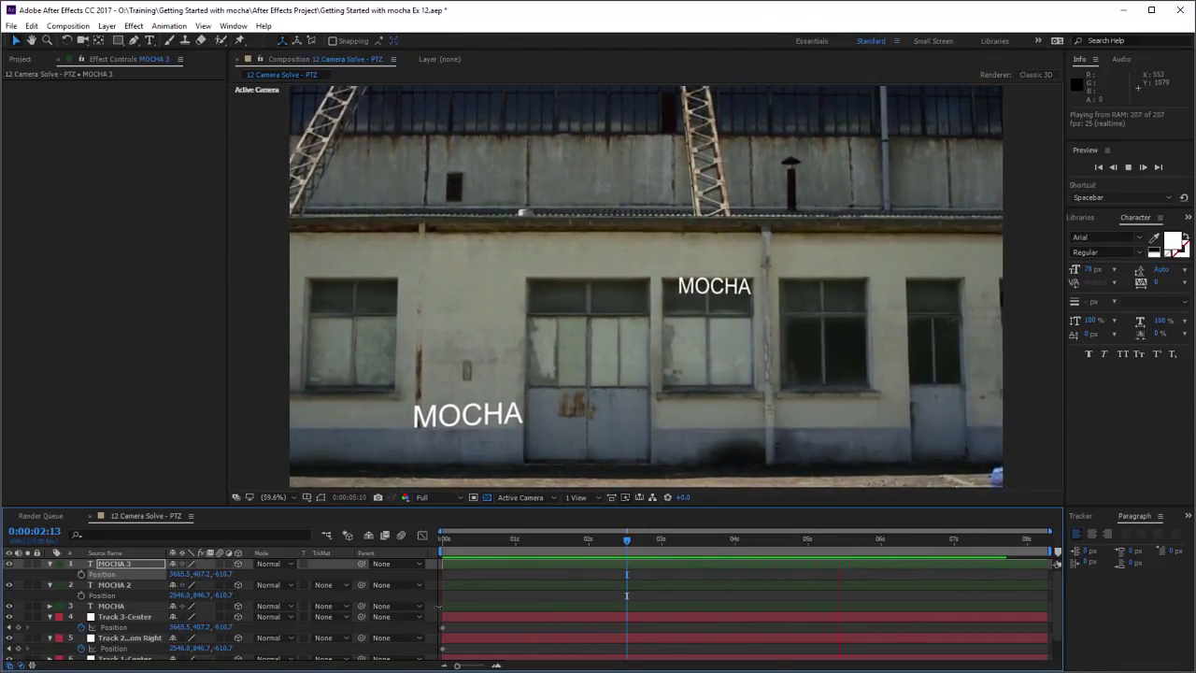
key(p)
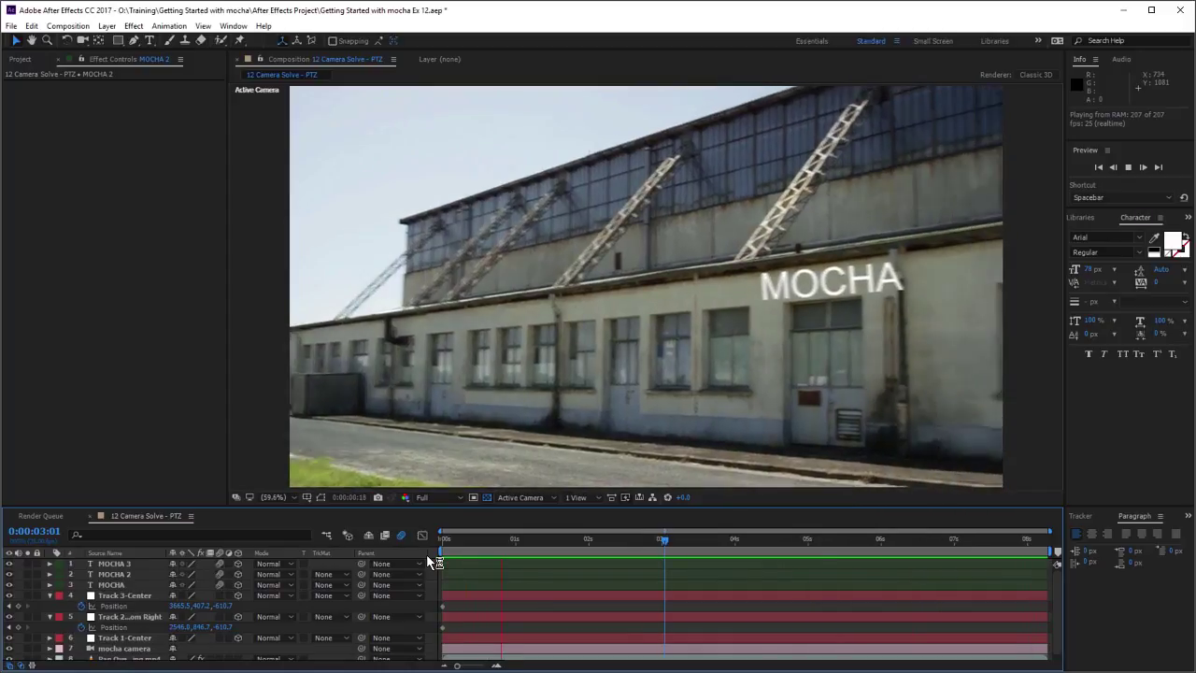